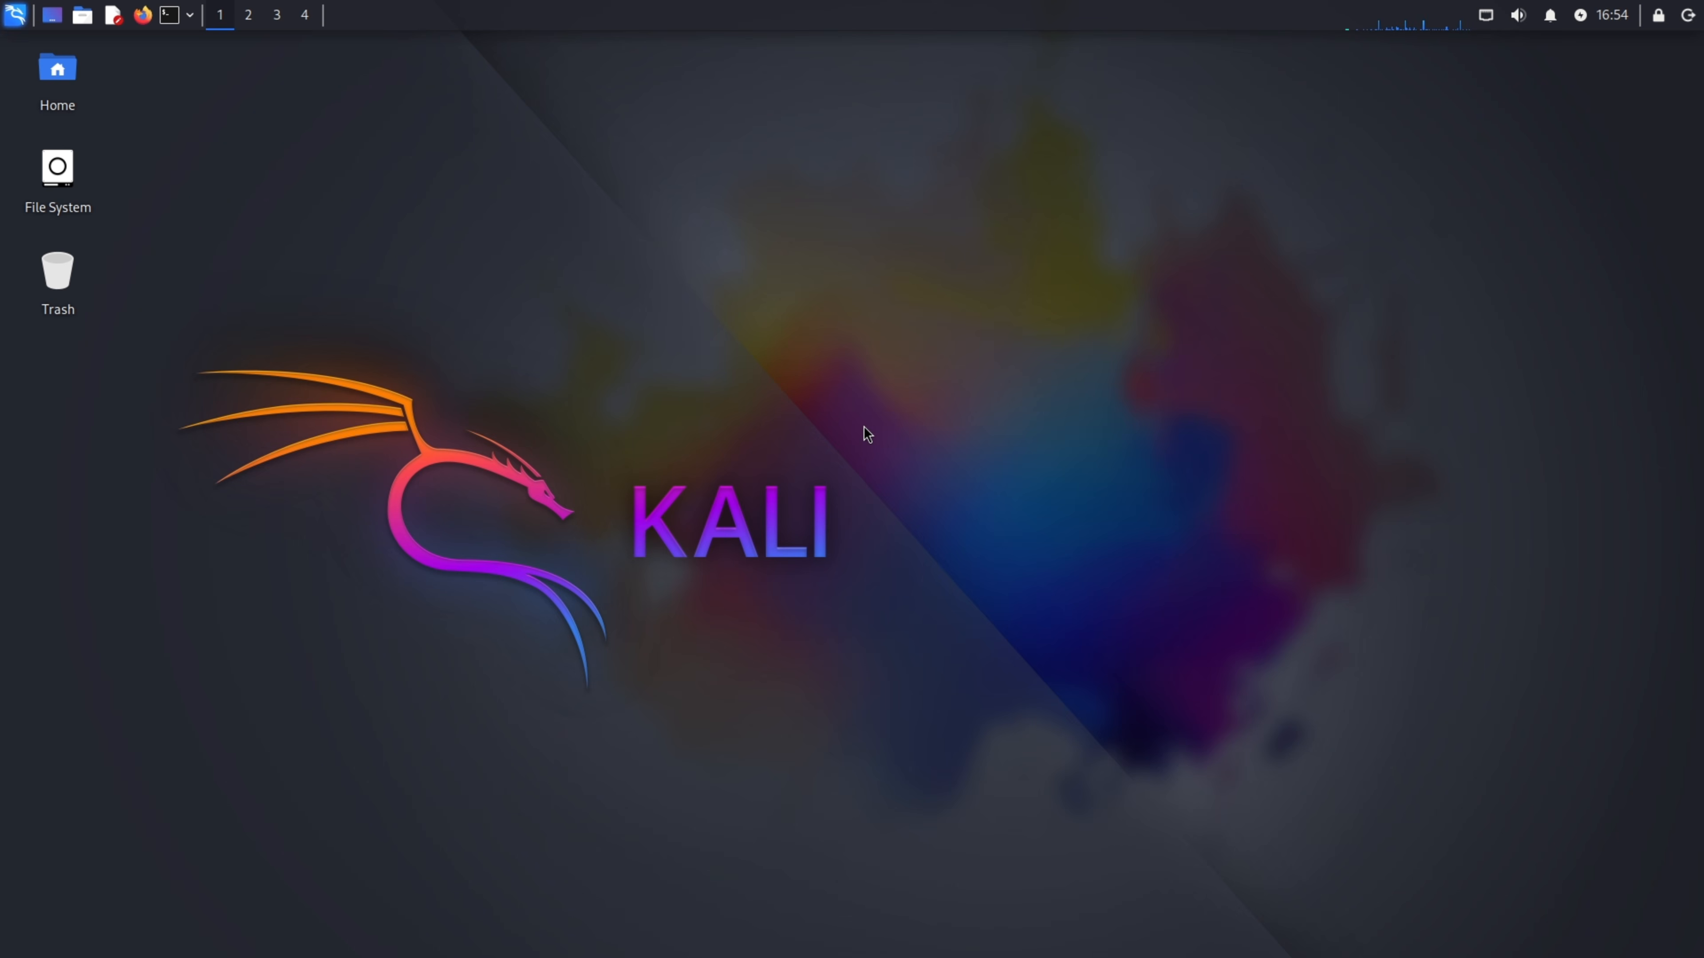
Open a terminal and refresh the package lists with sudo apt update, authenticating with the sudo password
{"action": "left_click", "coordinate": [170, 14]}
{"action": "type", "text": "sudo "}
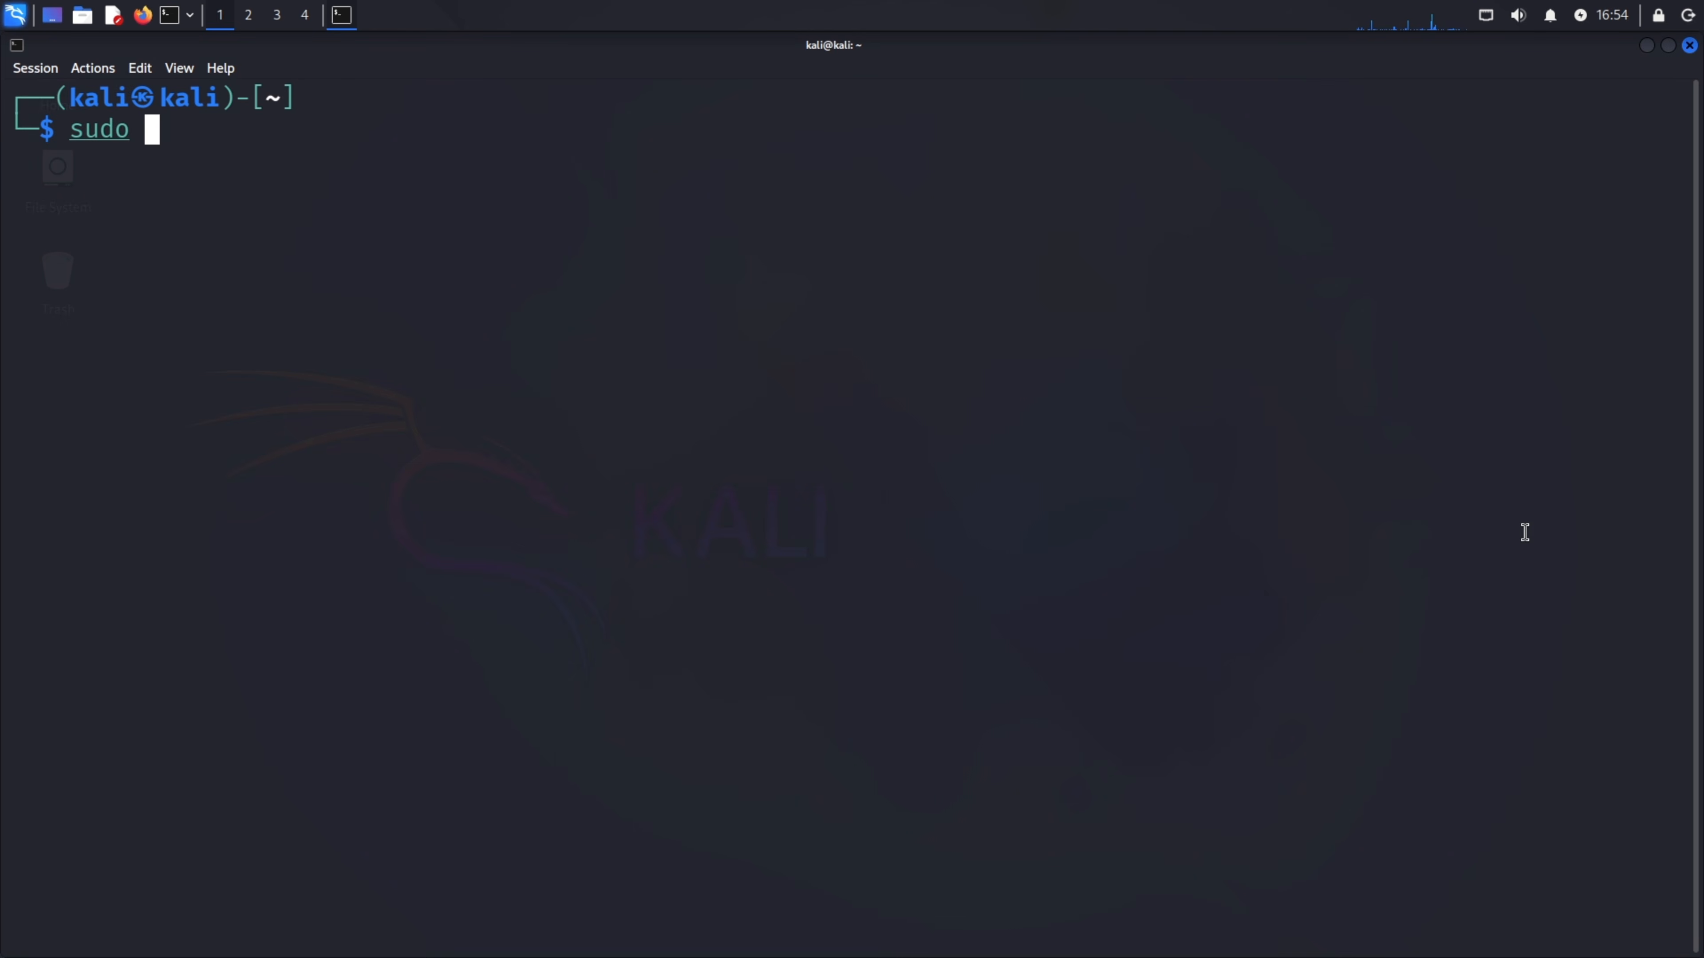
{"action": "type", "text": "apt update"}
{"action": "key", "text": "Return"}
{"action": "key", "text": "Return"}
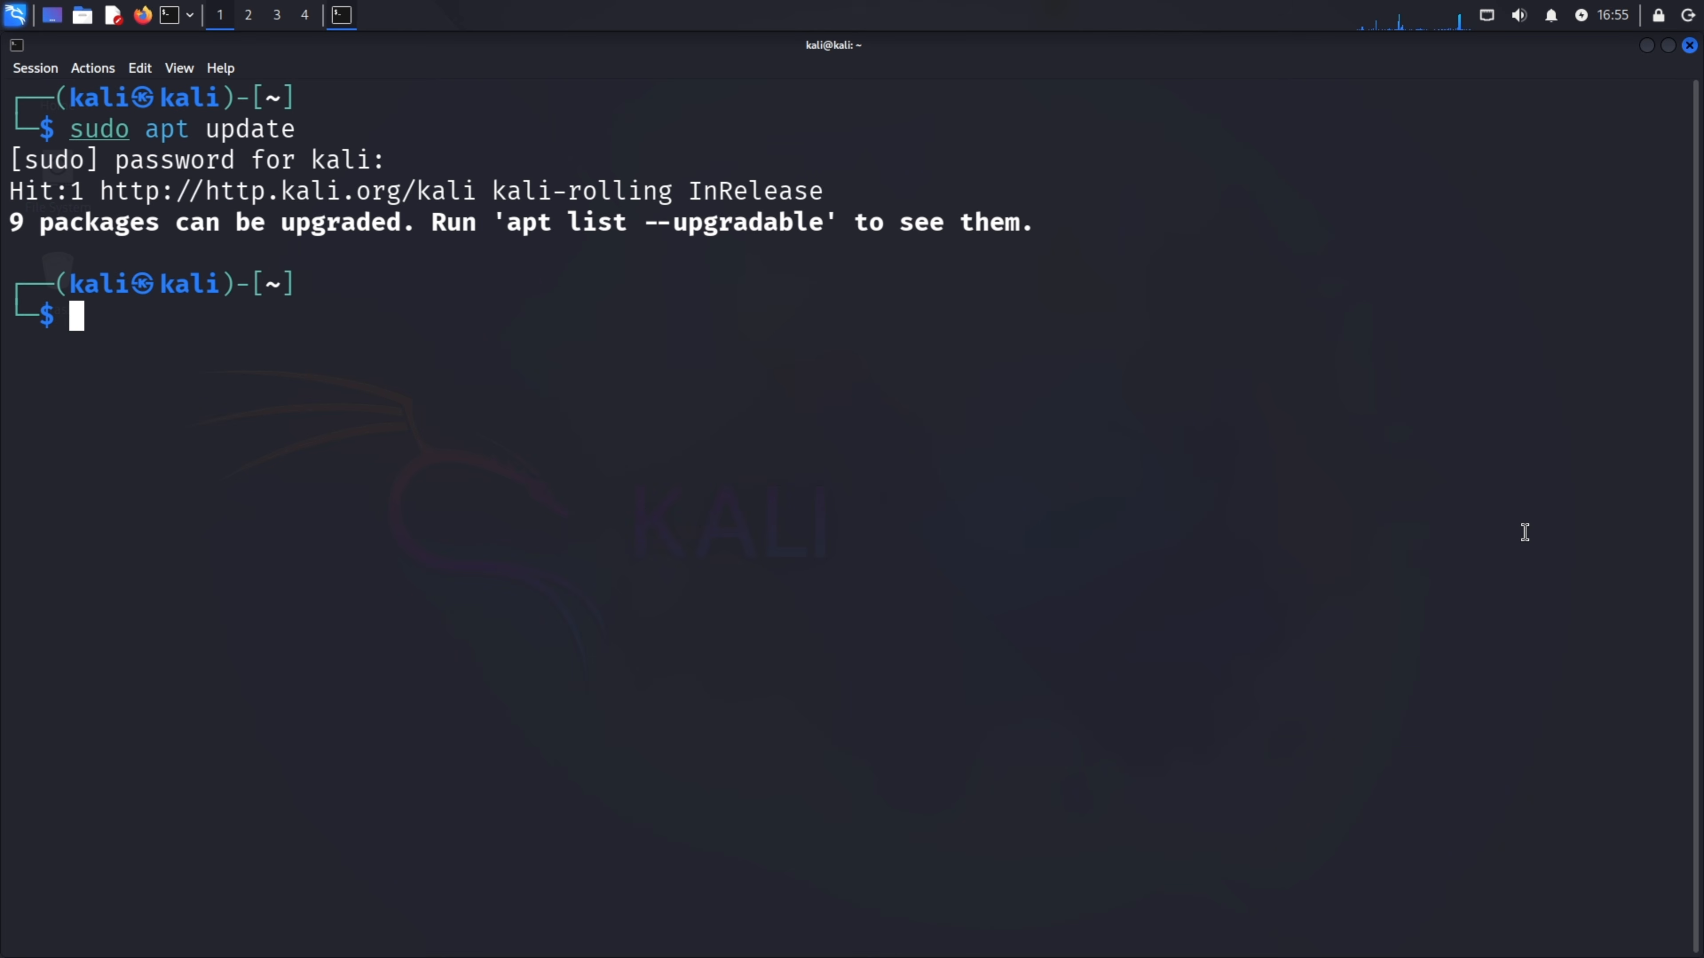
Upgrade the installed packages with sudo apt upgrade, and clear the terminal output
{"action": "type", "text": "sudo apt upgrade"}
{"action": "key", "text": "Return"}
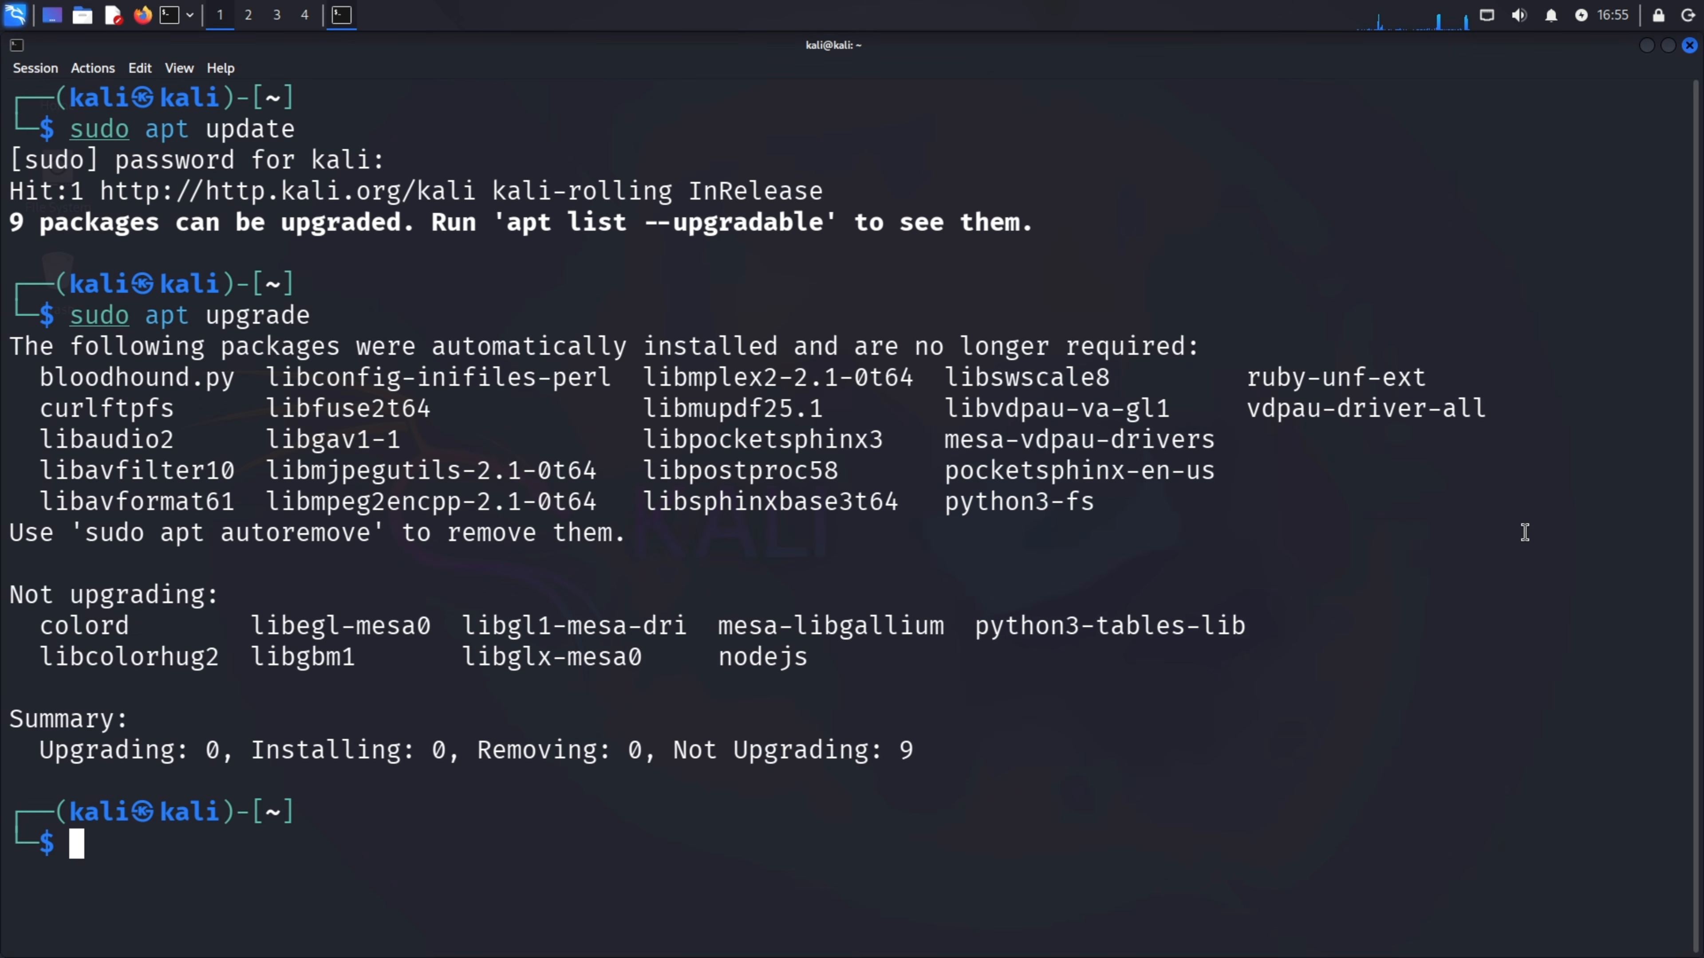
{"action": "type", "text": "clear"}
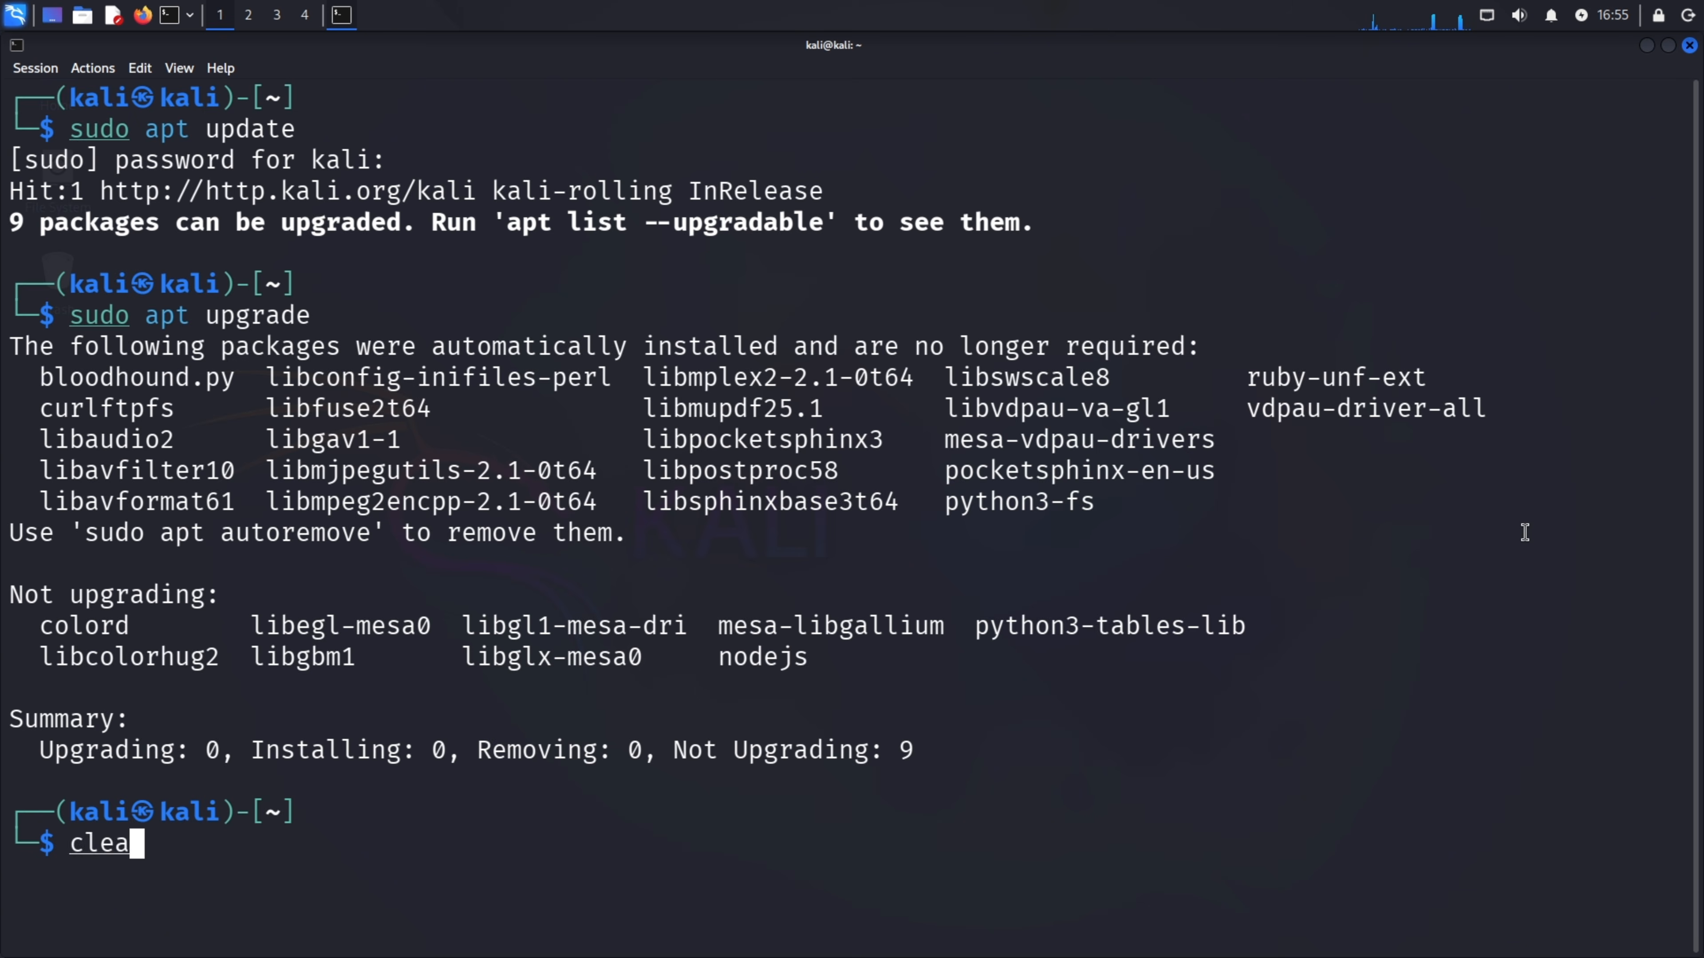
{"action": "key", "text": "Return"}
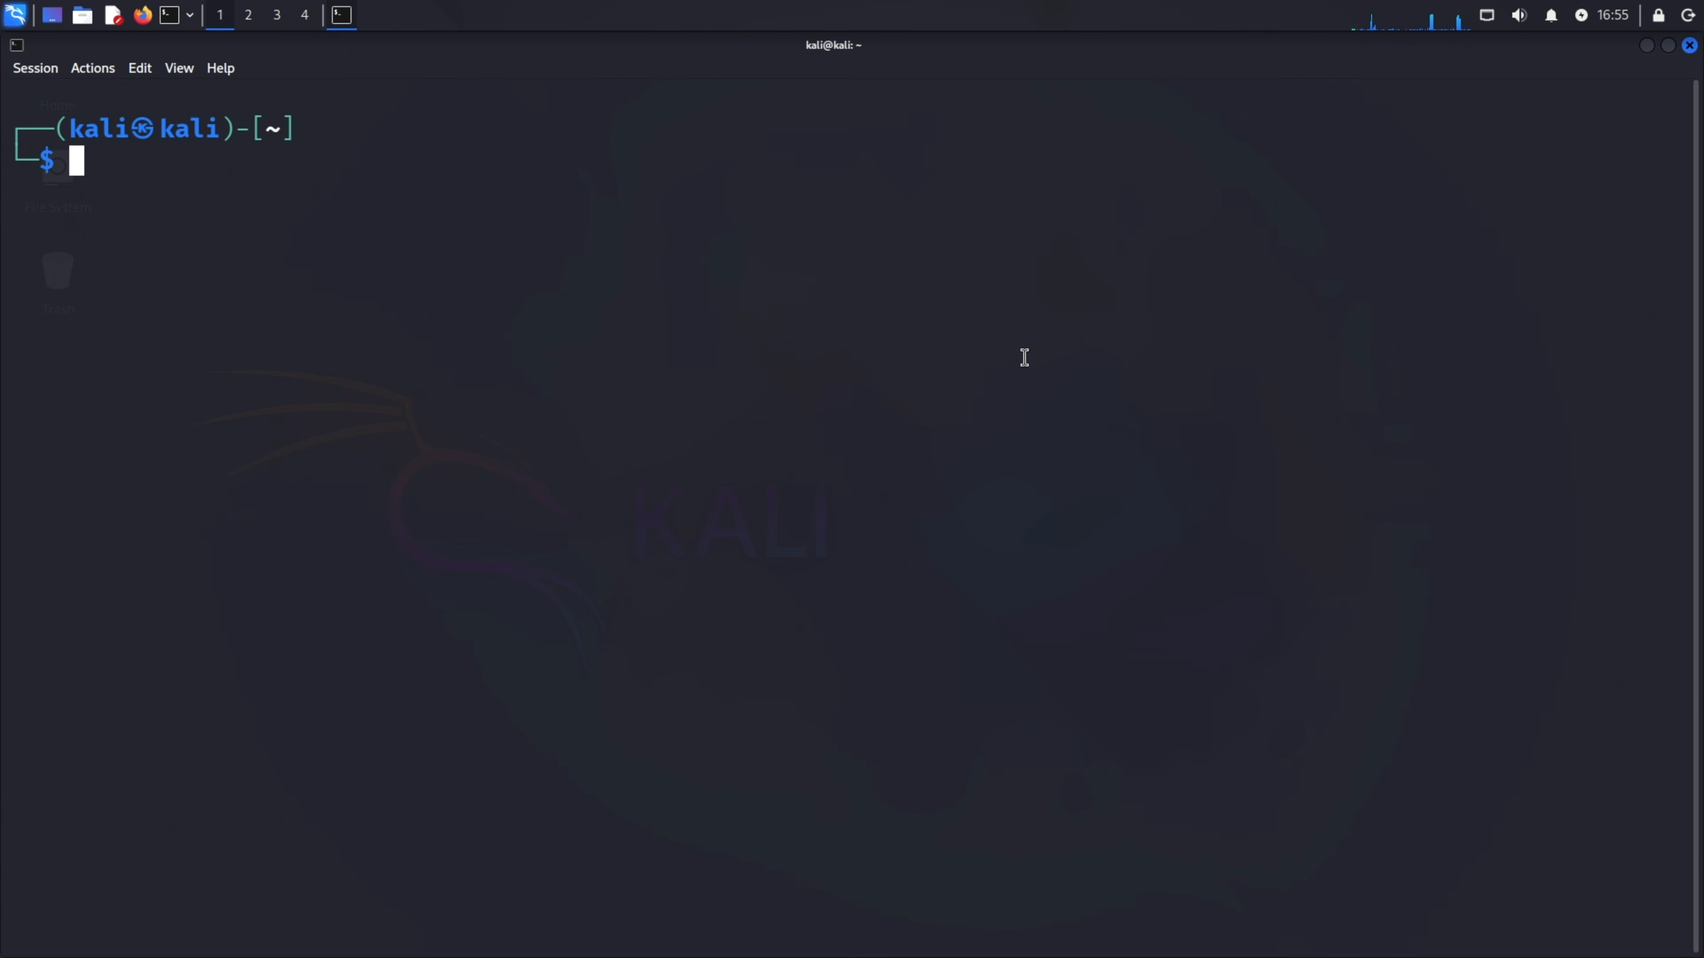
Install the maltego package with sudo apt install maltego, and clear the terminal output
{"action": "type", "text": "sudo apt install maltego"}
{"action": "key", "text": "Return"}
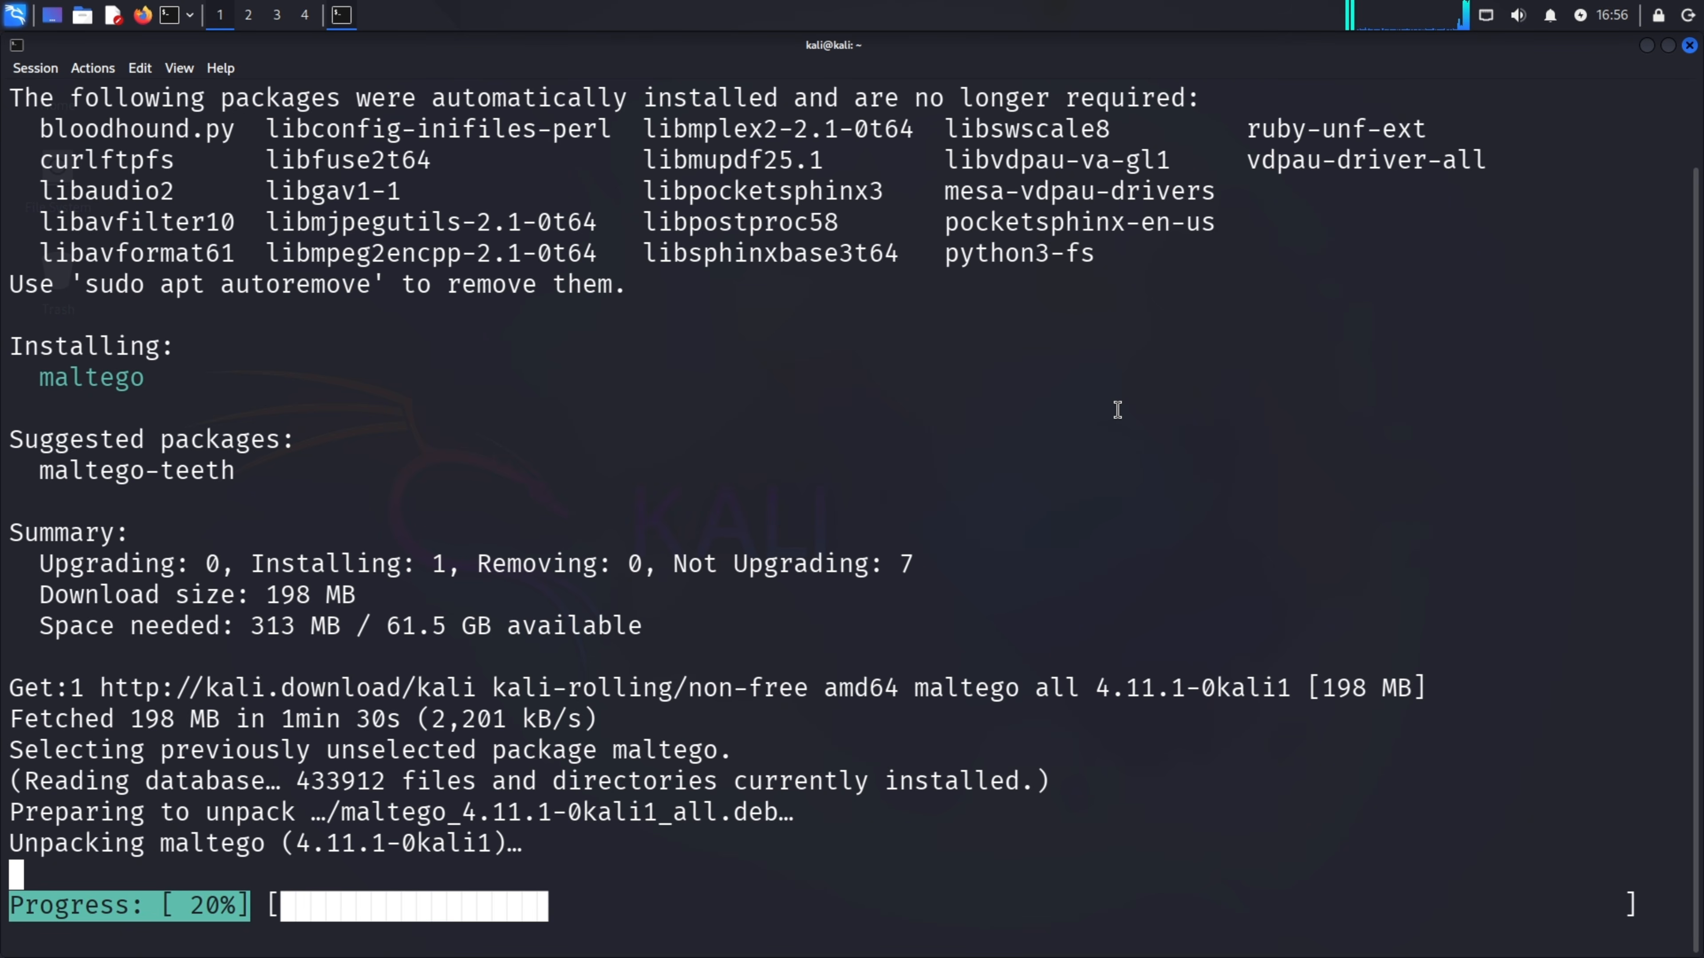
{"action": "type", "text": "clear"}
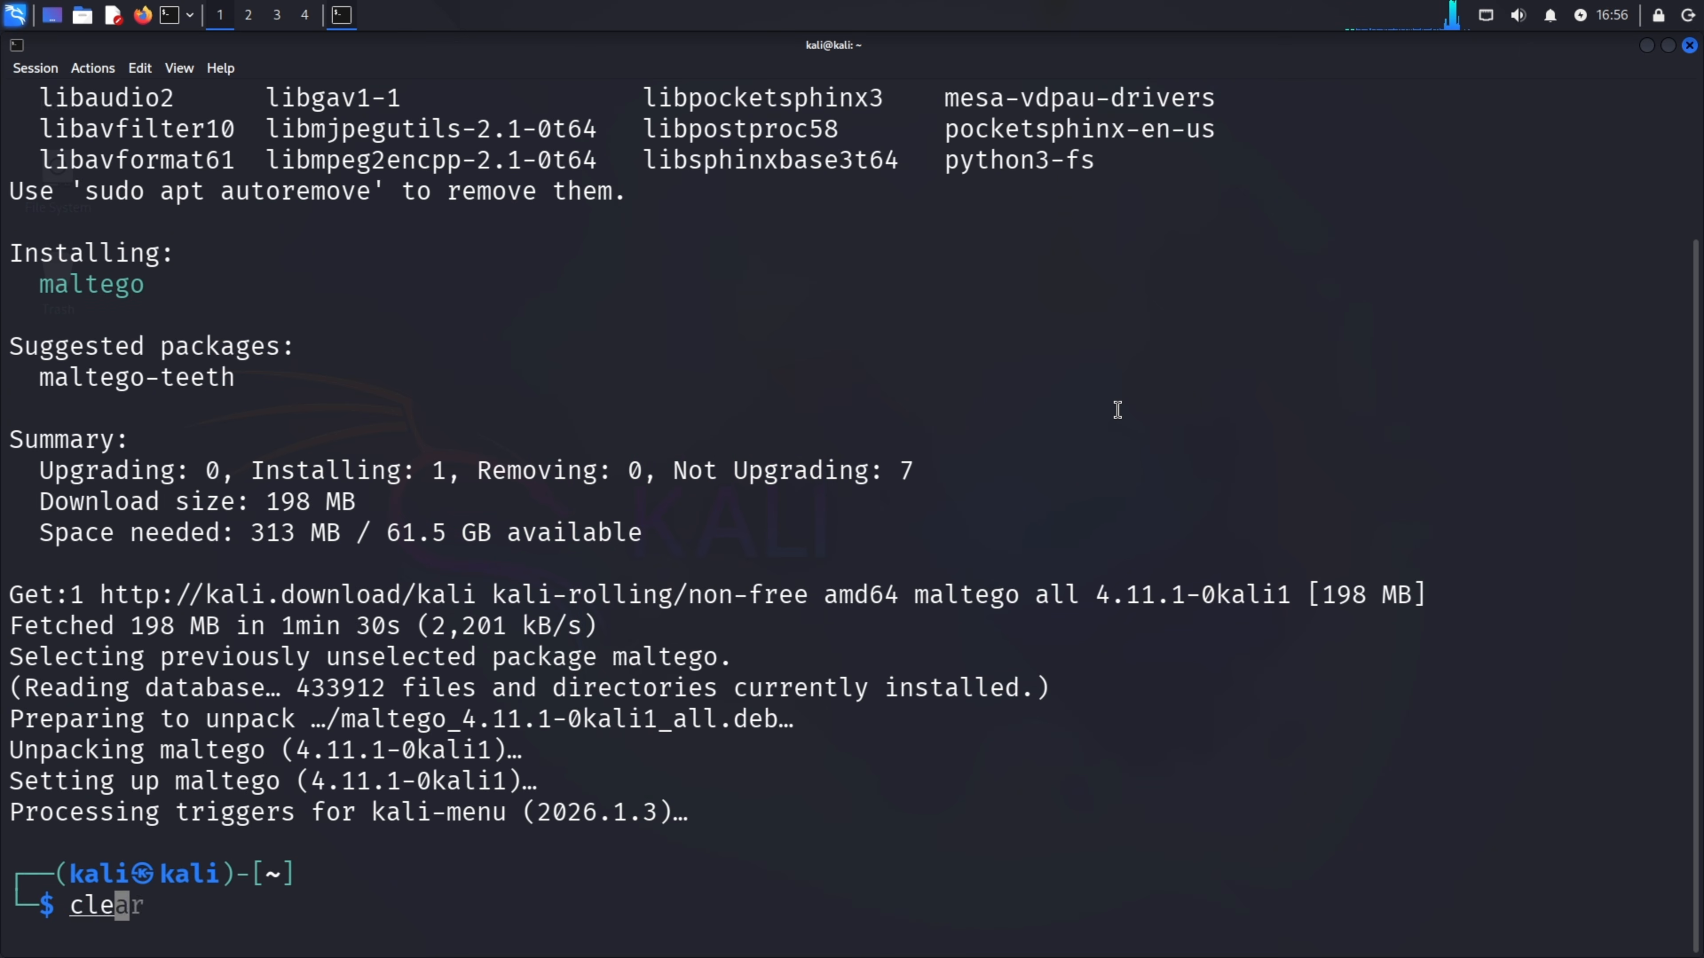
{"action": "key", "text": "Return"}
Launch Maltego from the terminal and choose Maltego ID activation with the default Online Activation
{"action": "type", "text": "maltego"}
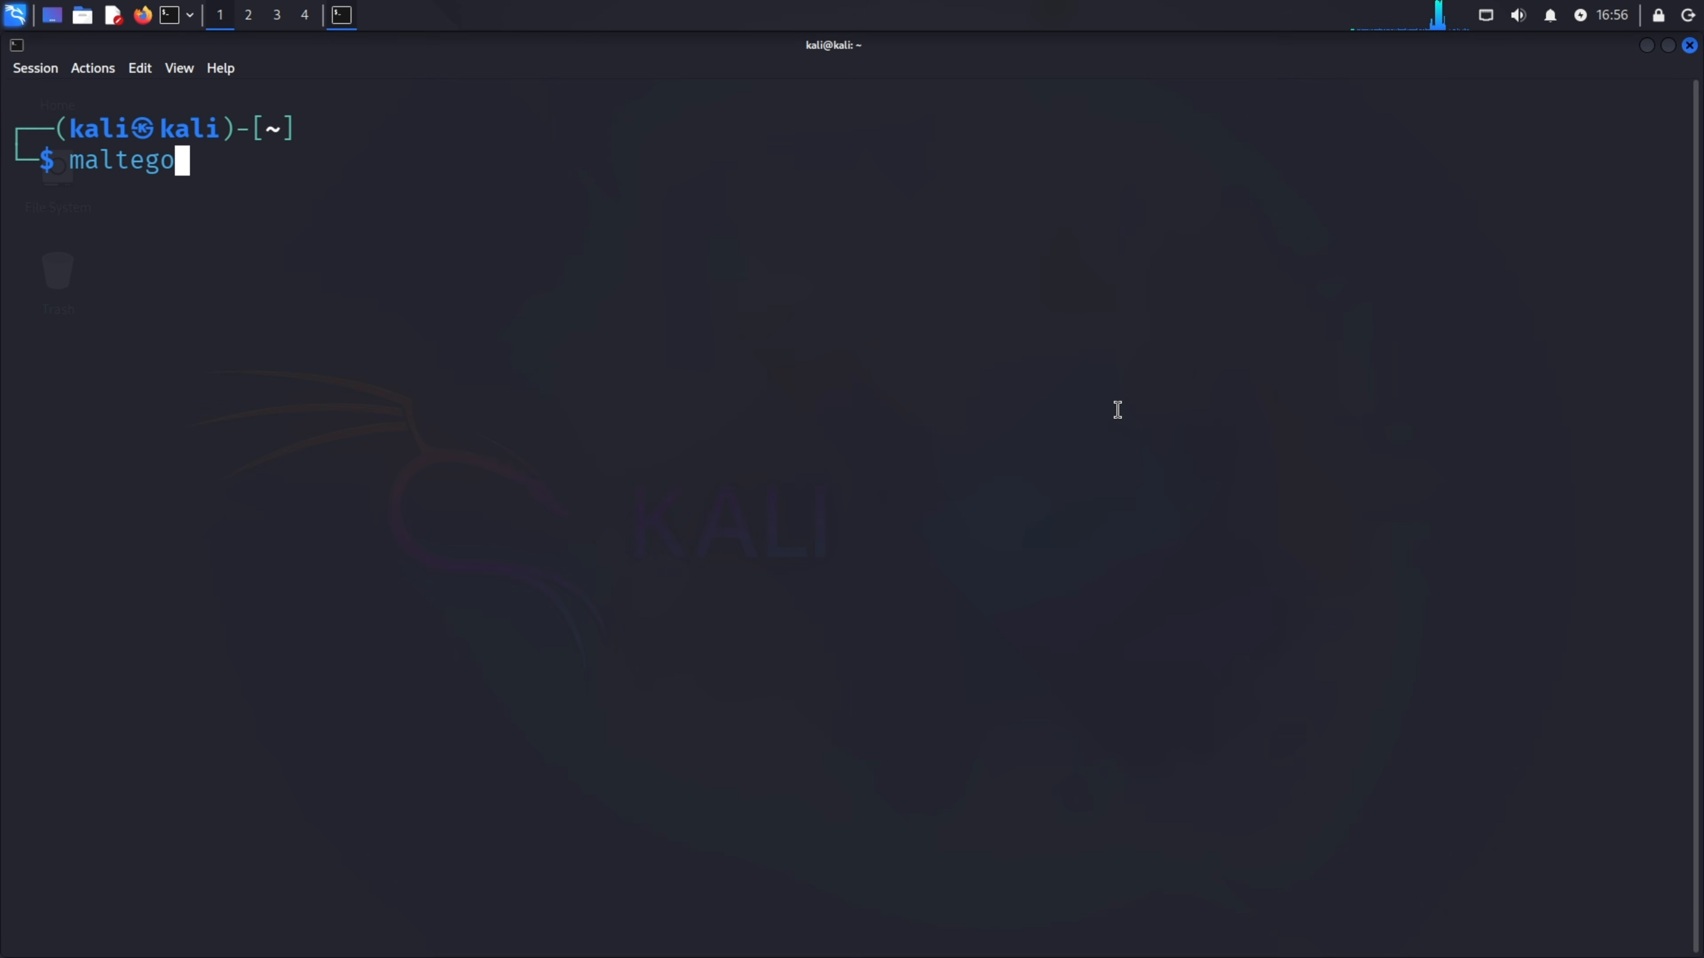
{"action": "key", "text": "Return"}
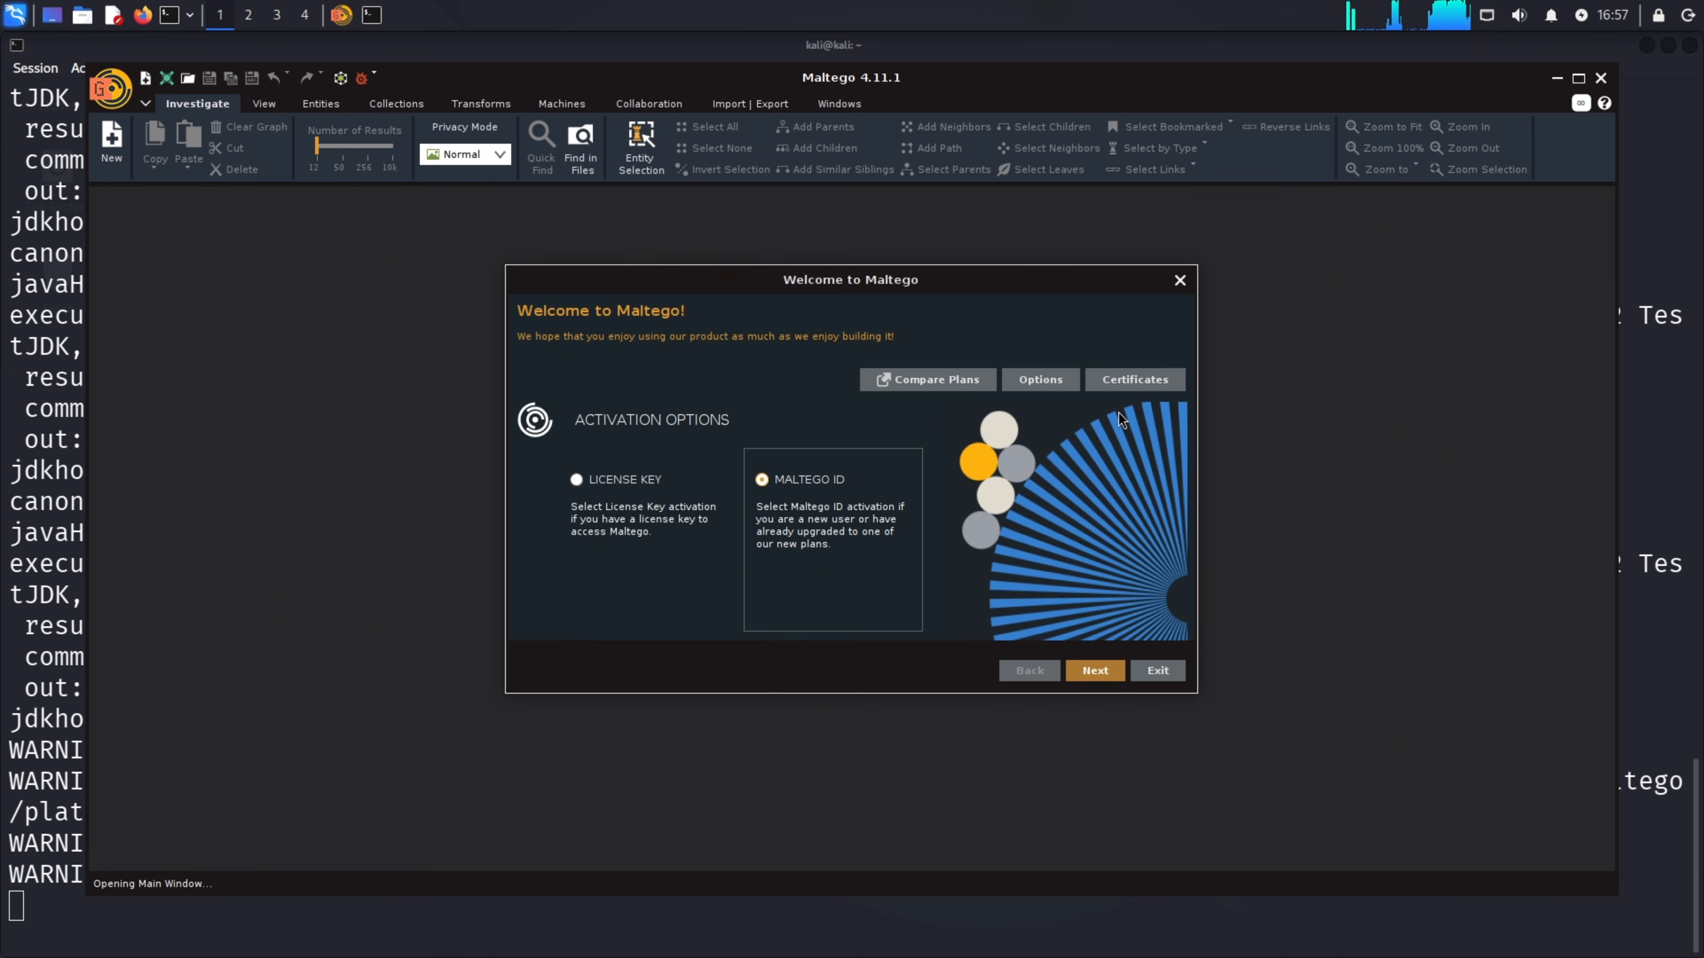
{"action": "left_click", "coordinate": [1074, 672]}
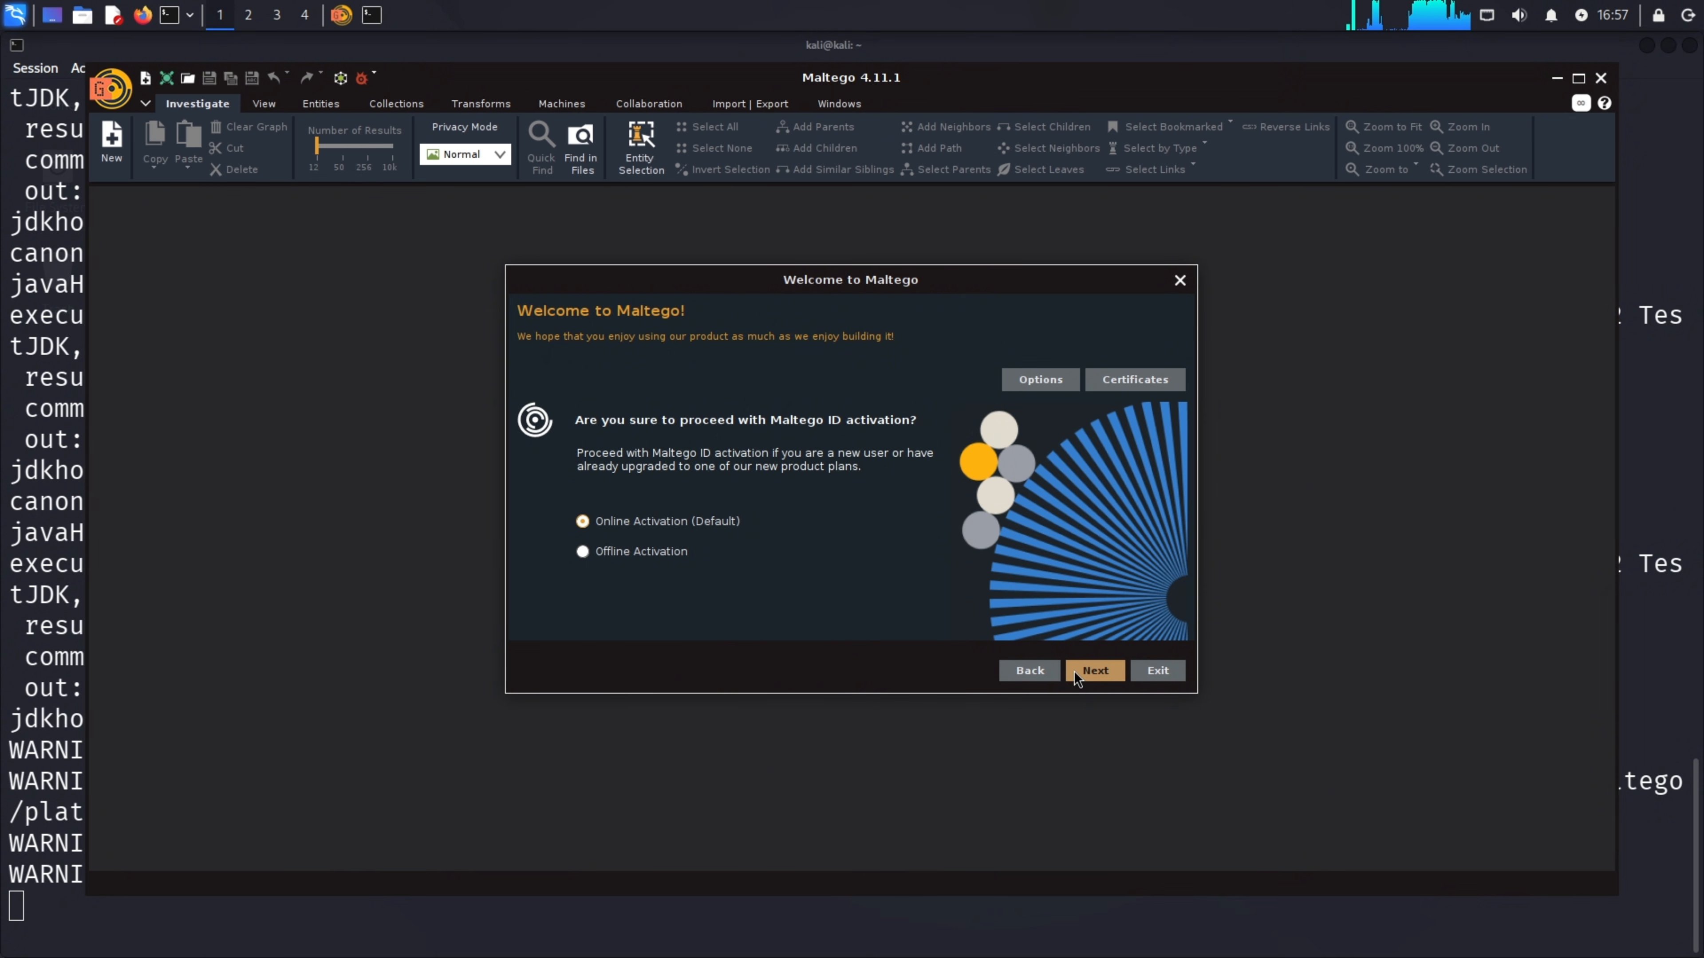
{"action": "left_click", "coordinate": [1094, 670]}
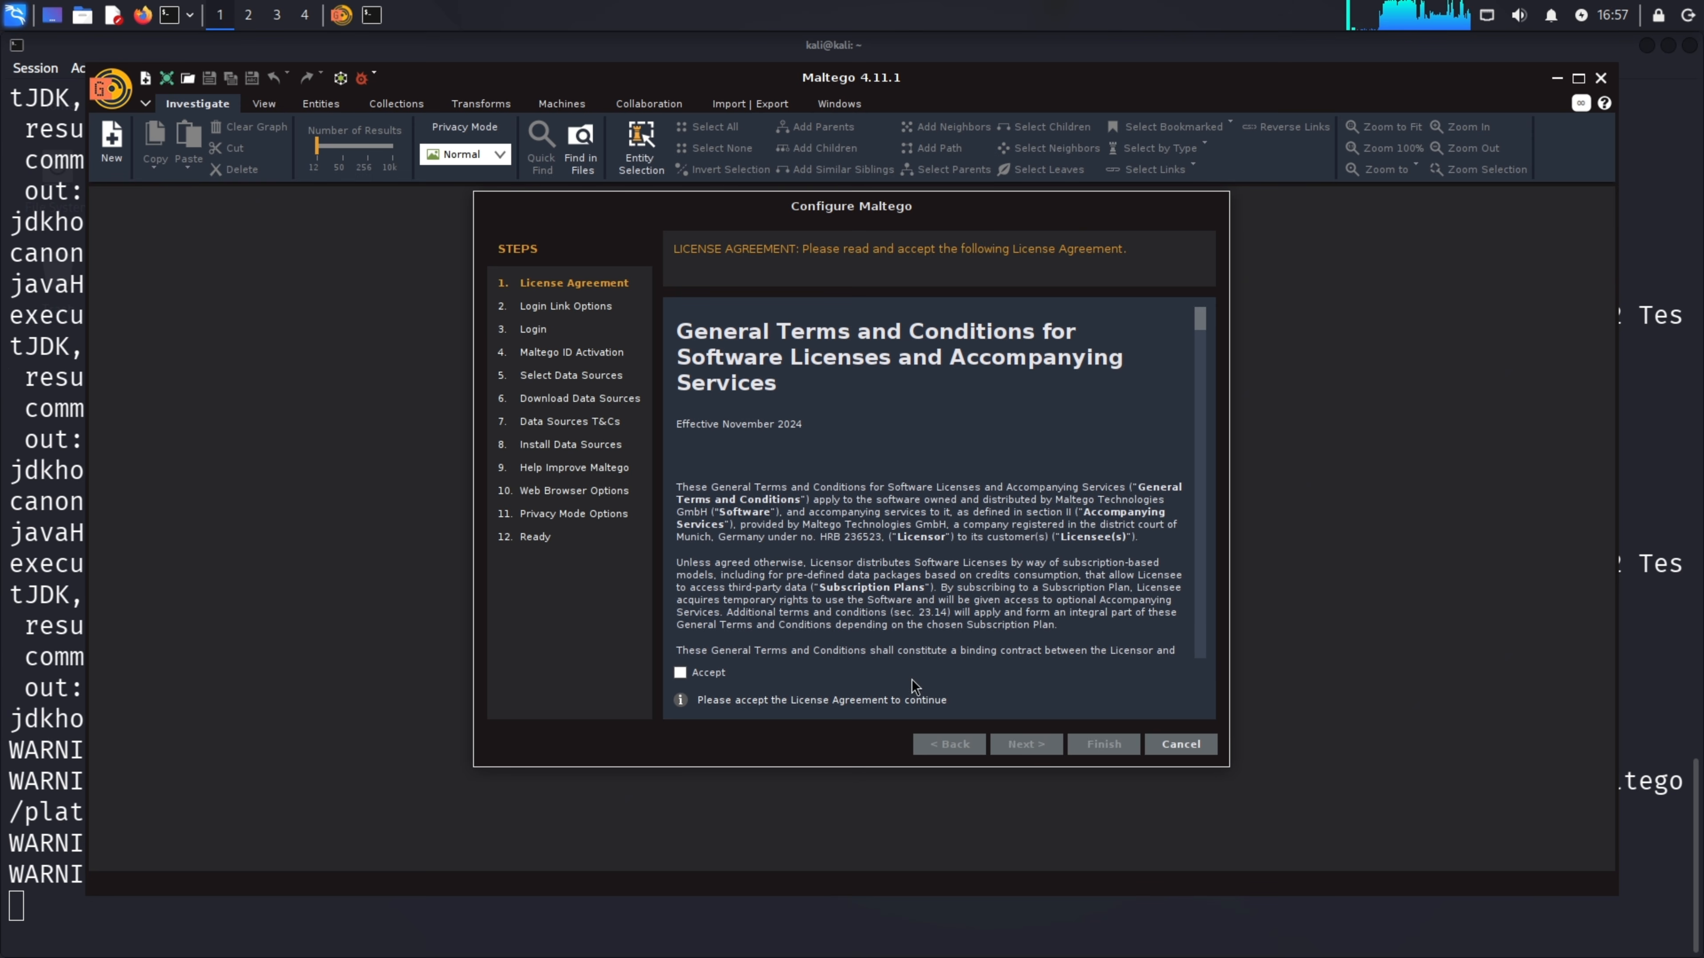
Accept the Maltego License Agreement and open the Maltego ID login page in a maximized browser window
{"action": "left_click", "coordinate": [711, 675]}
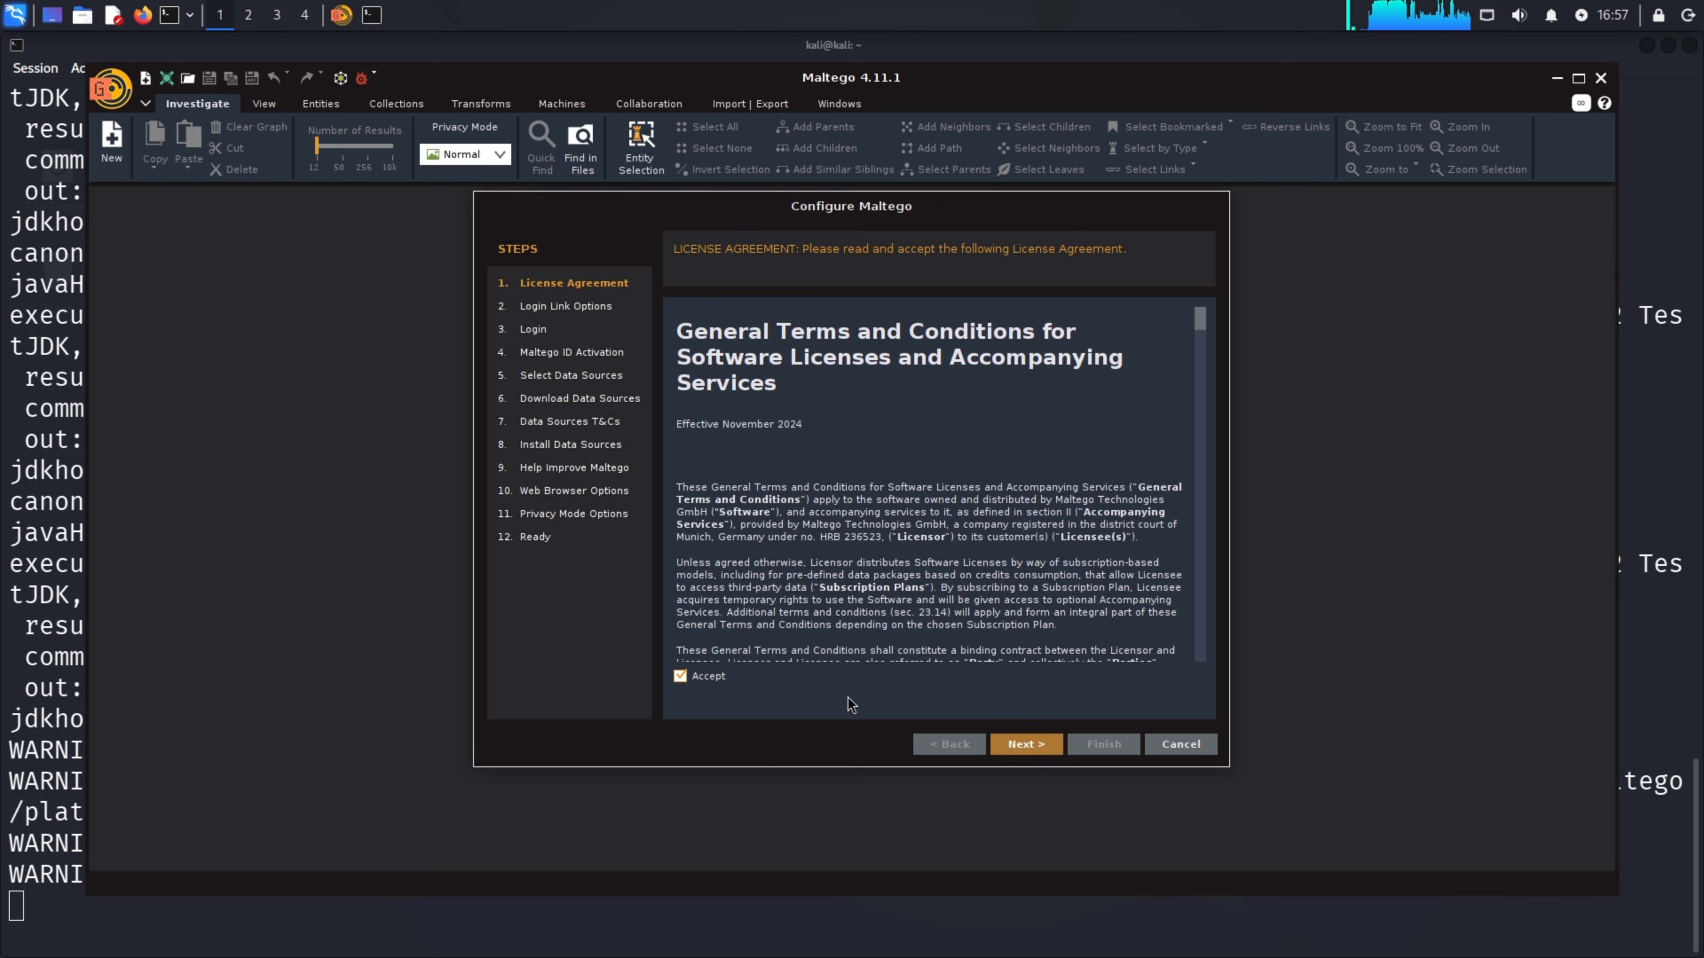
{"action": "left_click", "coordinate": [1039, 741]}
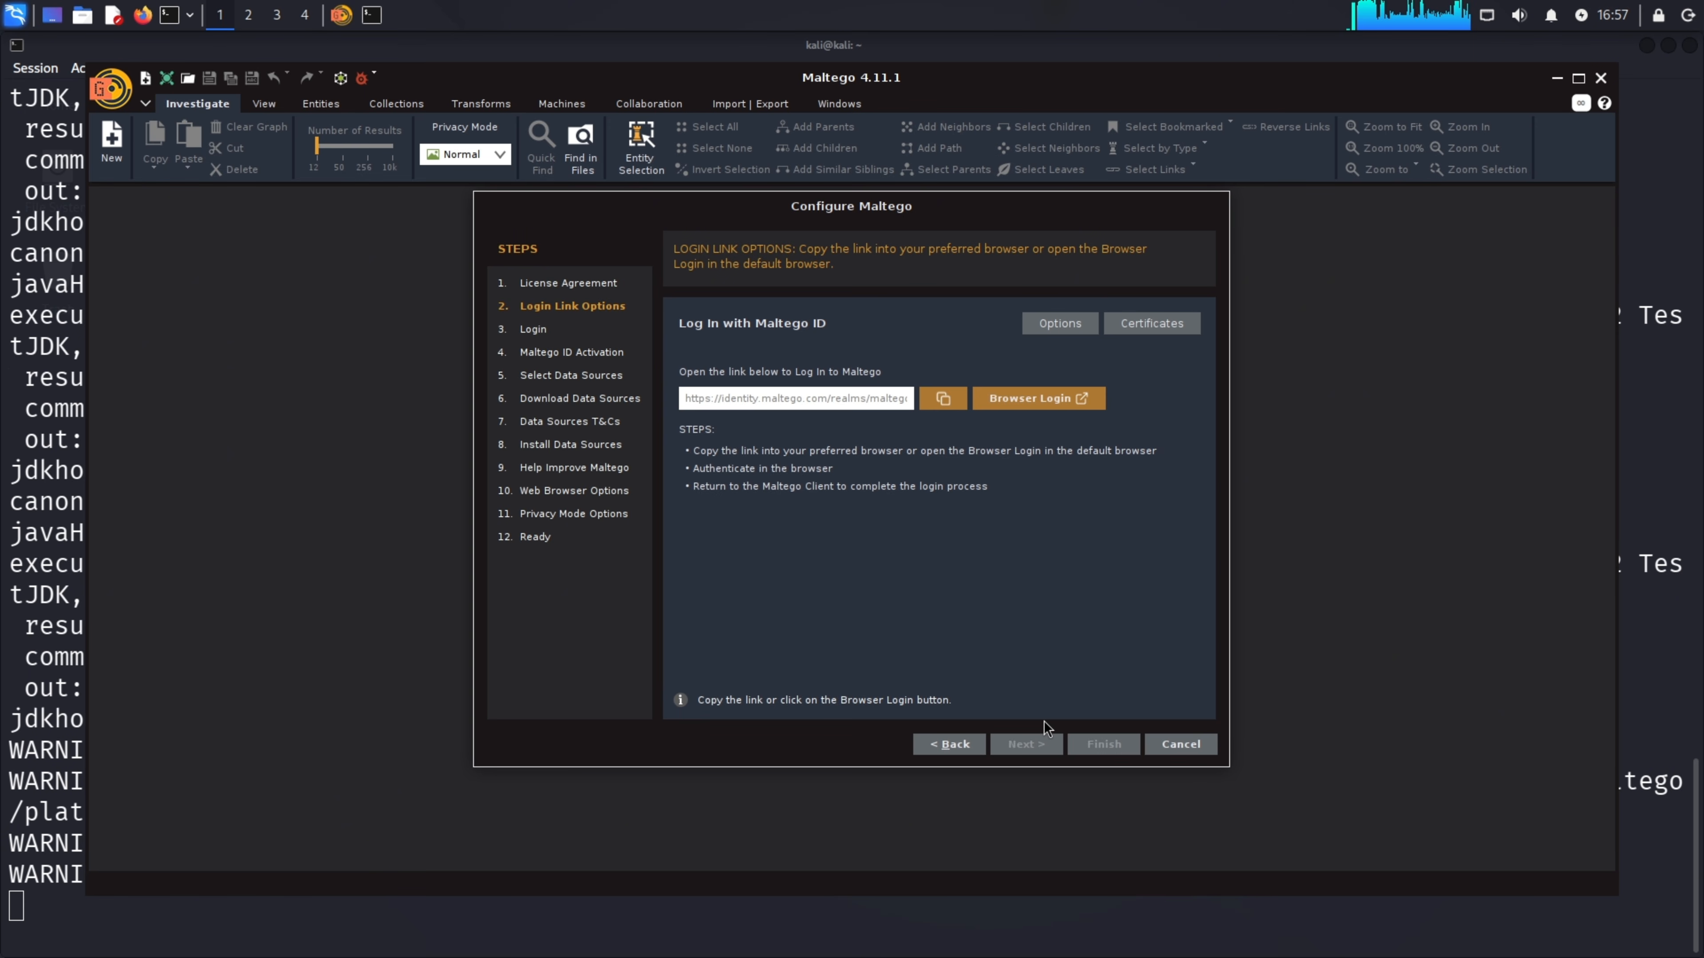
{"action": "left_click", "coordinate": [1092, 402]}
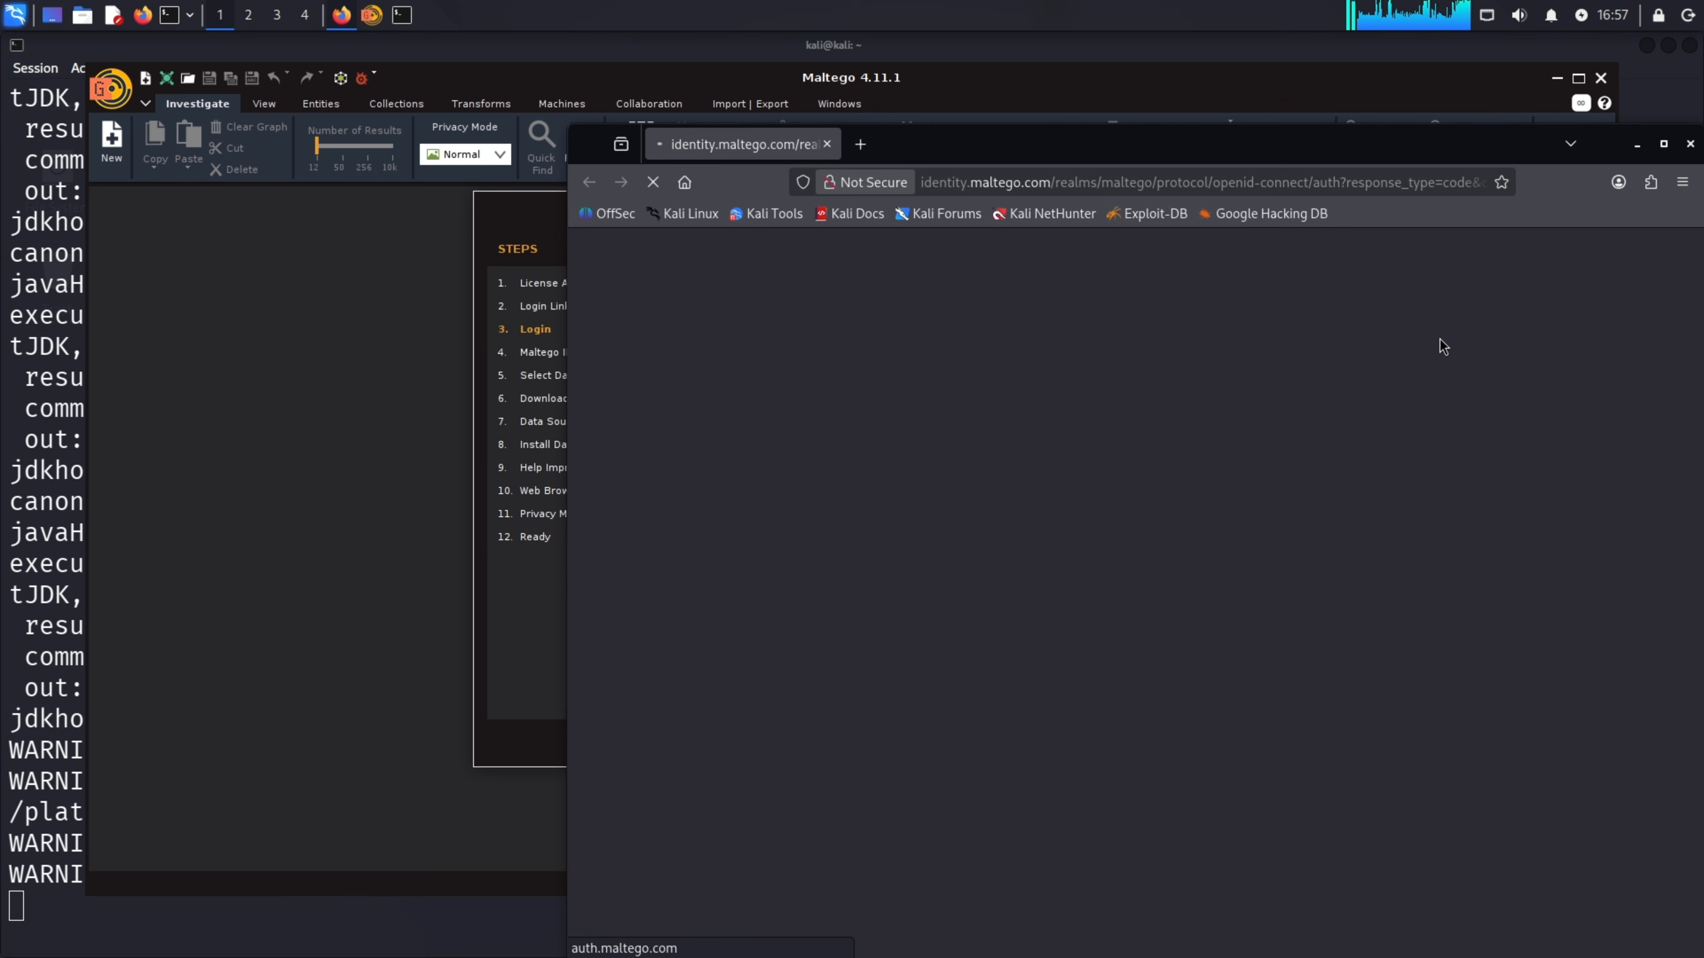
{"action": "left_click", "coordinate": [1659, 156]}
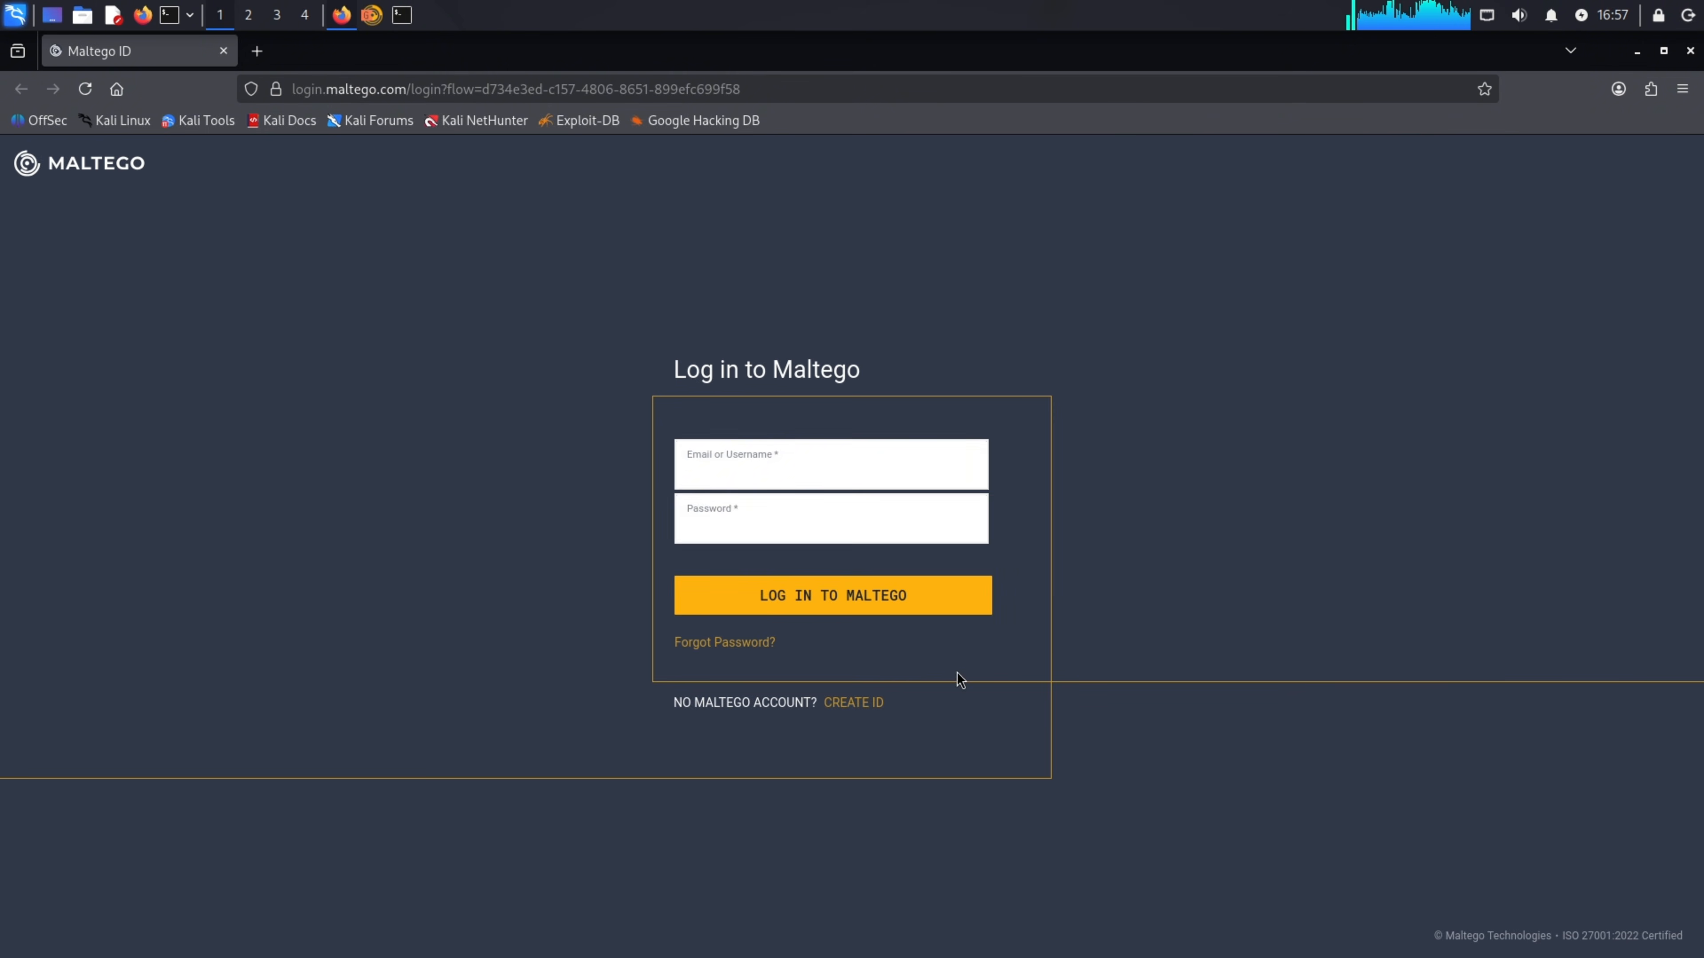
Register a new Maltego ID with an e-mail address, first name, last name and account password
{"action": "left_click", "coordinate": [872, 703]}
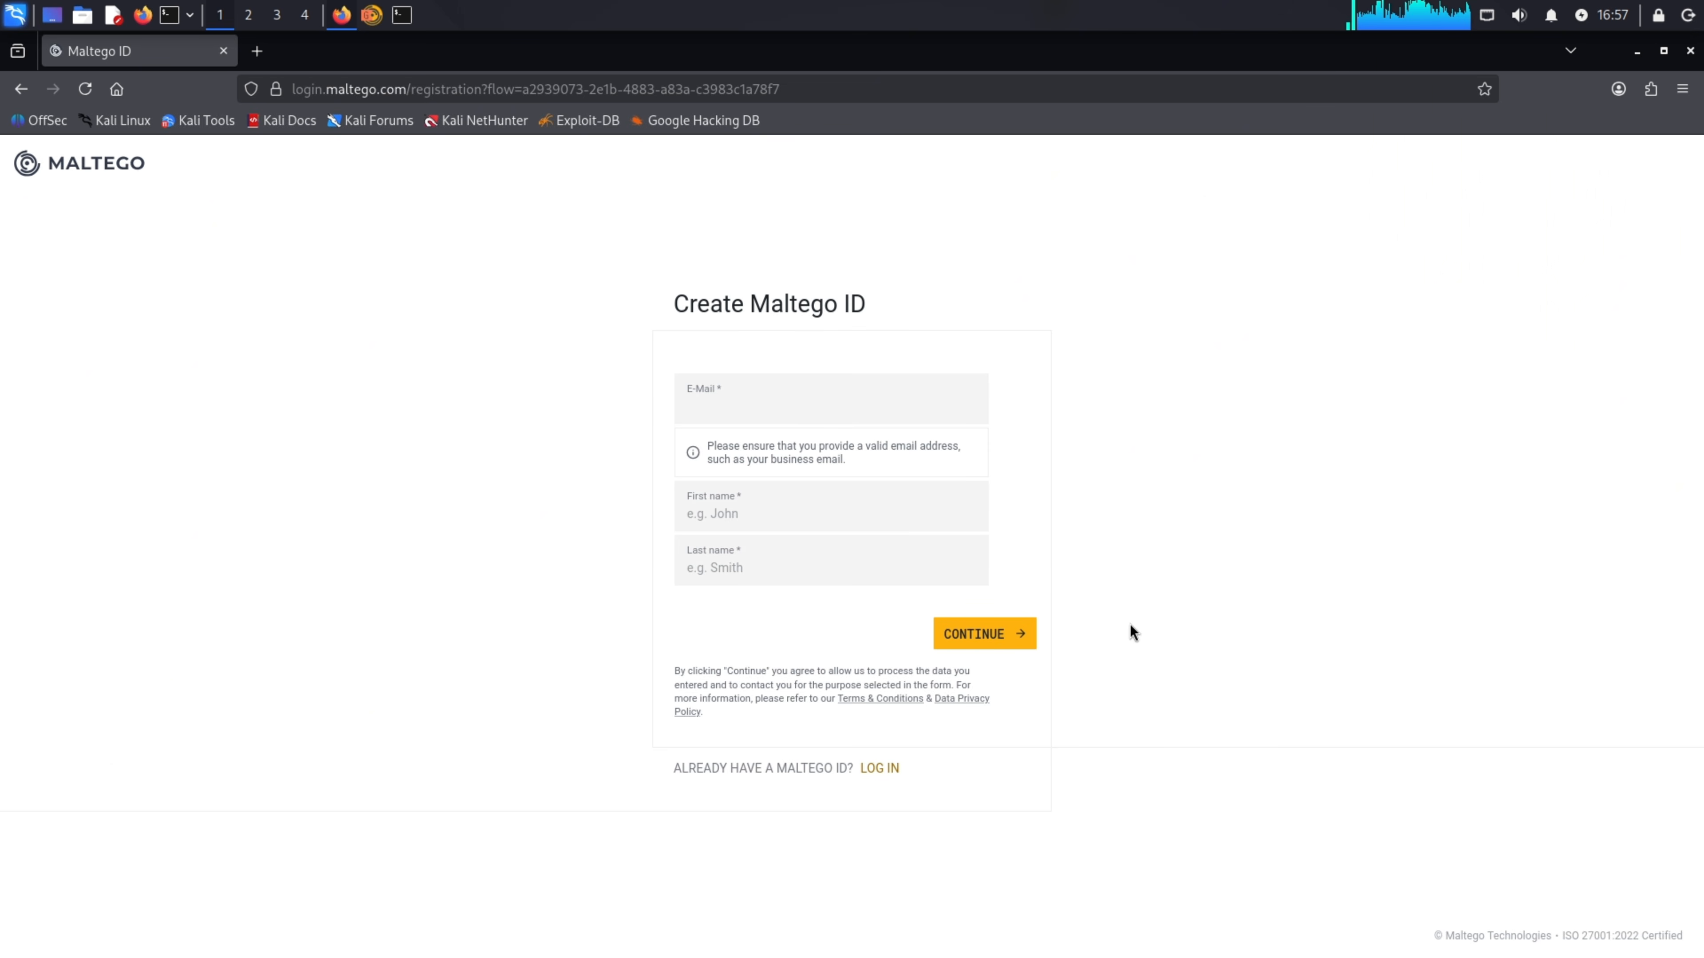
{"action": "left_click", "coordinate": [1016, 631]}
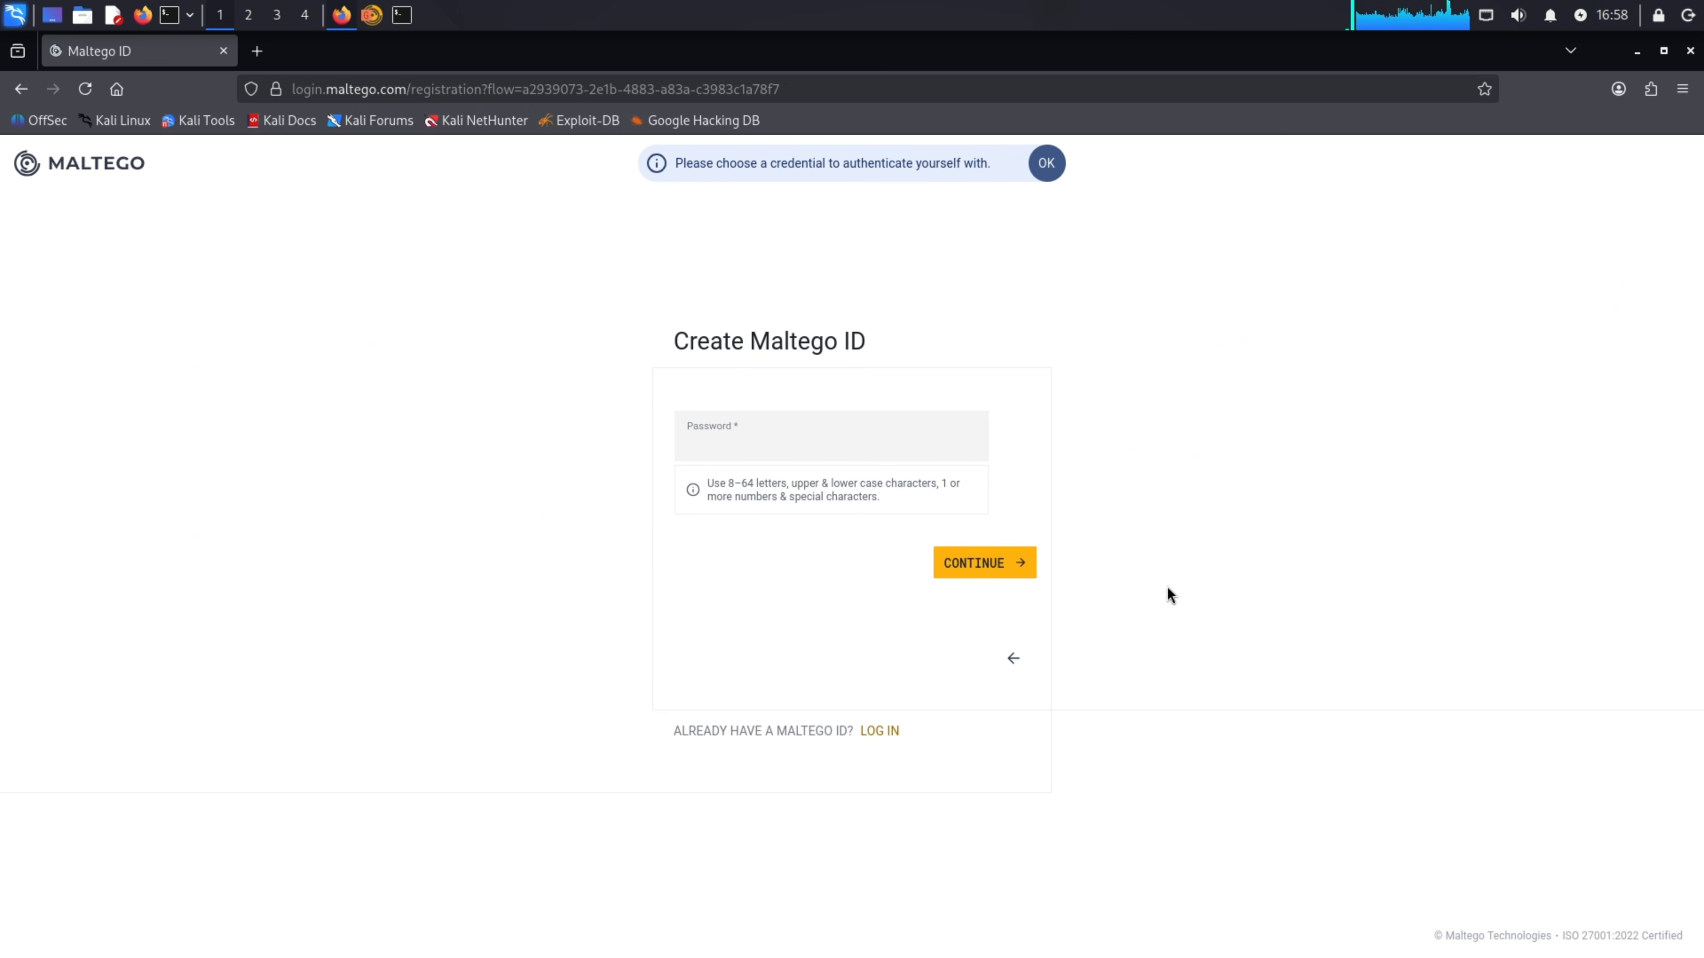
{"action": "left_click", "coordinate": [968, 443]}
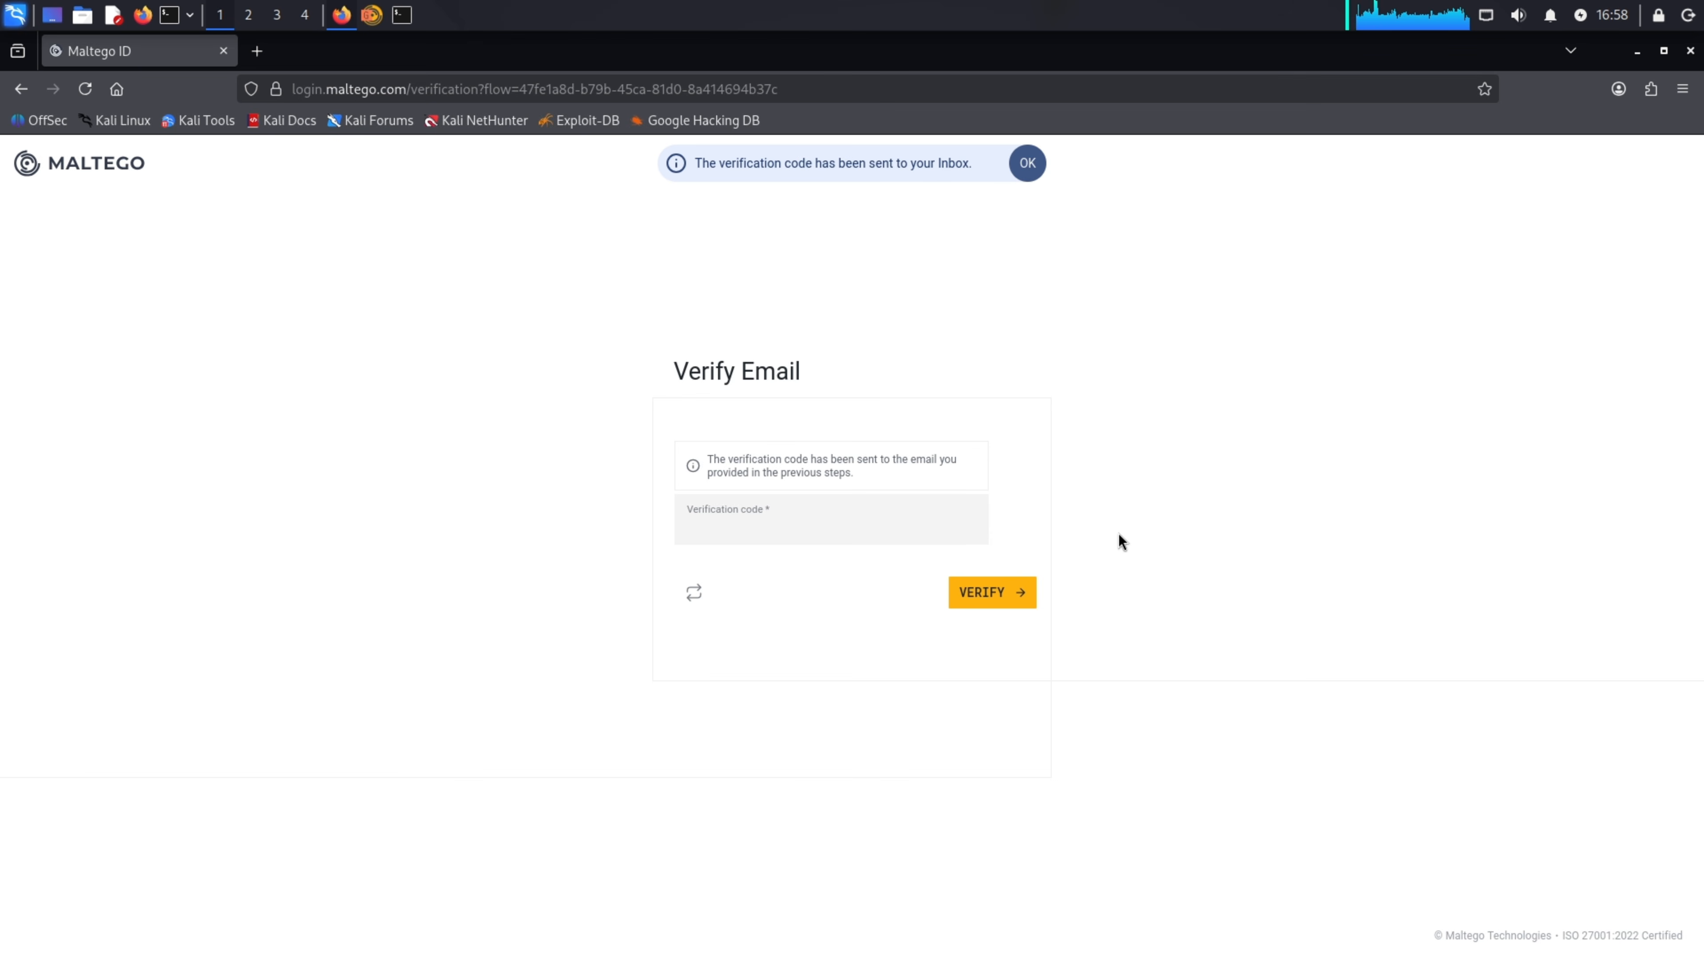
Verify the account's e-mail with the verification code and complete the browser authentication
{"action": "left_click", "coordinate": [959, 521]}
{"action": "left_click", "coordinate": [1028, 589]}
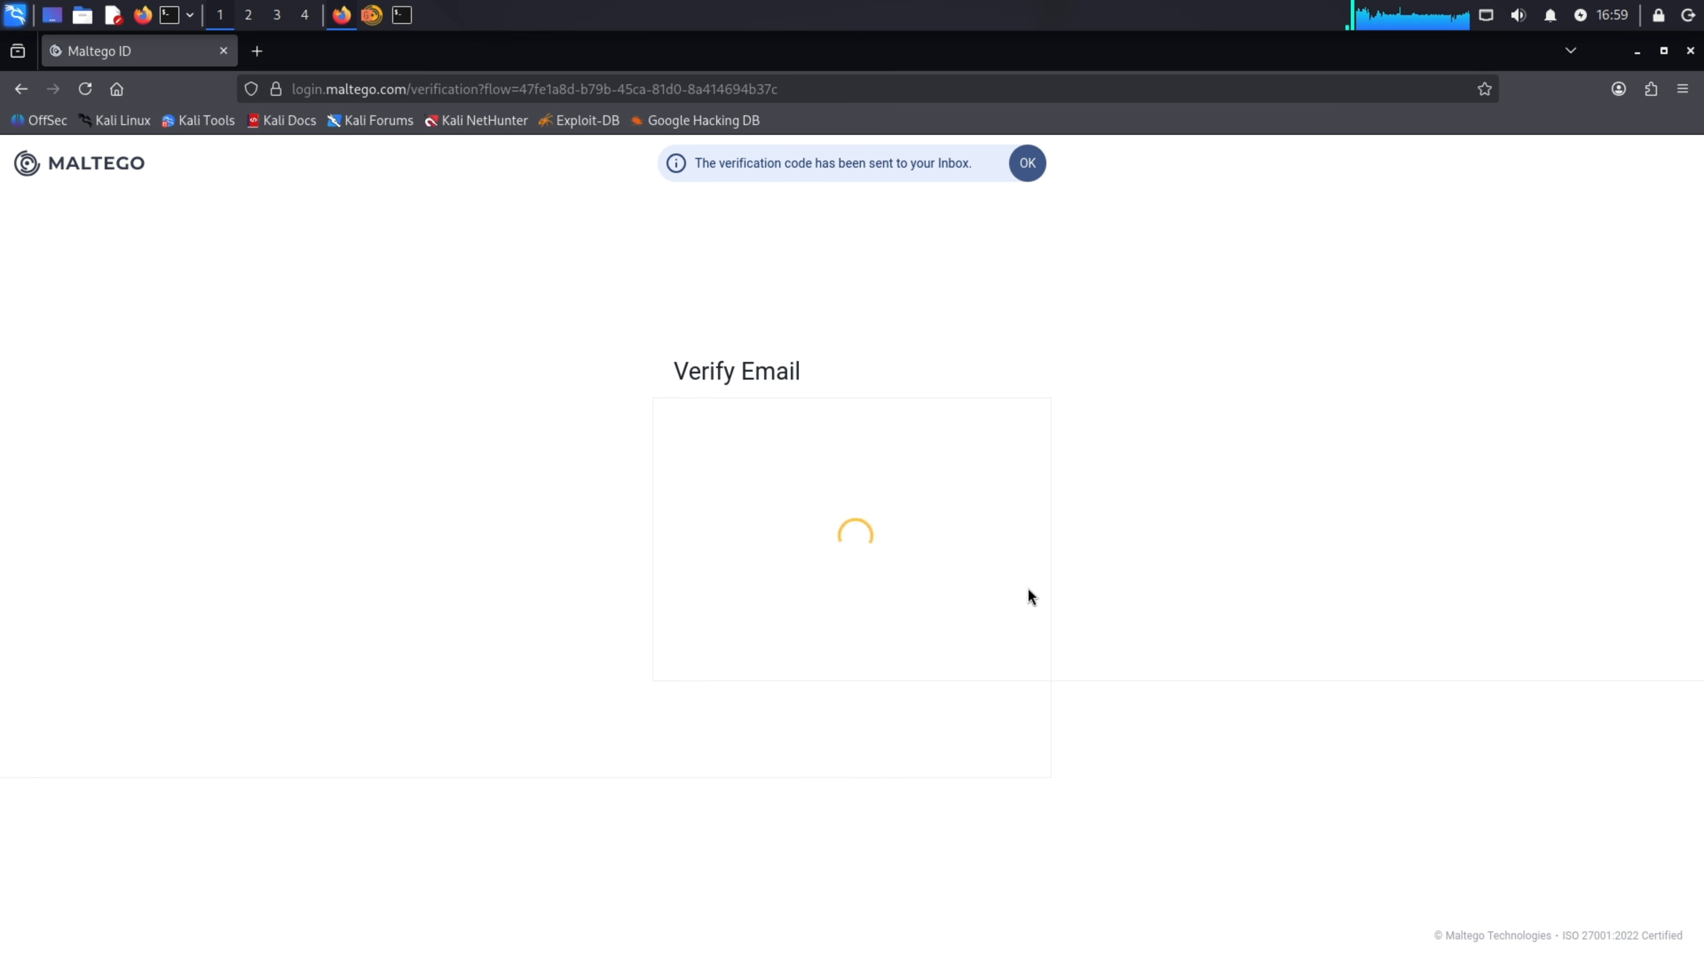
{"action": "left_click", "coordinate": [905, 551]}
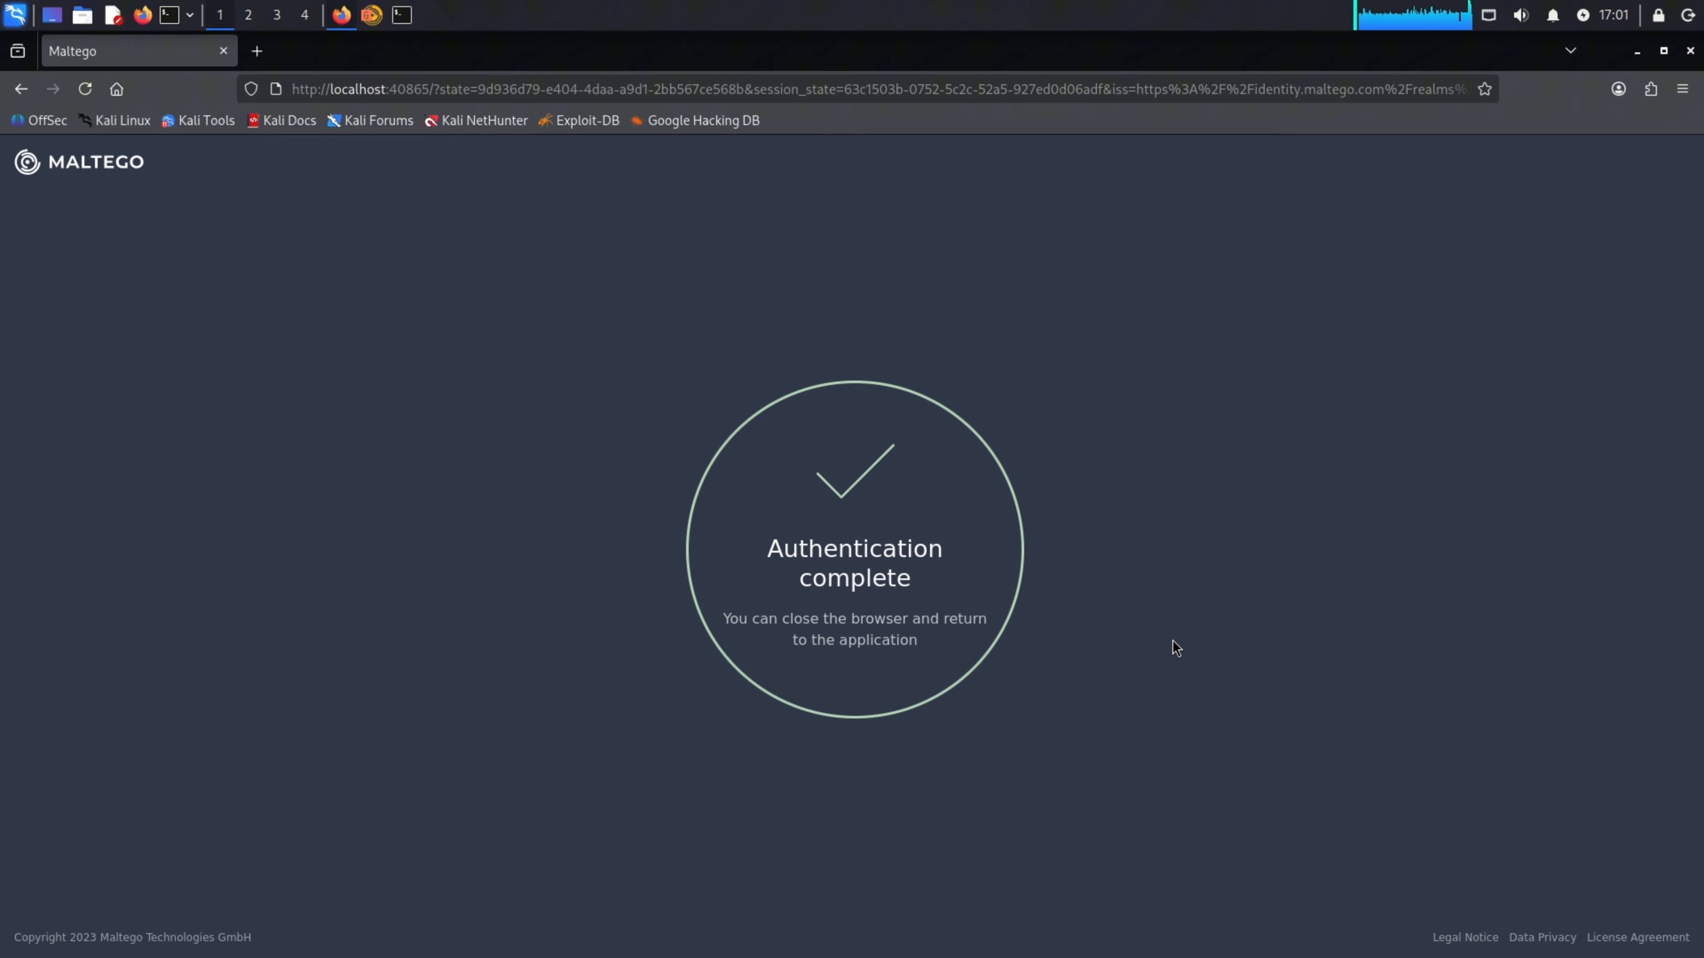
Close the browser, return to the Maltego setup wizard and complete the Maltego ID activation
{"action": "left_click", "coordinate": [1690, 50]}
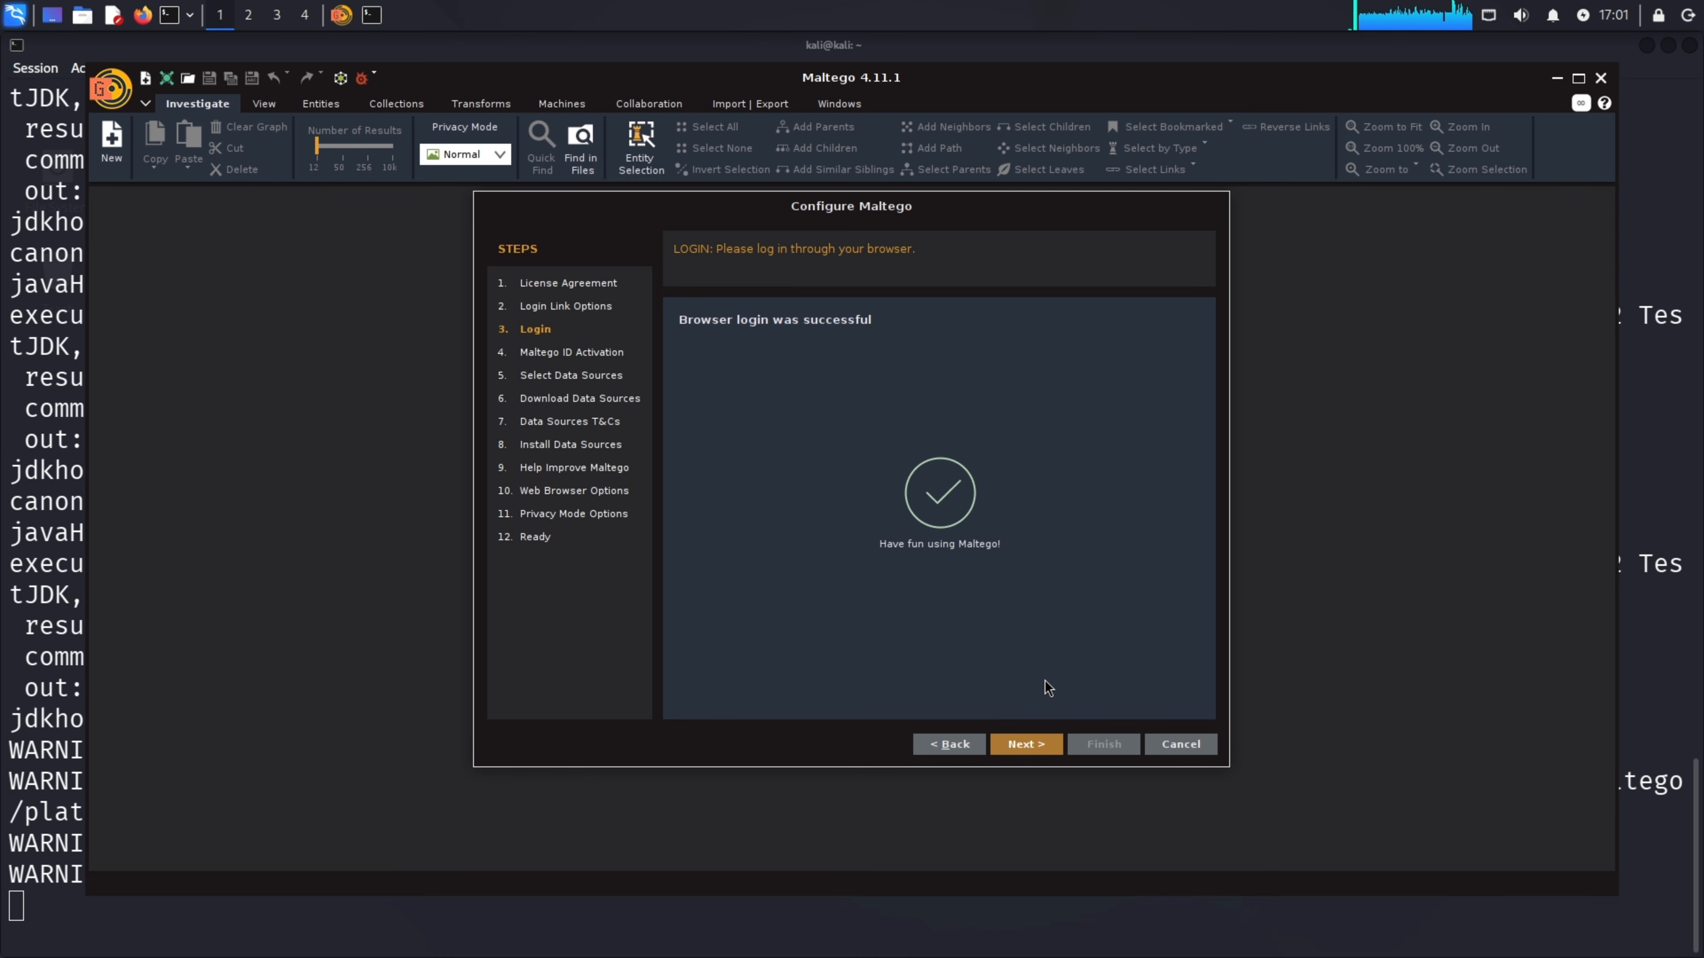
{"action": "left_click", "coordinate": [1059, 746]}
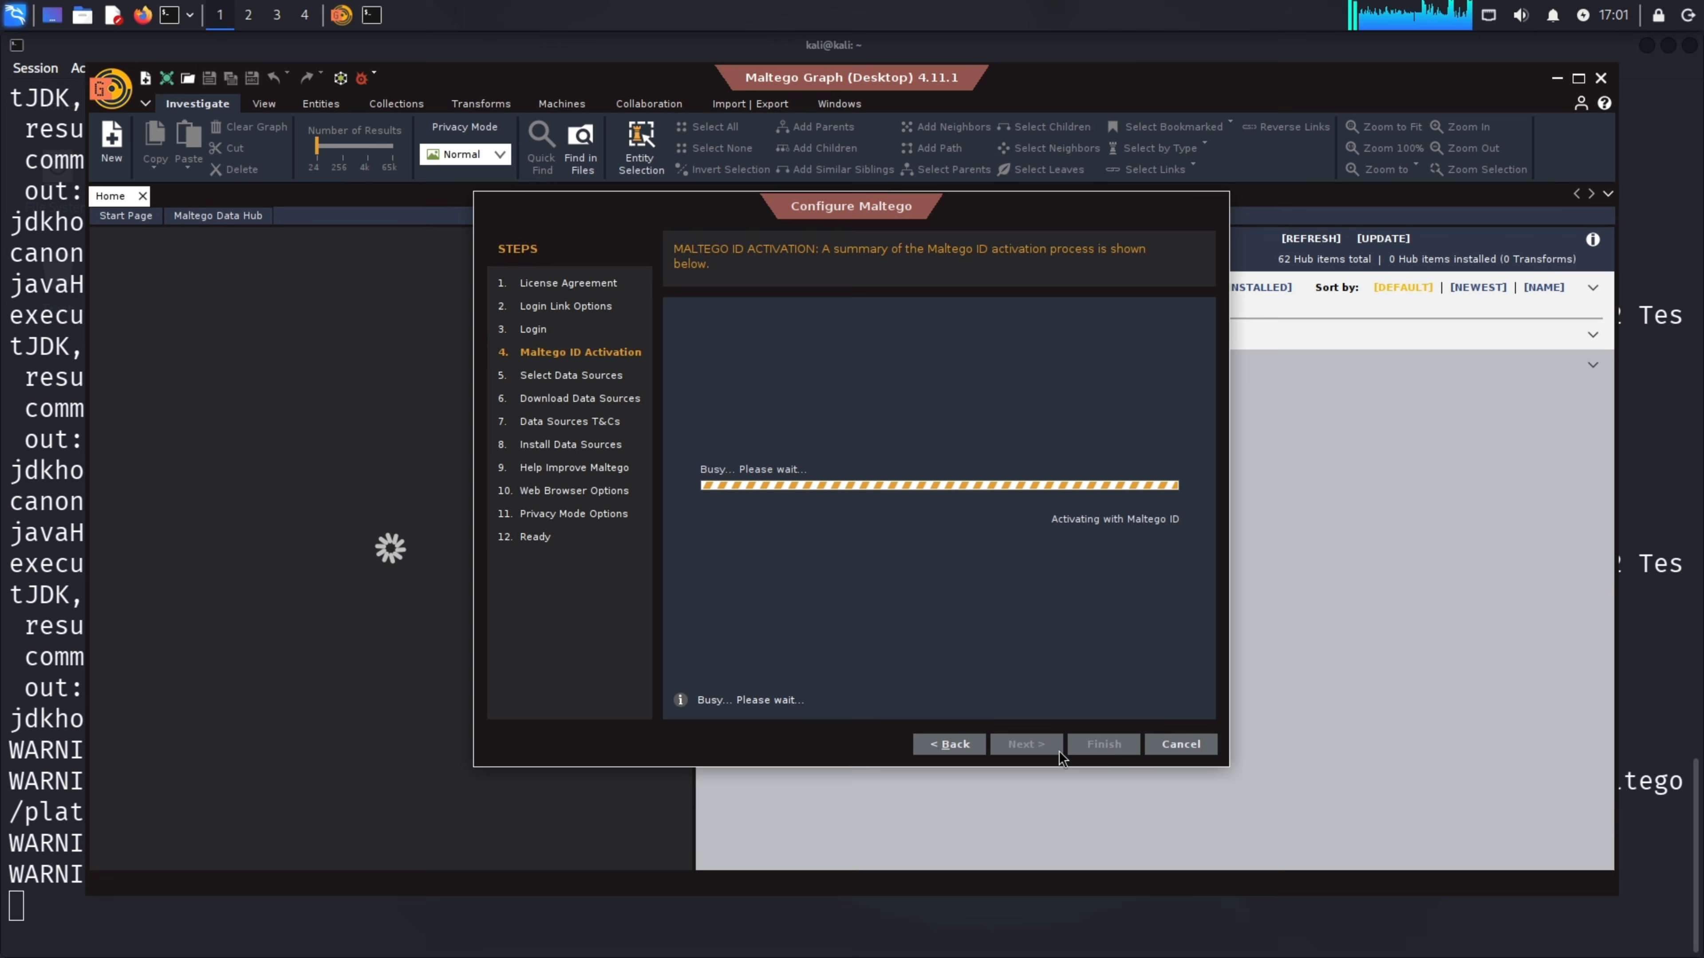
{"action": "left_click", "coordinate": [1059, 751]}
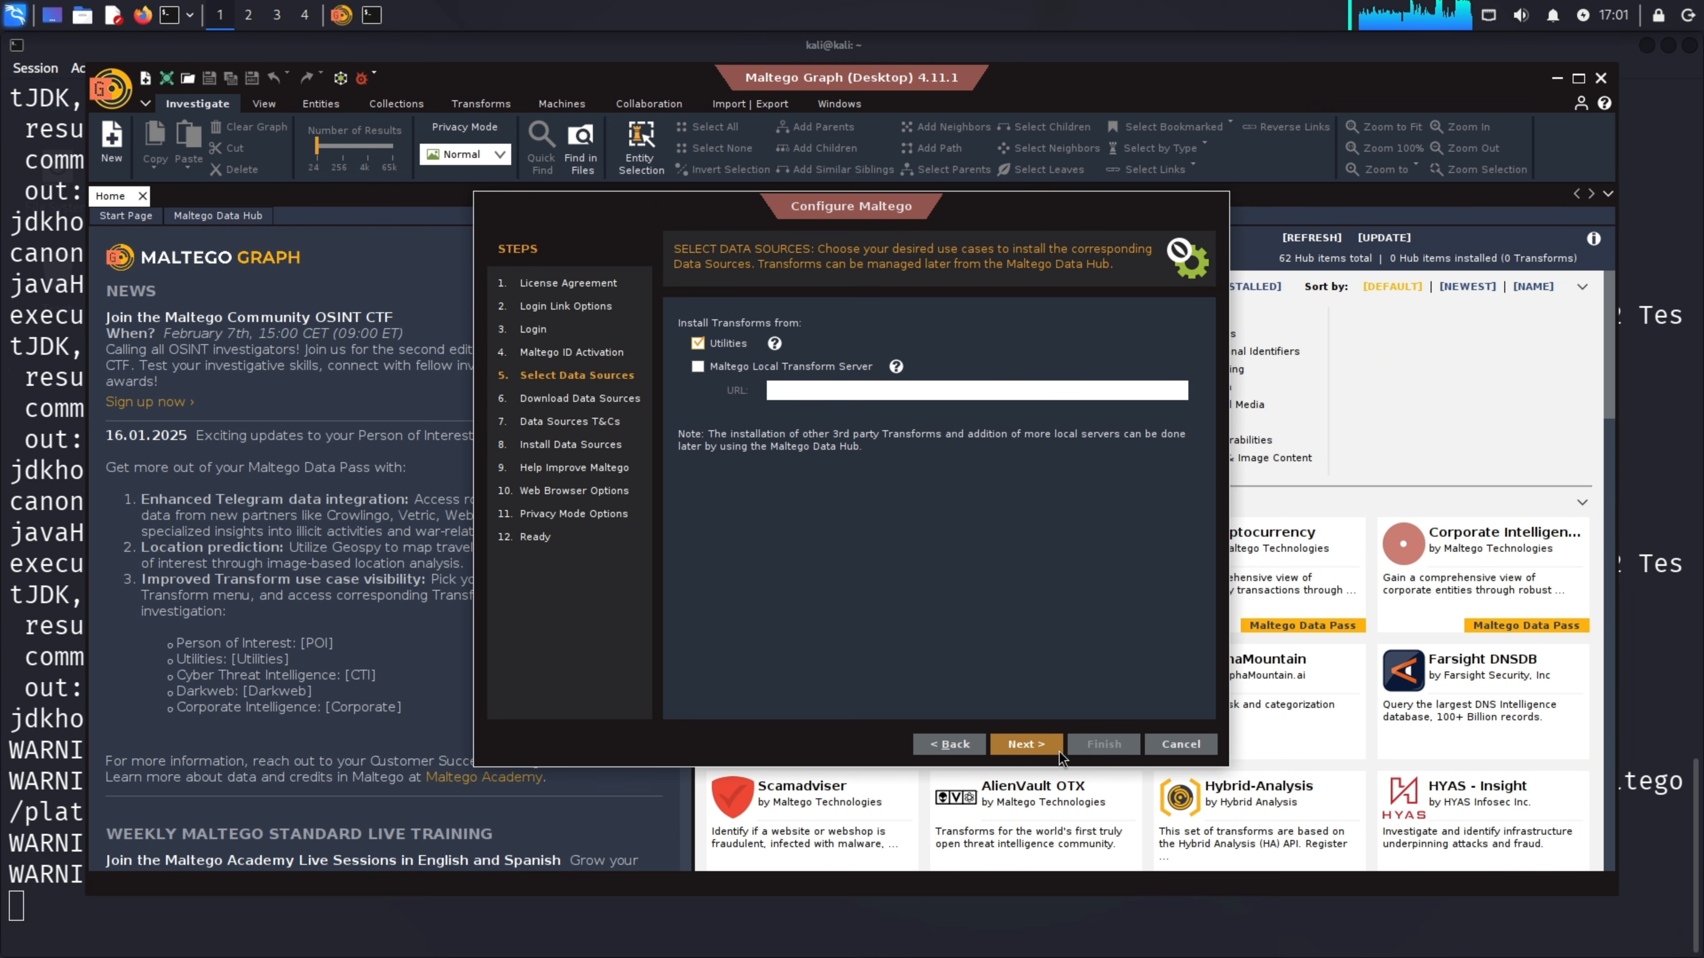
Download the Utilities data source, accept its terms and conditions, and install it
{"action": "left_click", "coordinate": [1059, 753]}
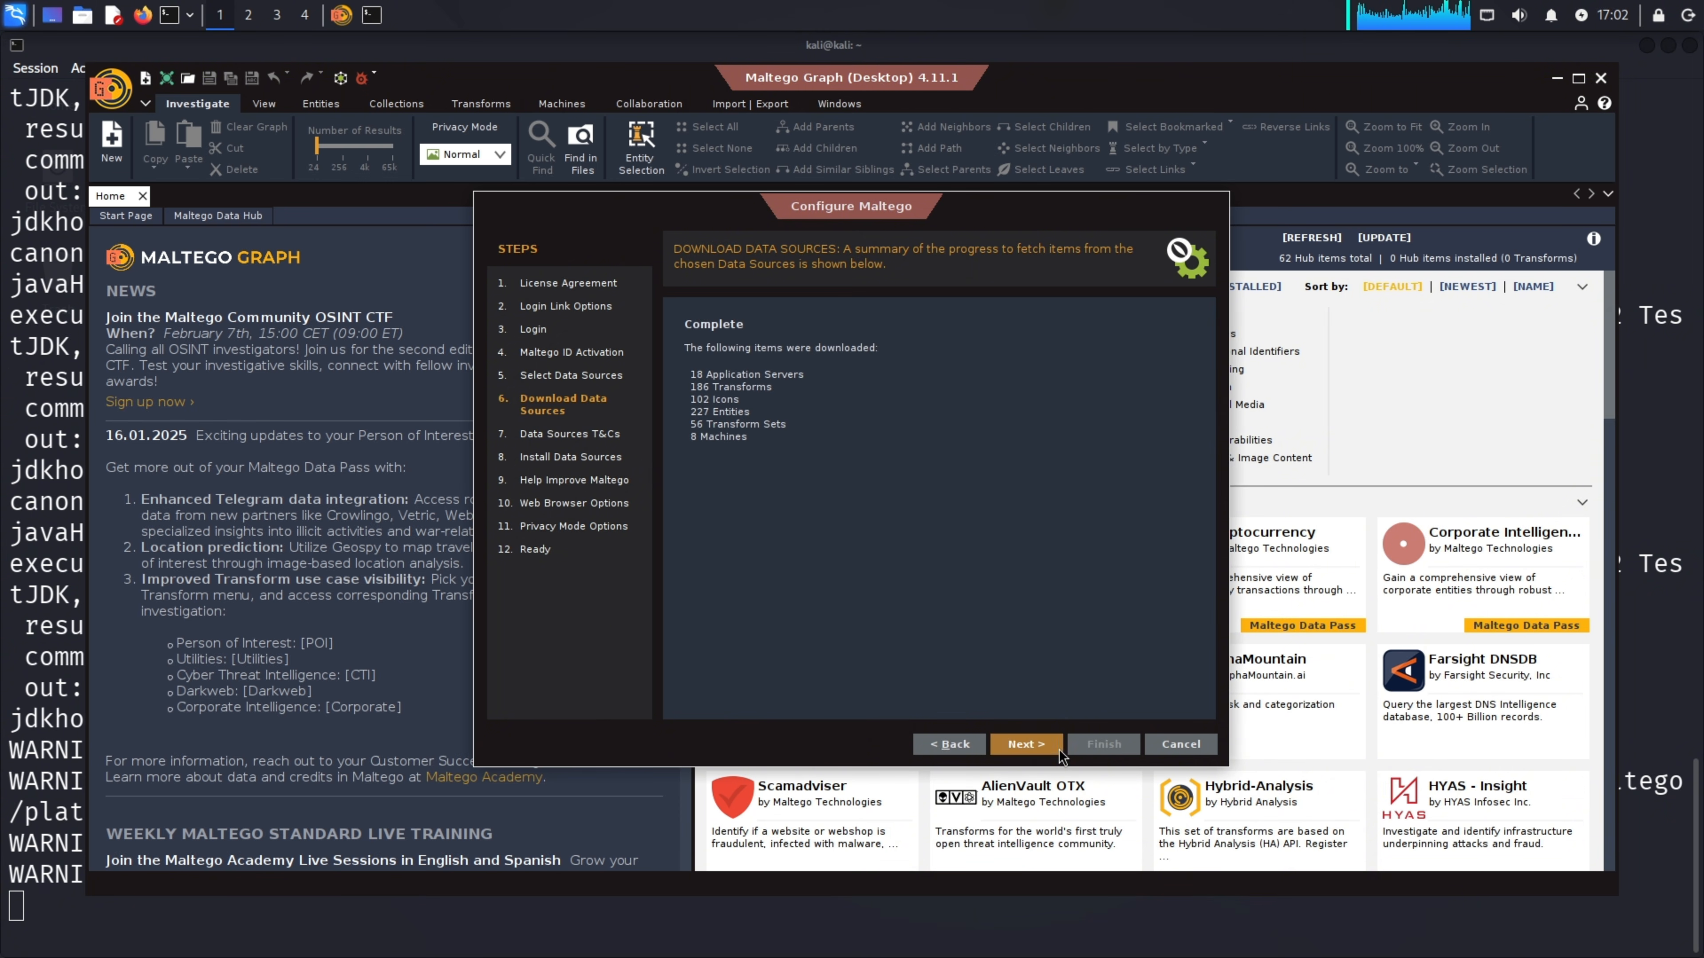
{"action": "left_click", "coordinate": [1059, 753]}
{"action": "left_click", "coordinate": [694, 605]}
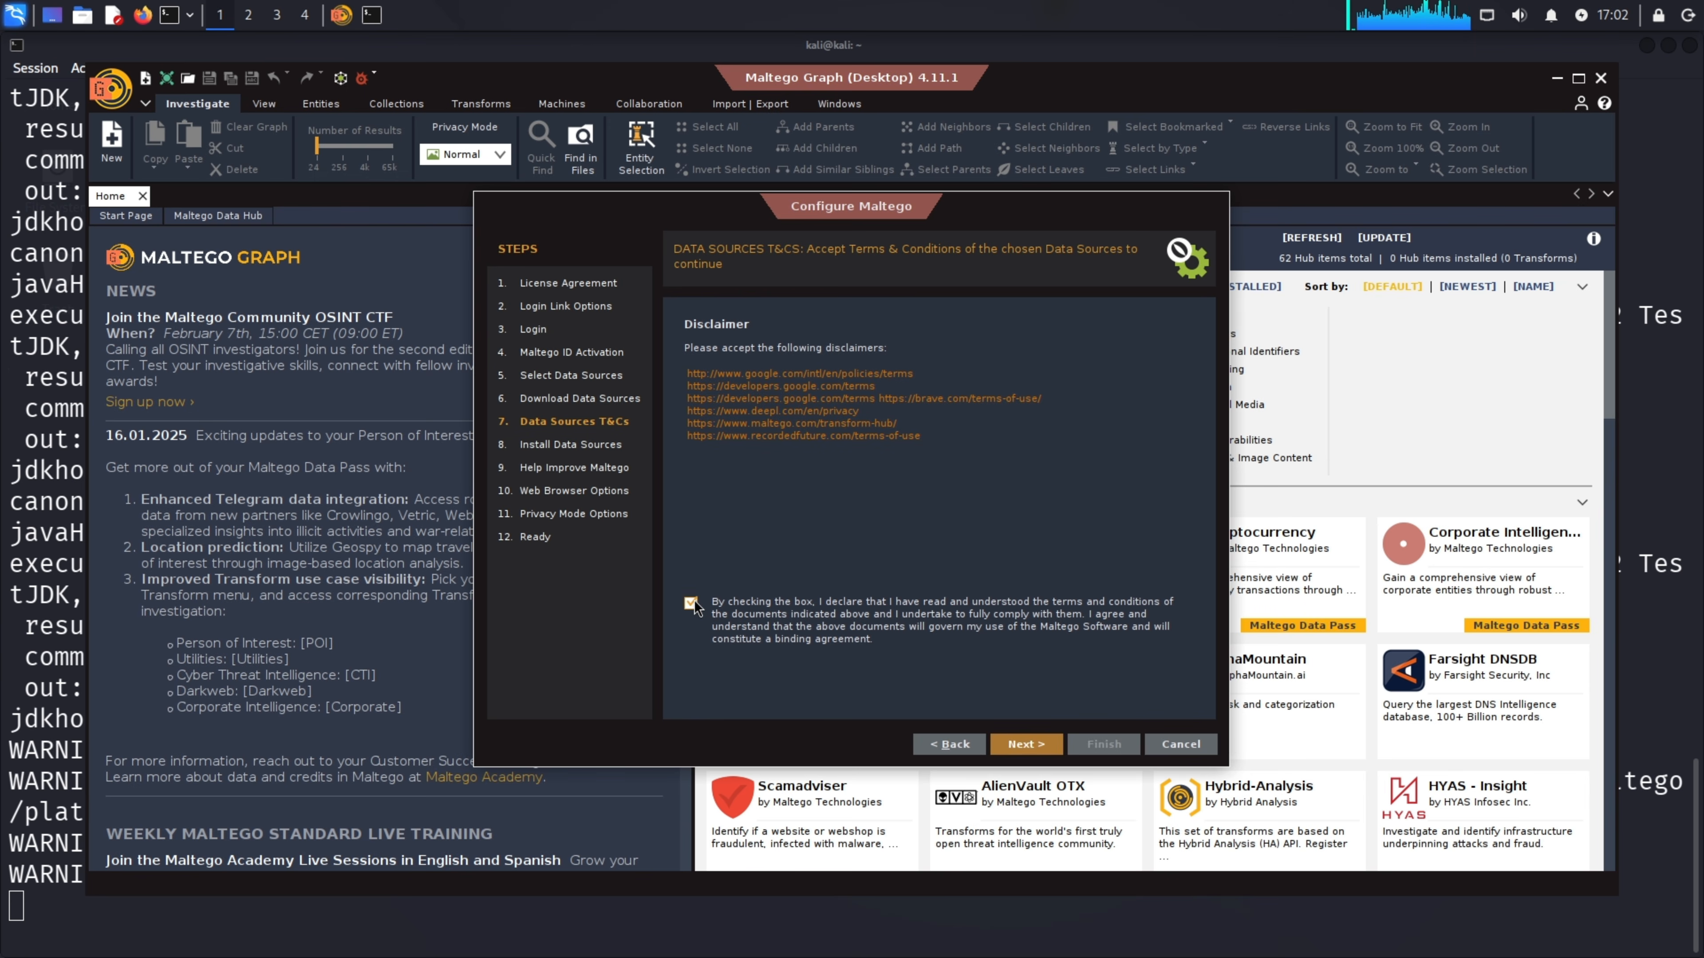
{"action": "left_click", "coordinate": [1042, 749]}
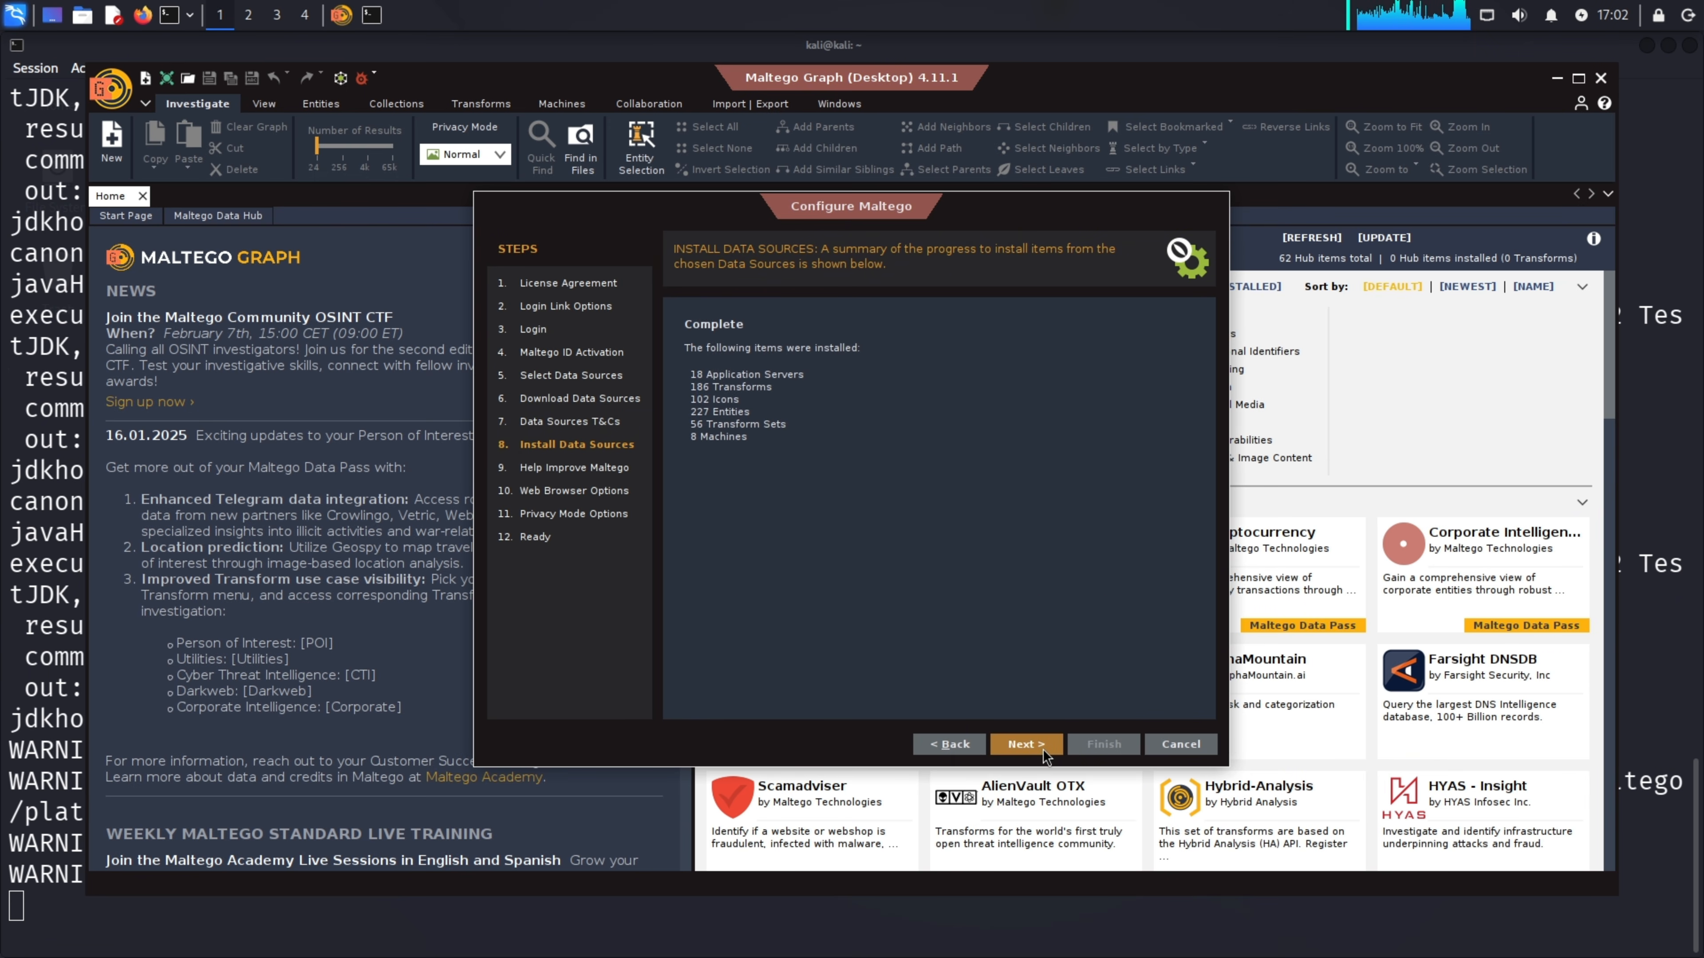
Continue past the Help Improve Maltego page and complete the Web Browser Options for opening external links
{"action": "left_click", "coordinate": [1042, 750]}
{"action": "left_click", "coordinate": [1042, 750]}
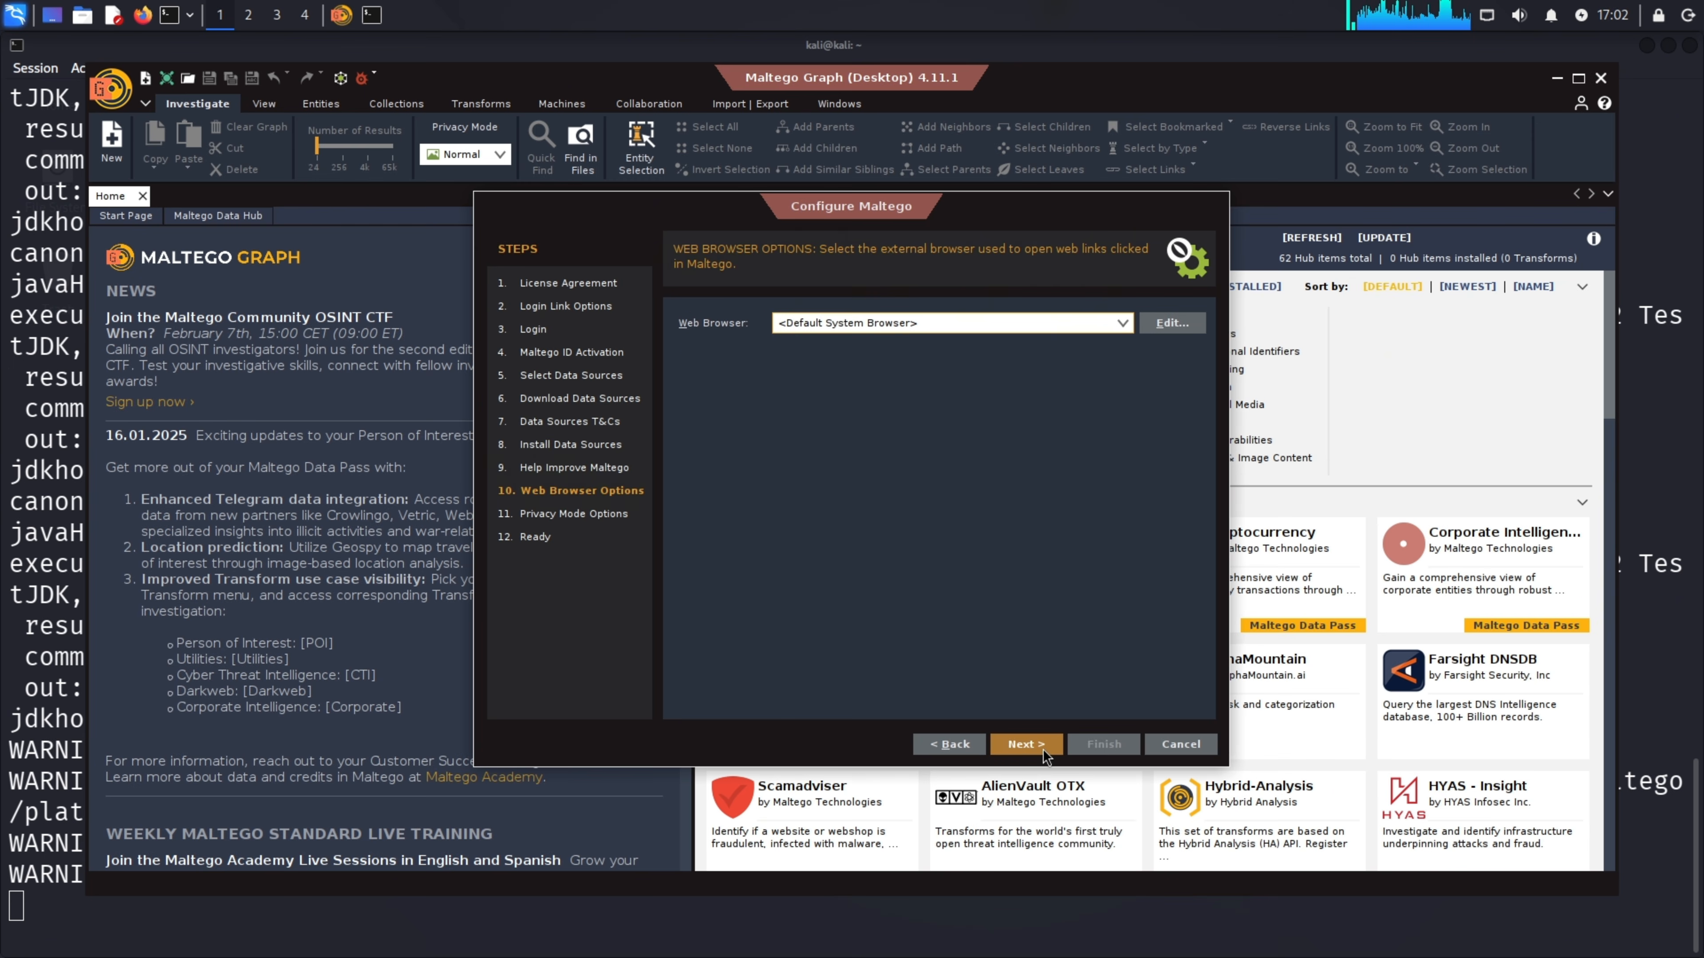
{"action": "left_click", "coordinate": [1120, 329]}
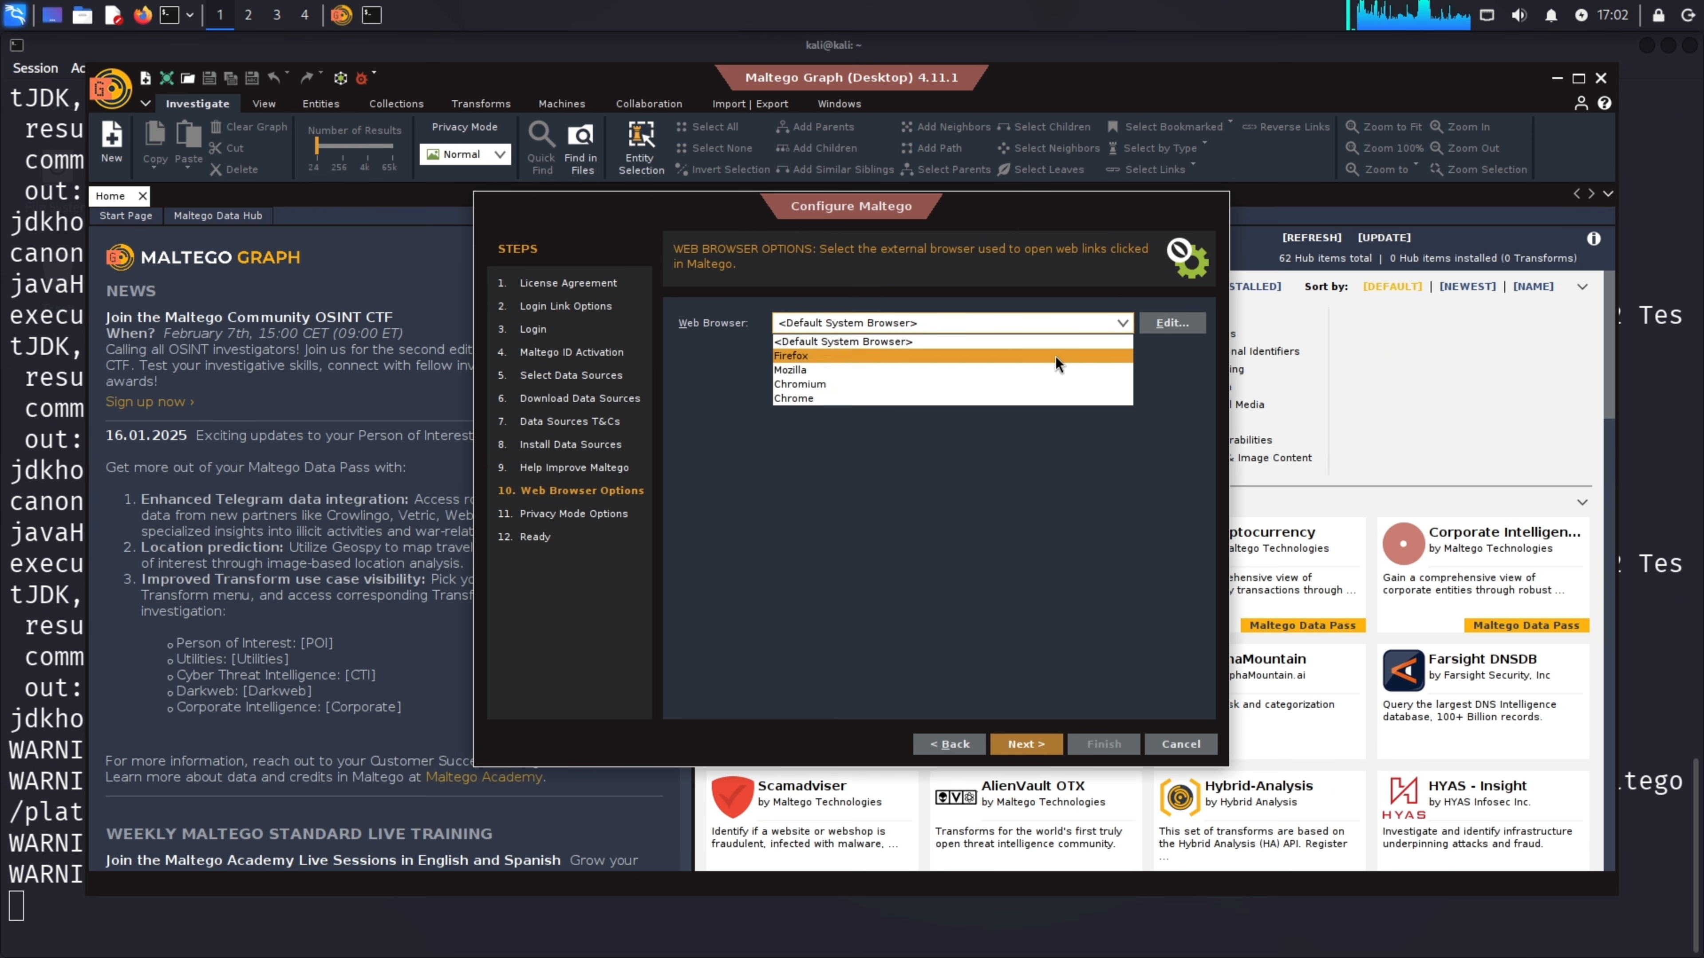
{"action": "left_click", "coordinate": [1050, 411]}
{"action": "left_click", "coordinate": [1045, 744]}
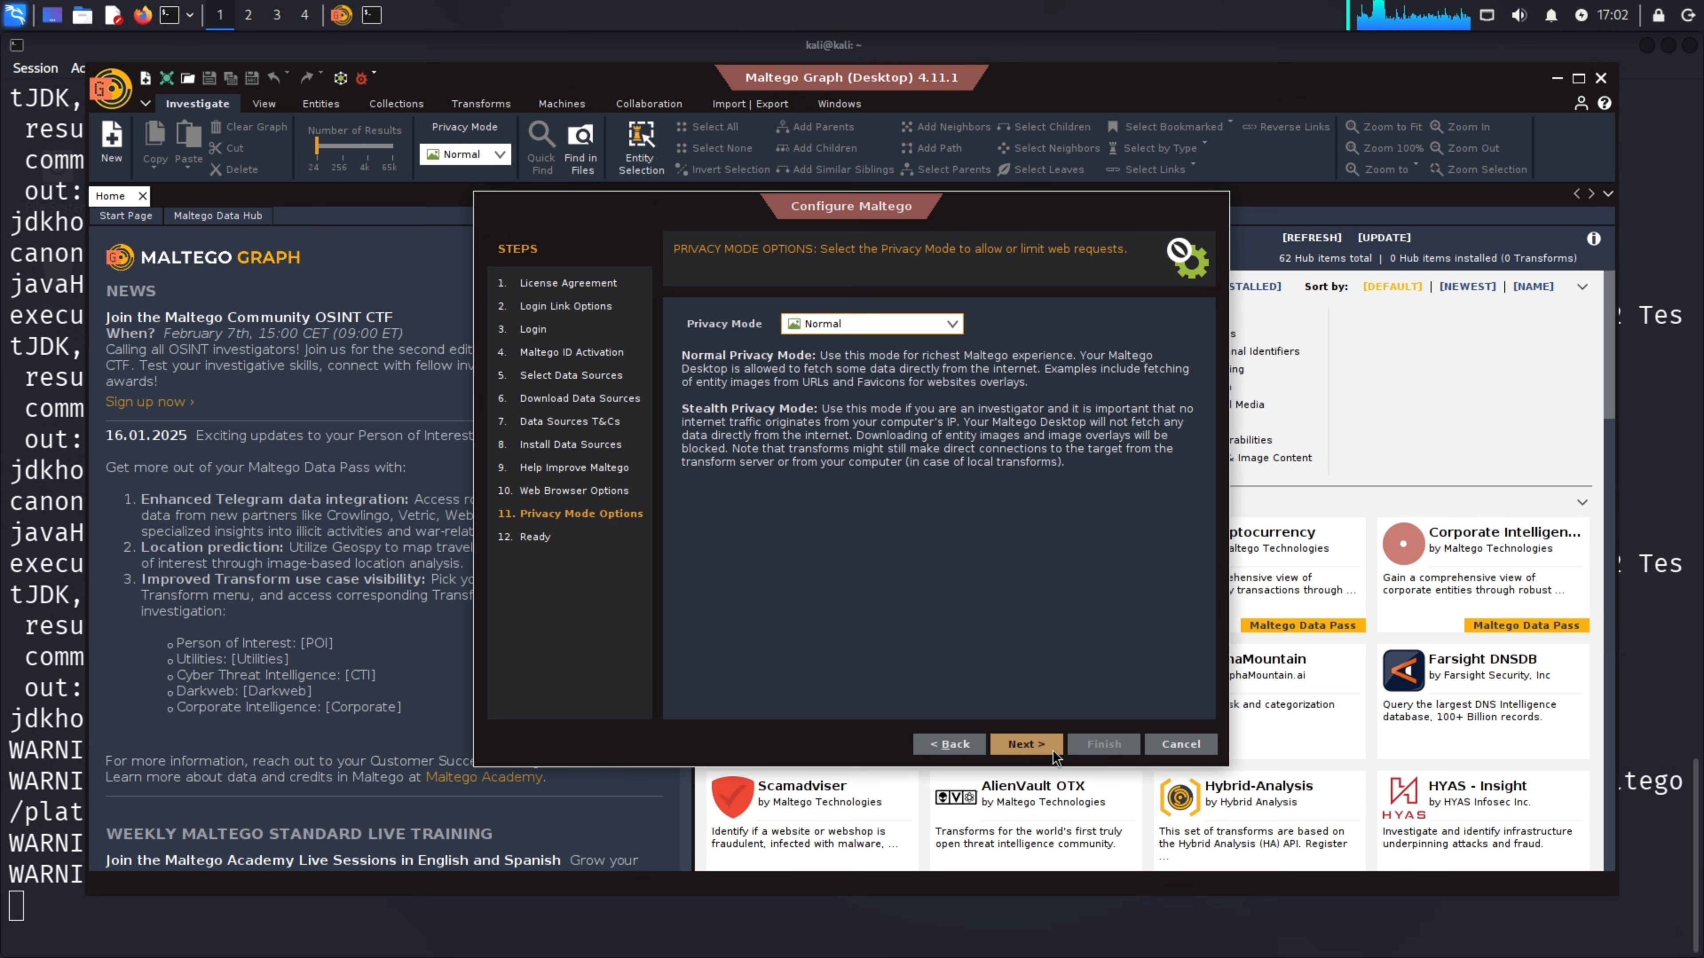
Keep the Normal privacy mode, finish the setup with a blank graph, and acknowledge the privacy policy notice
{"action": "left_click", "coordinate": [1054, 751]}
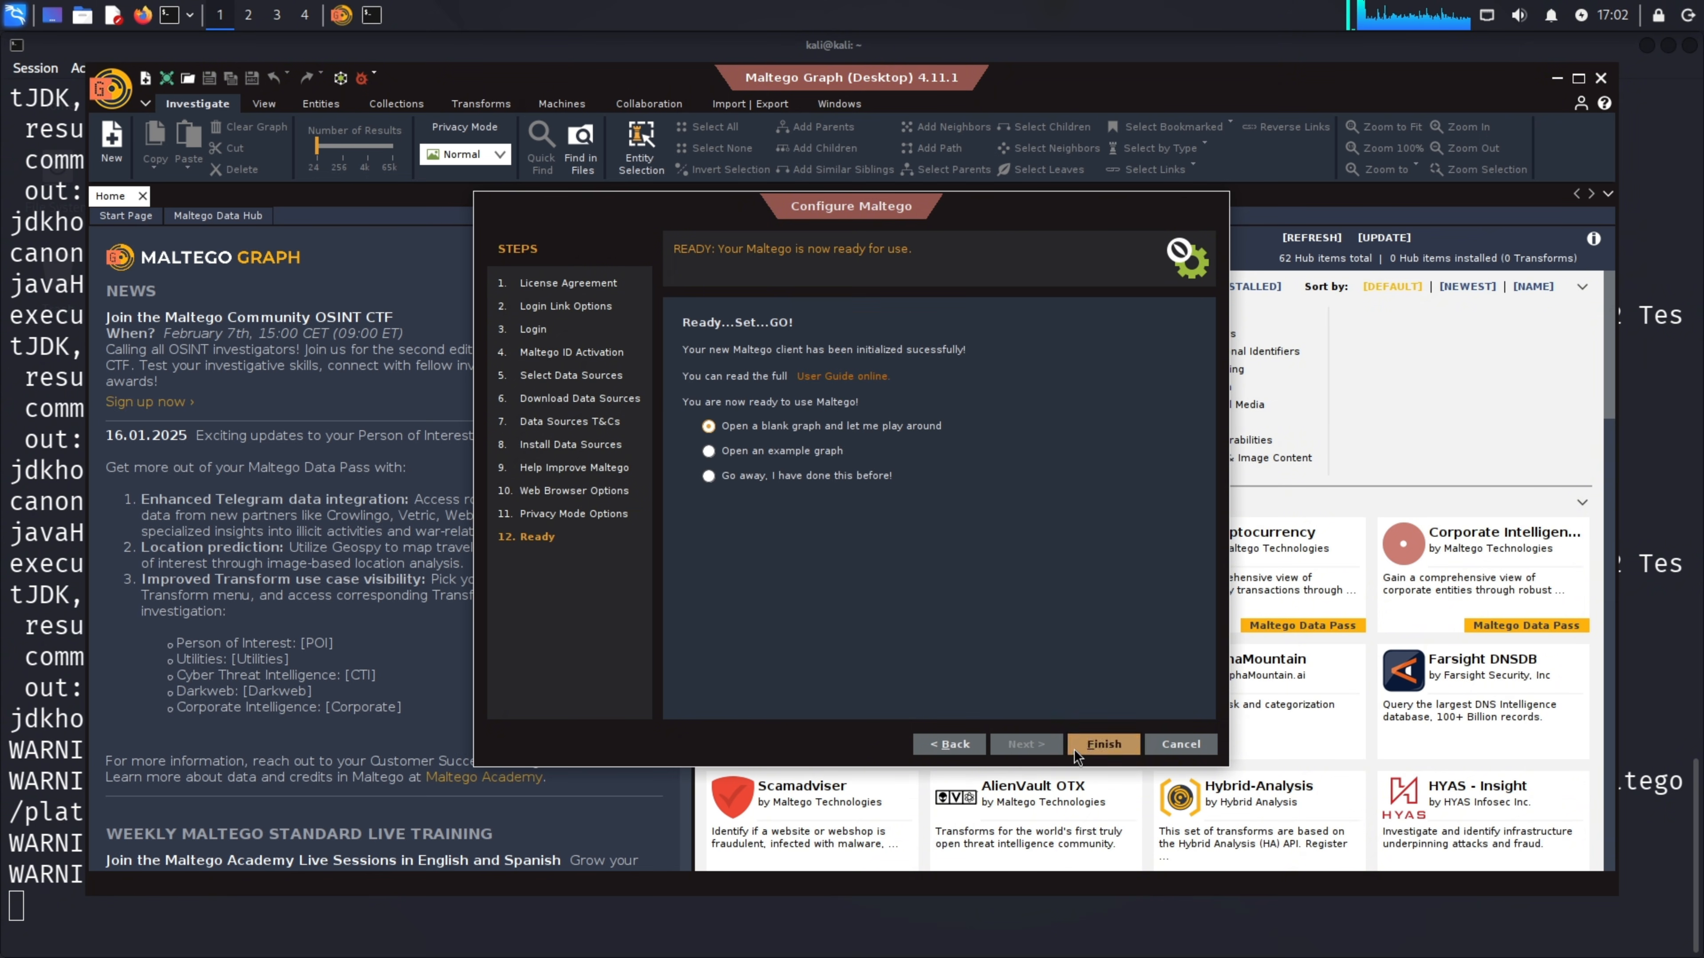
{"action": "left_click", "coordinate": [1073, 750]}
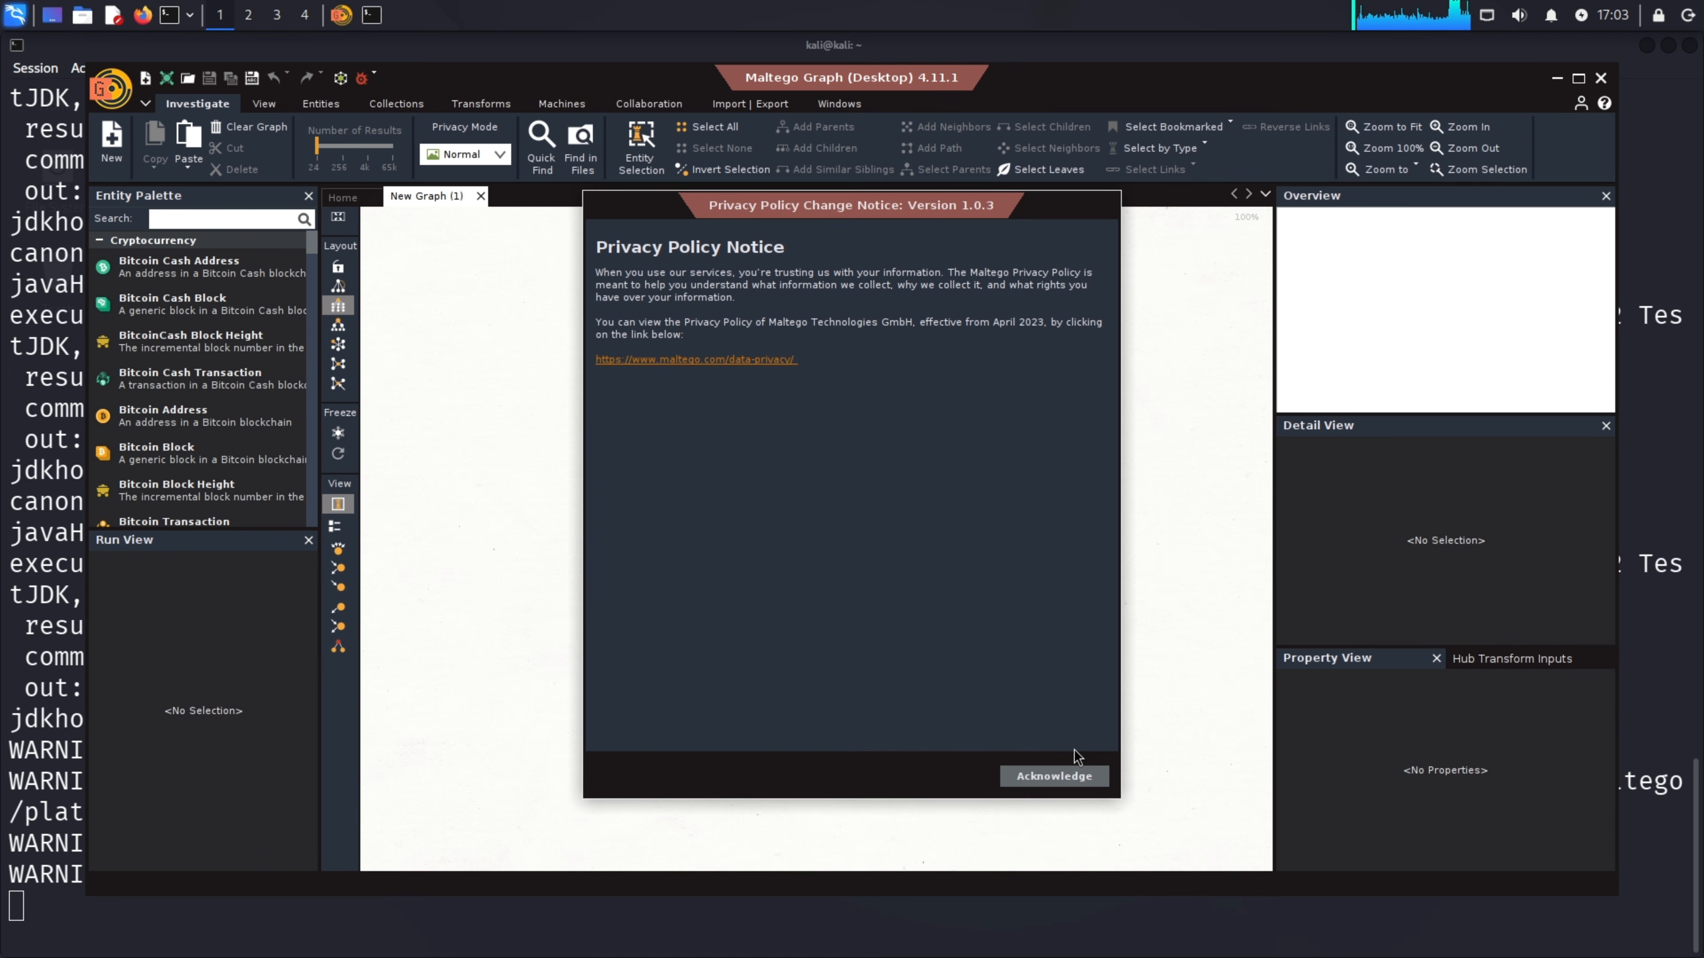
{"action": "left_click", "coordinate": [1095, 775]}
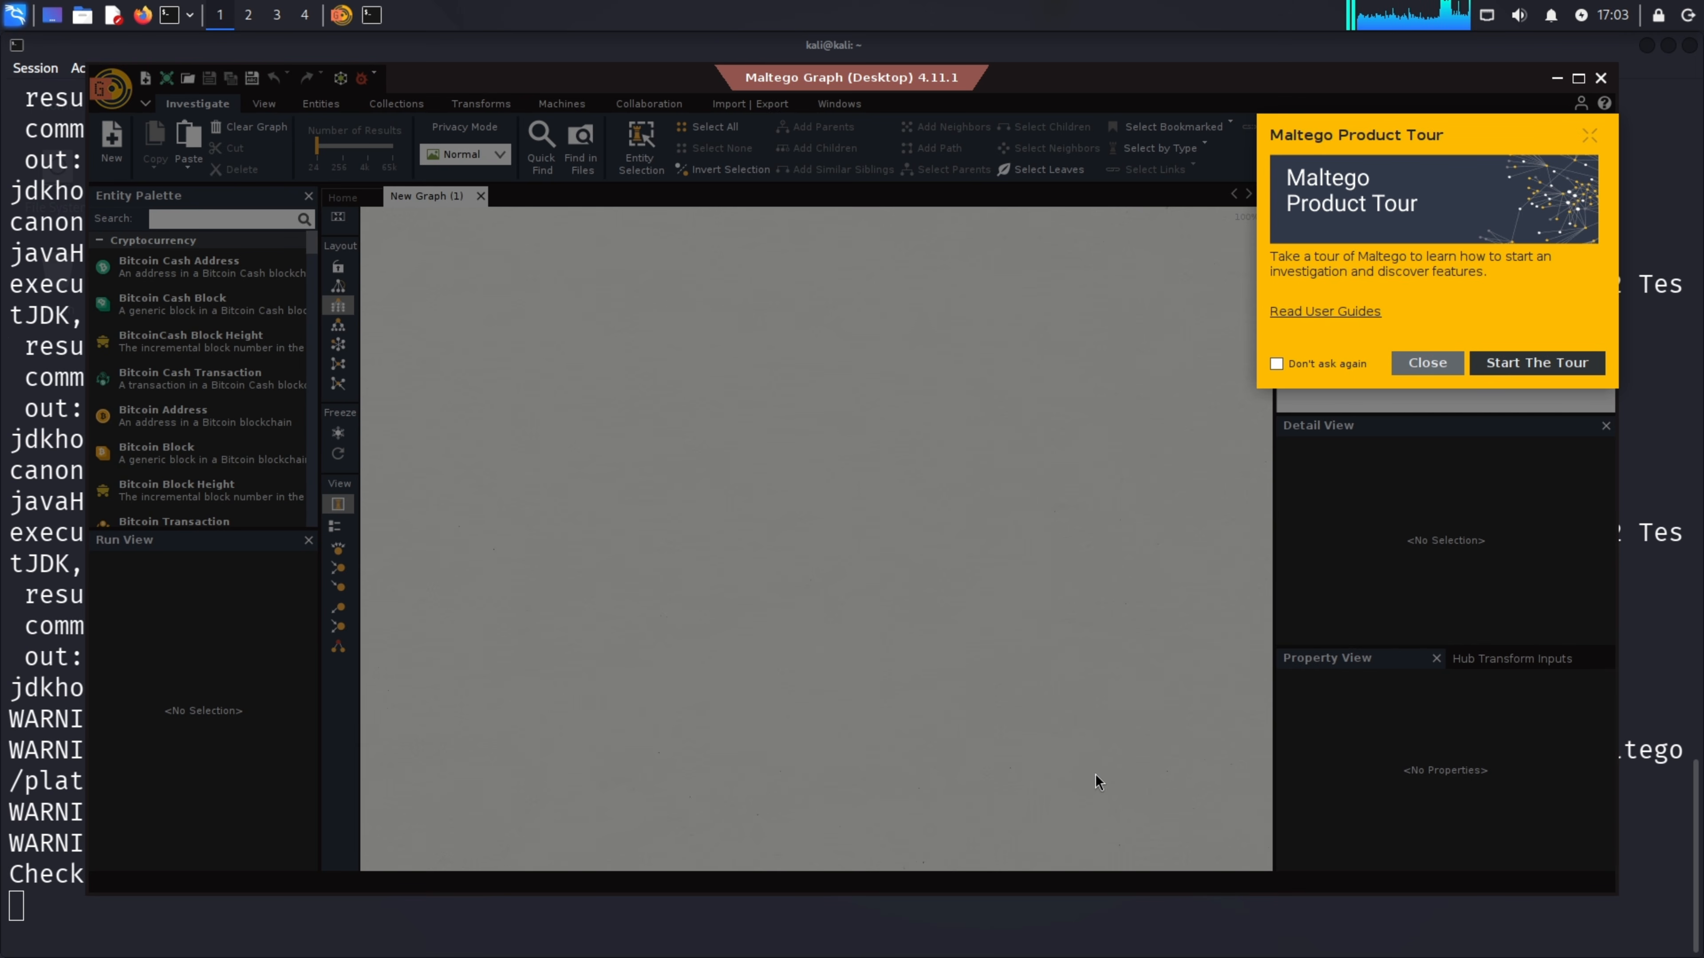
Dismiss the Maltego Product Tour with Don't ask again enabled, and maximize the Maltego window
{"action": "left_click", "coordinate": [1298, 368]}
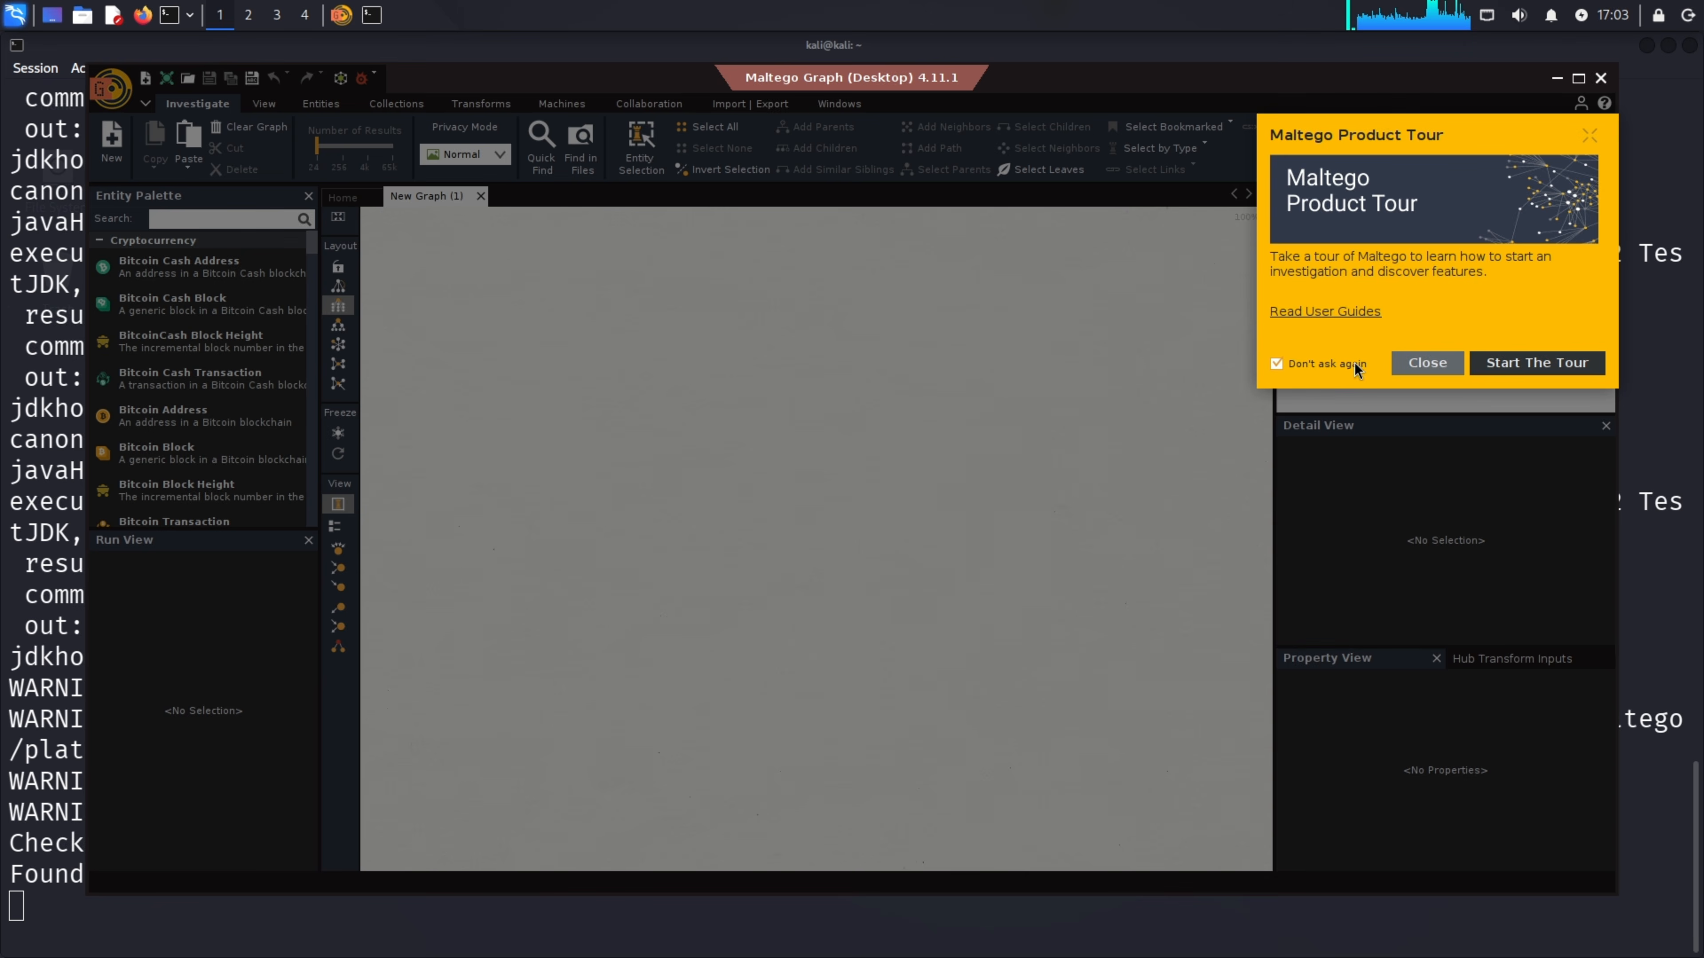
{"action": "left_click", "coordinate": [1419, 362]}
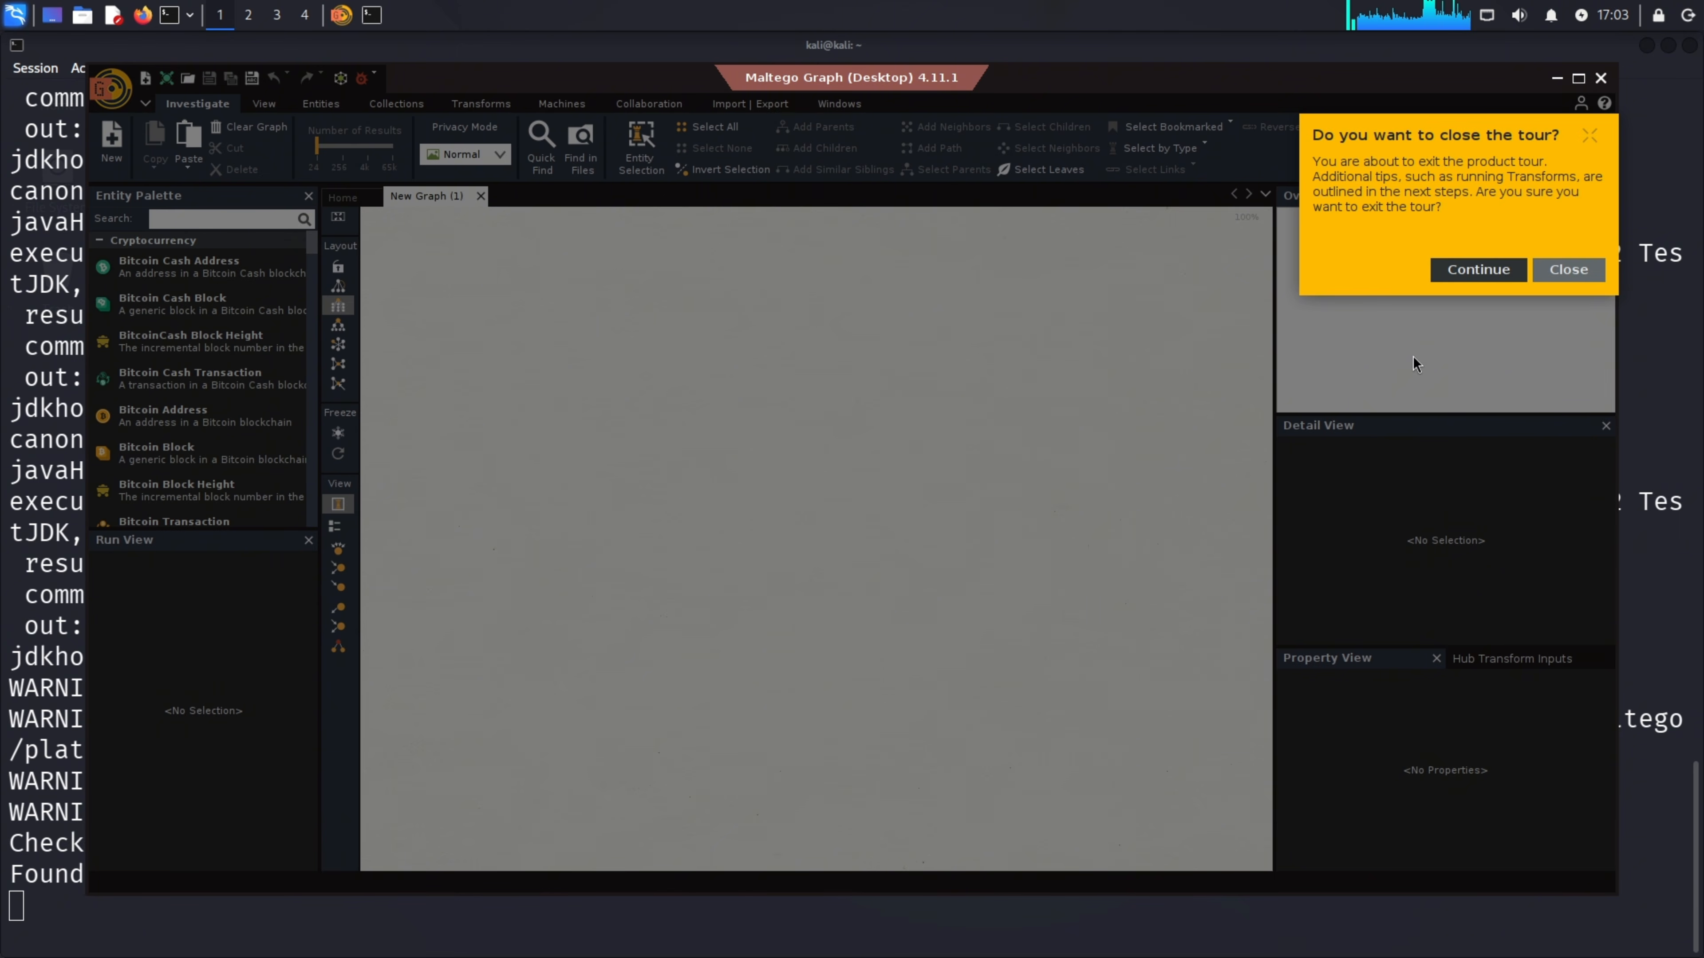
{"action": "left_click", "coordinate": [1569, 270]}
{"action": "left_click", "coordinate": [1578, 78]}
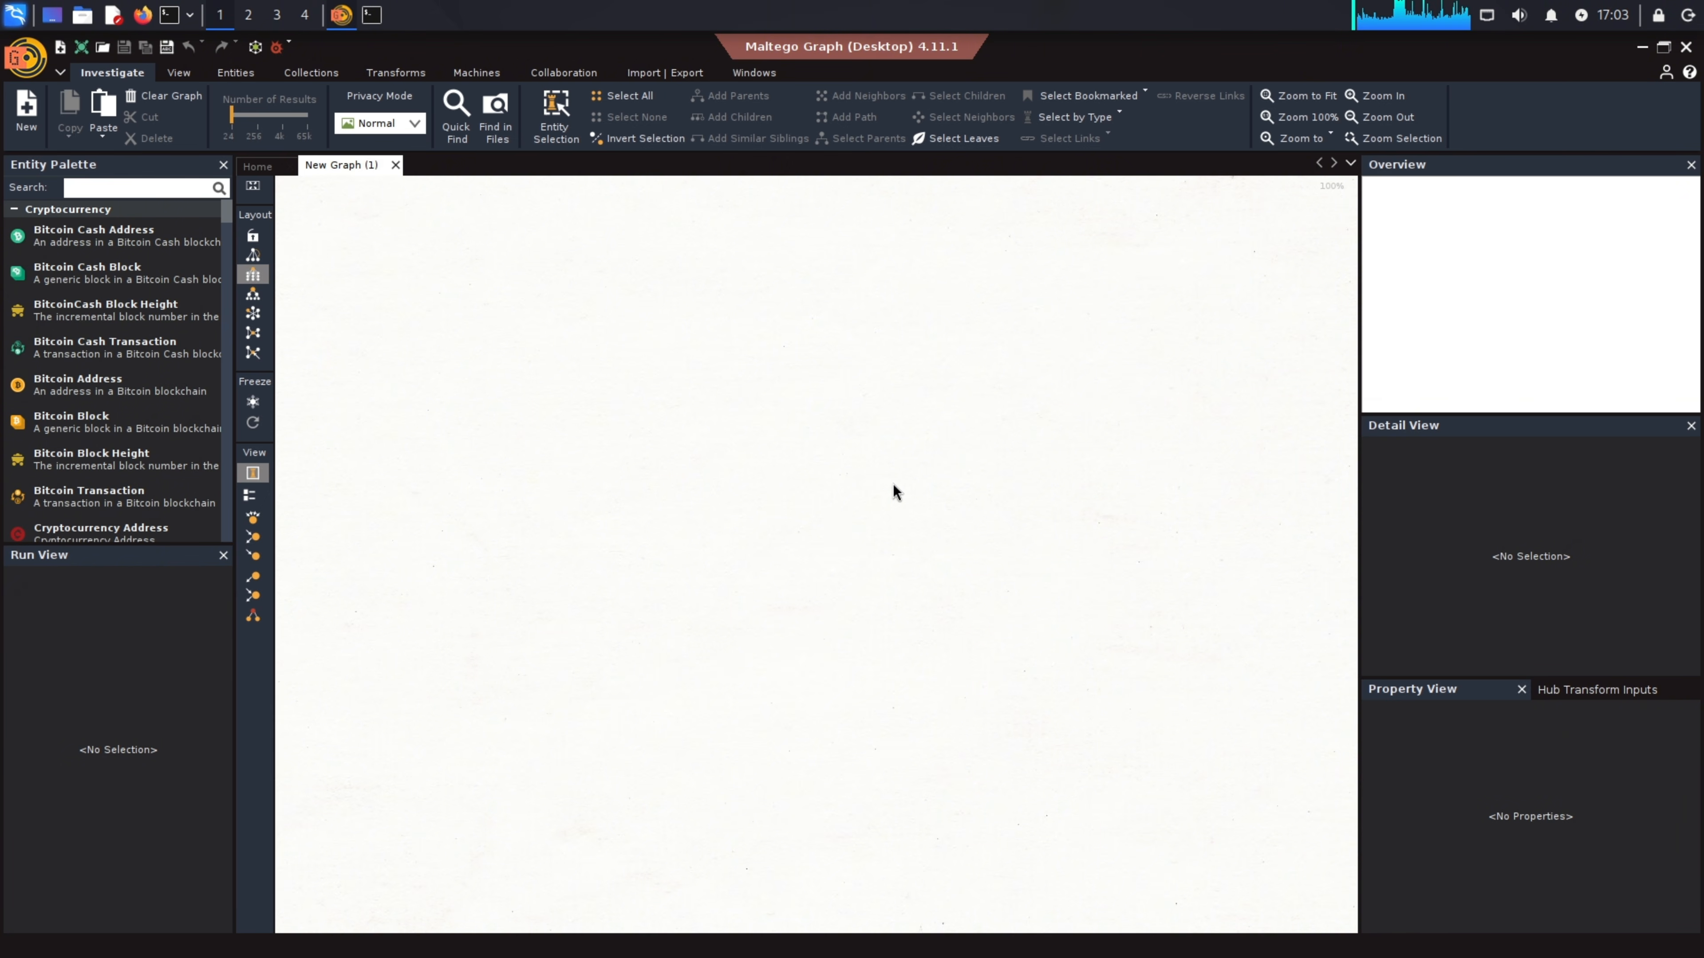
Widen the Entity Palette and collapse all of its entity categories, from Cryptocurrency through Wikimedia
{"action": "left_click_drag", "start_coordinate": [235, 654], "coordinate": [549, 654]}
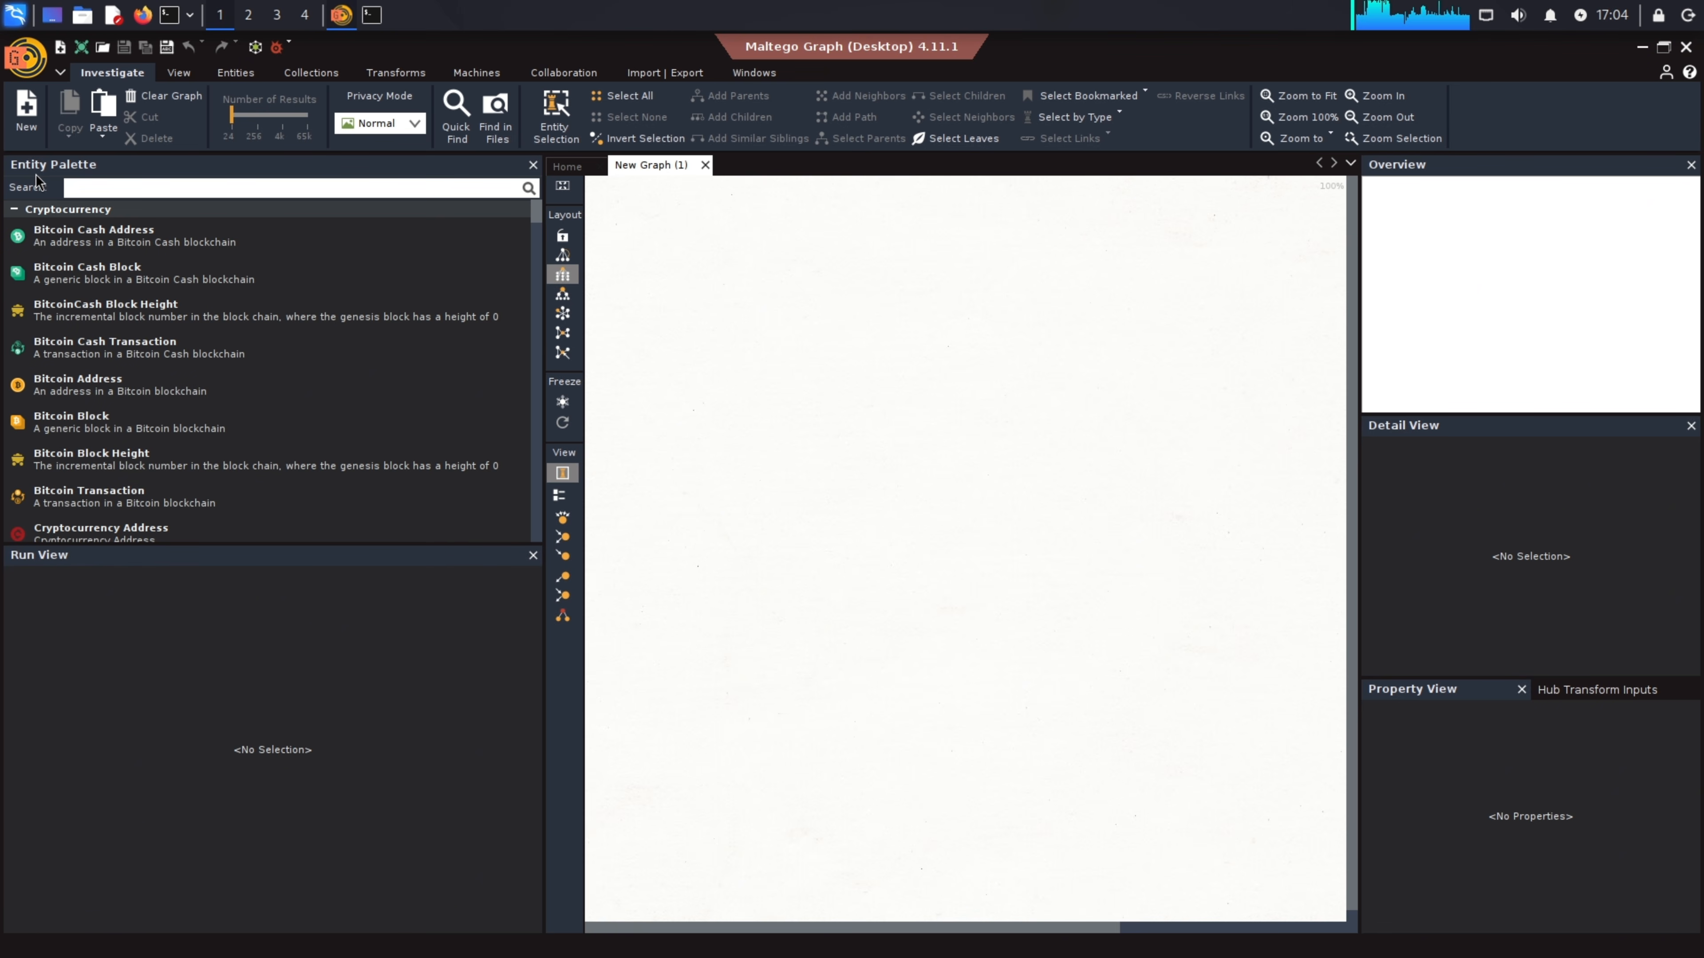
{"action": "left_click", "coordinate": [14, 209]}
{"action": "left_click", "coordinate": [14, 244]}
{"action": "left_click", "coordinate": [14, 261]}
{"action": "left_click", "coordinate": [14, 280]}
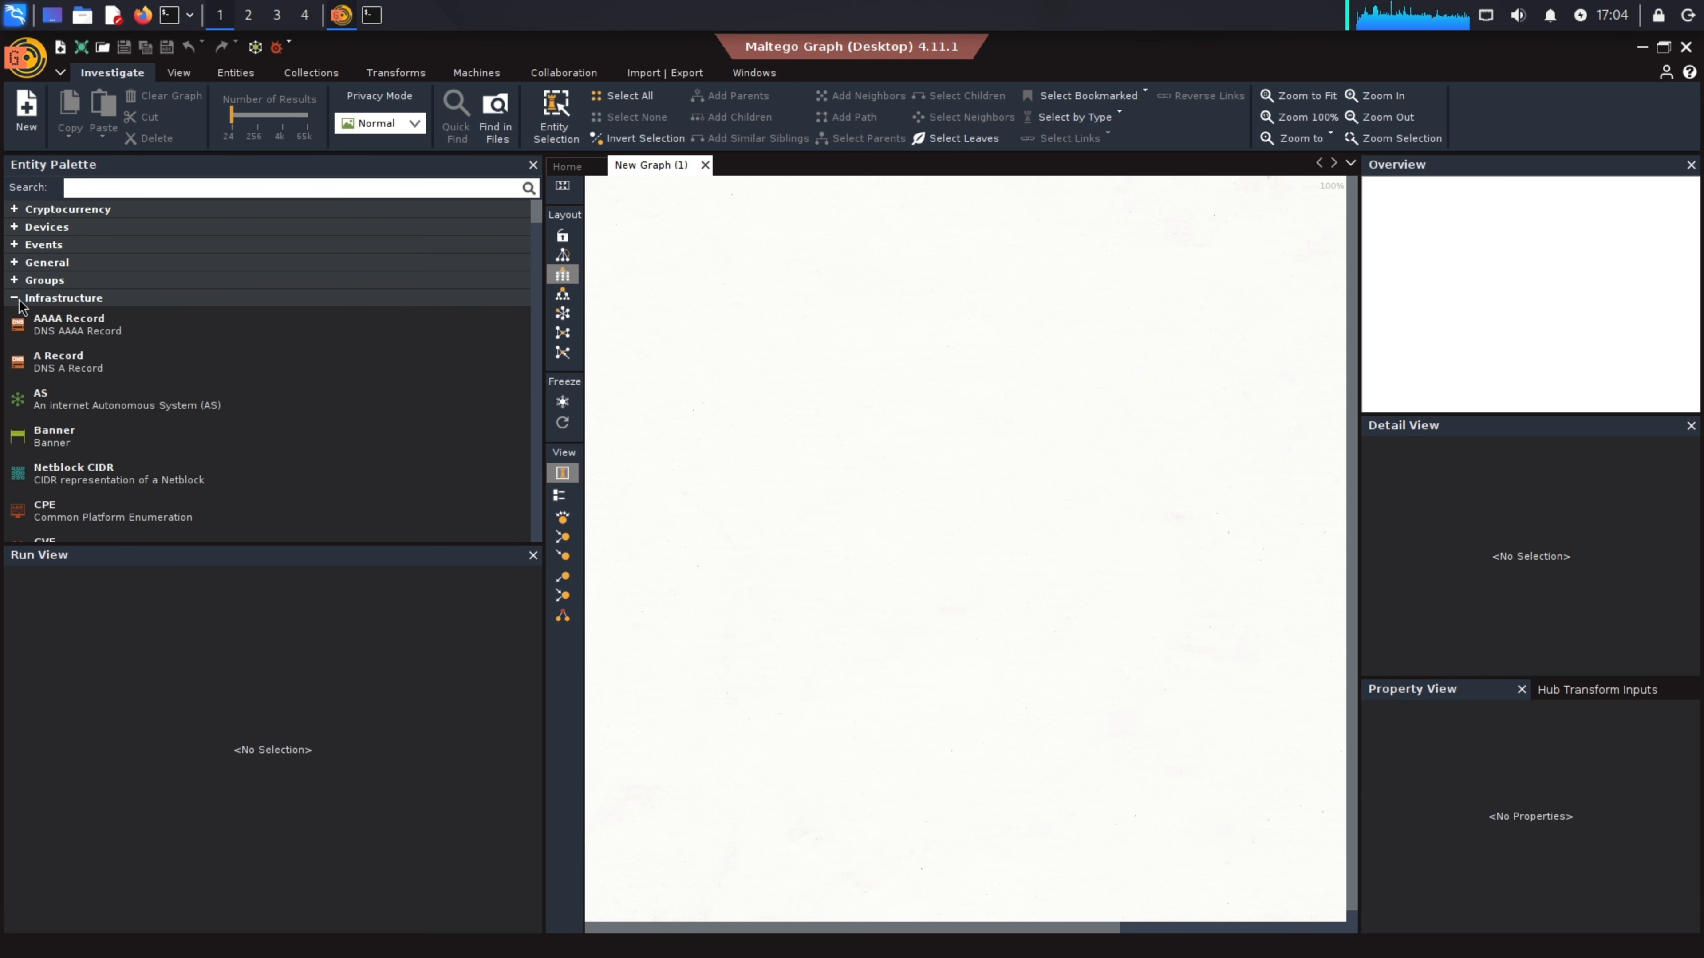
{"action": "left_click", "coordinate": [14, 297]}
{"action": "left_click", "coordinate": [14, 315]}
{"action": "left_click", "coordinate": [14, 333]}
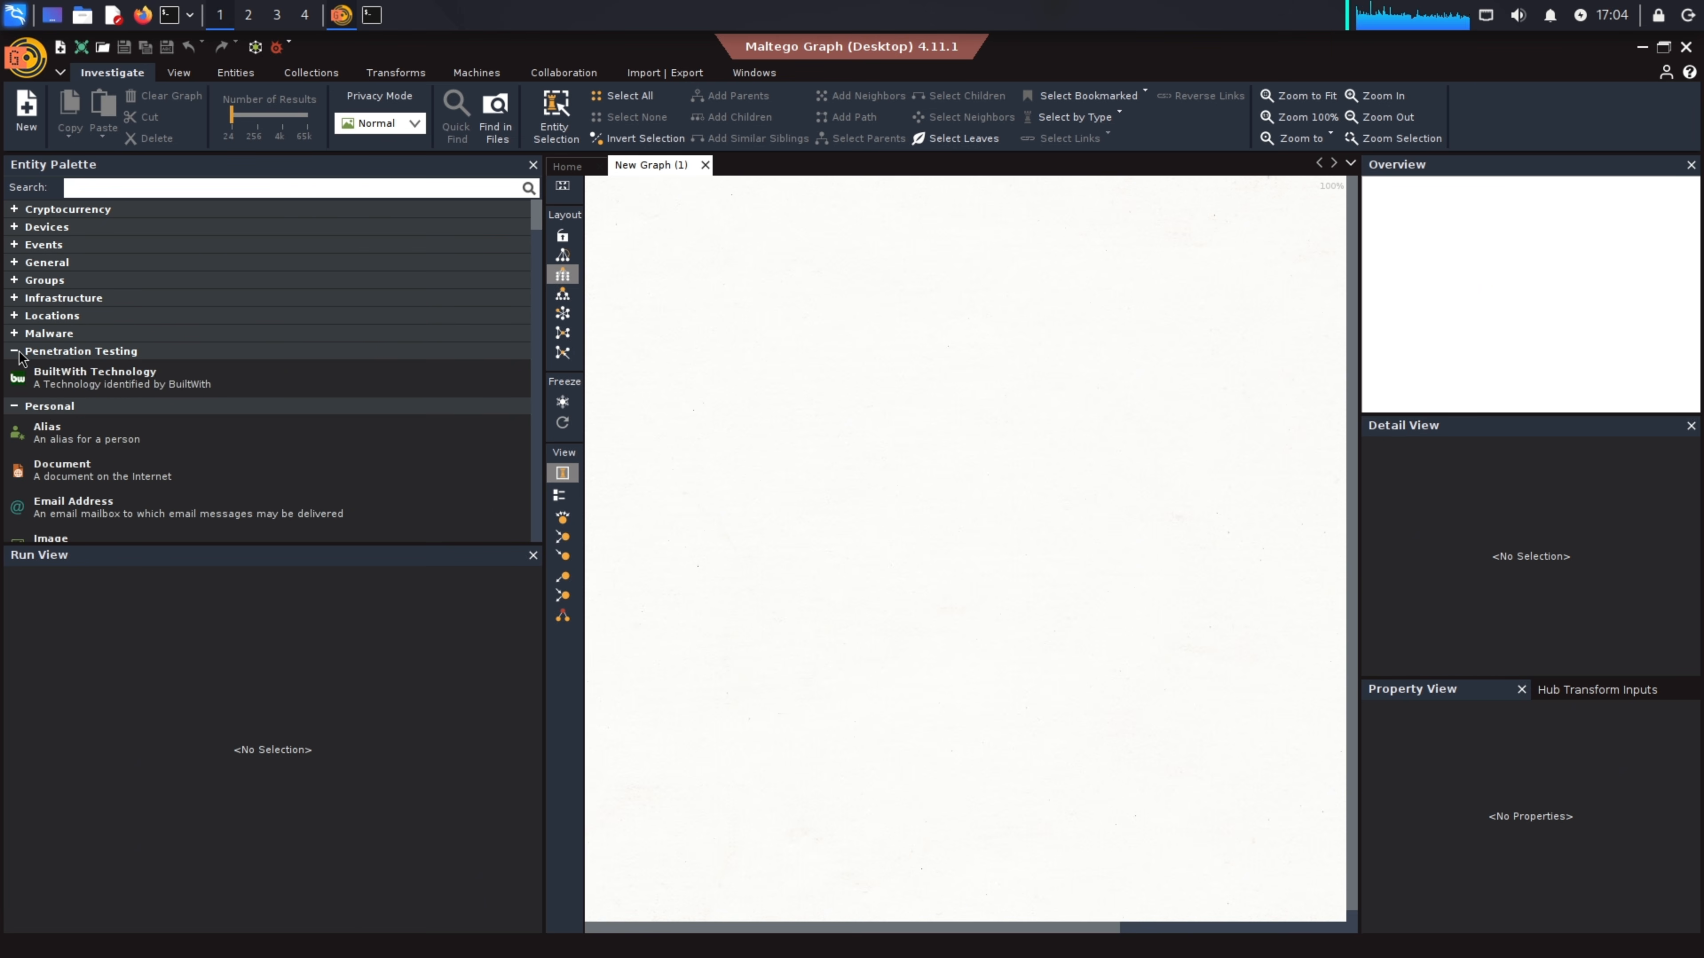
{"action": "left_click", "coordinate": [14, 351]}
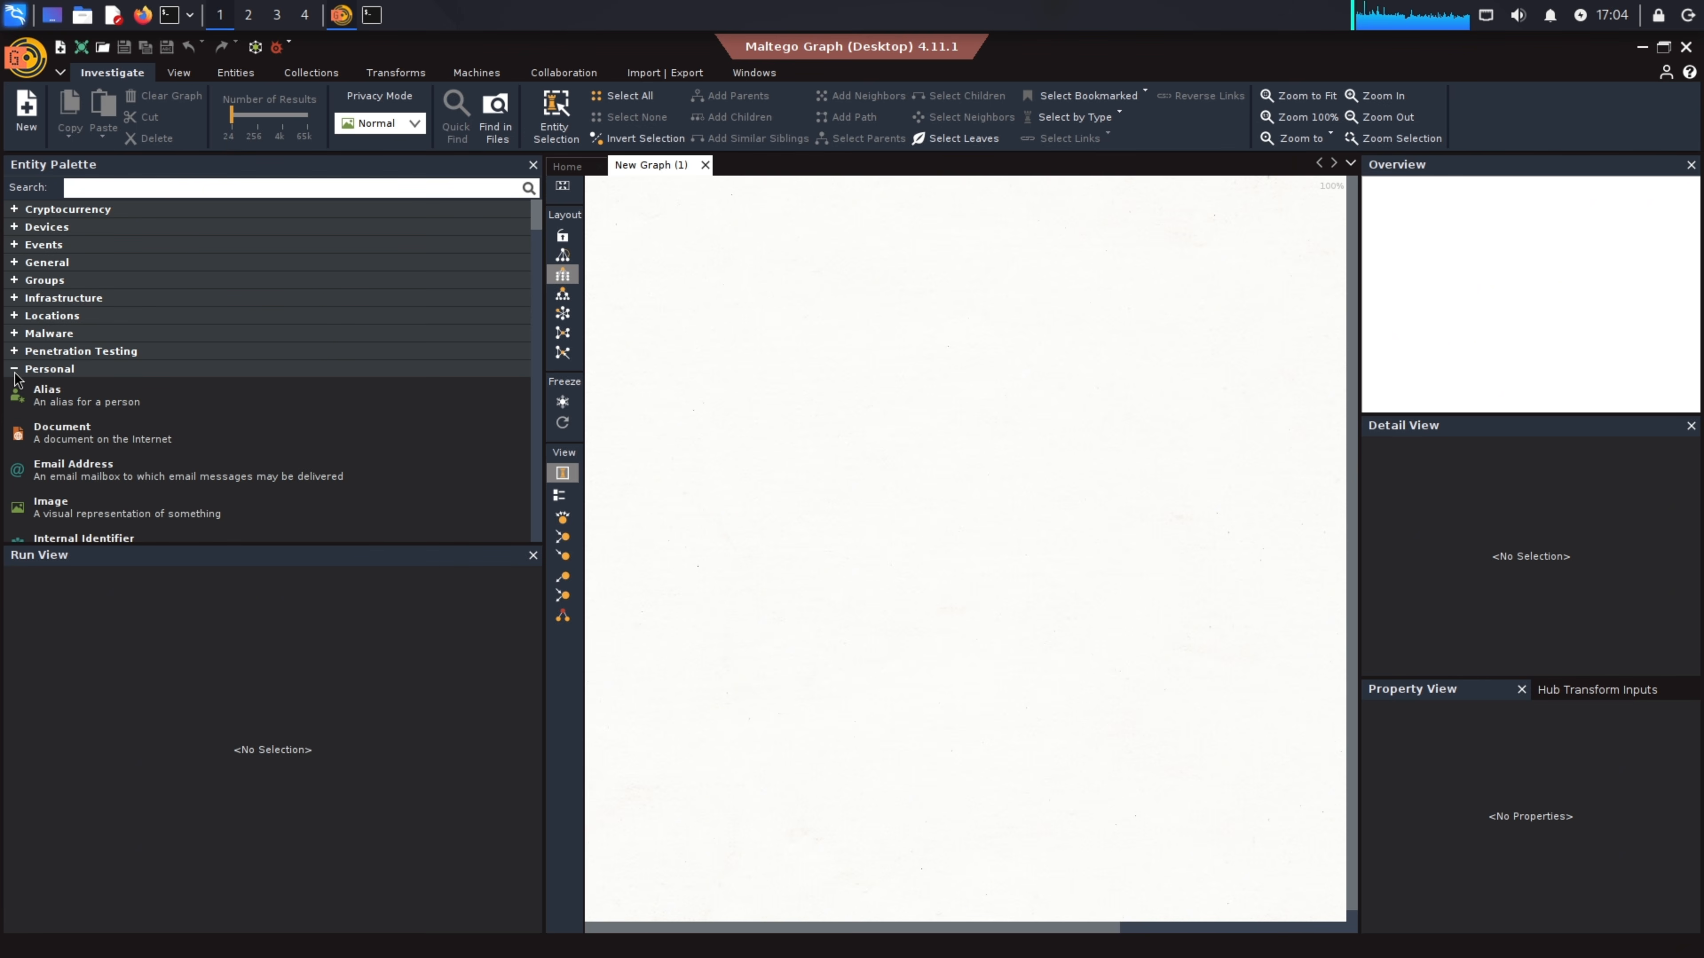
{"action": "left_click", "coordinate": [14, 368]}
{"action": "left_click", "coordinate": [14, 386]}
{"action": "left_click", "coordinate": [14, 404]}
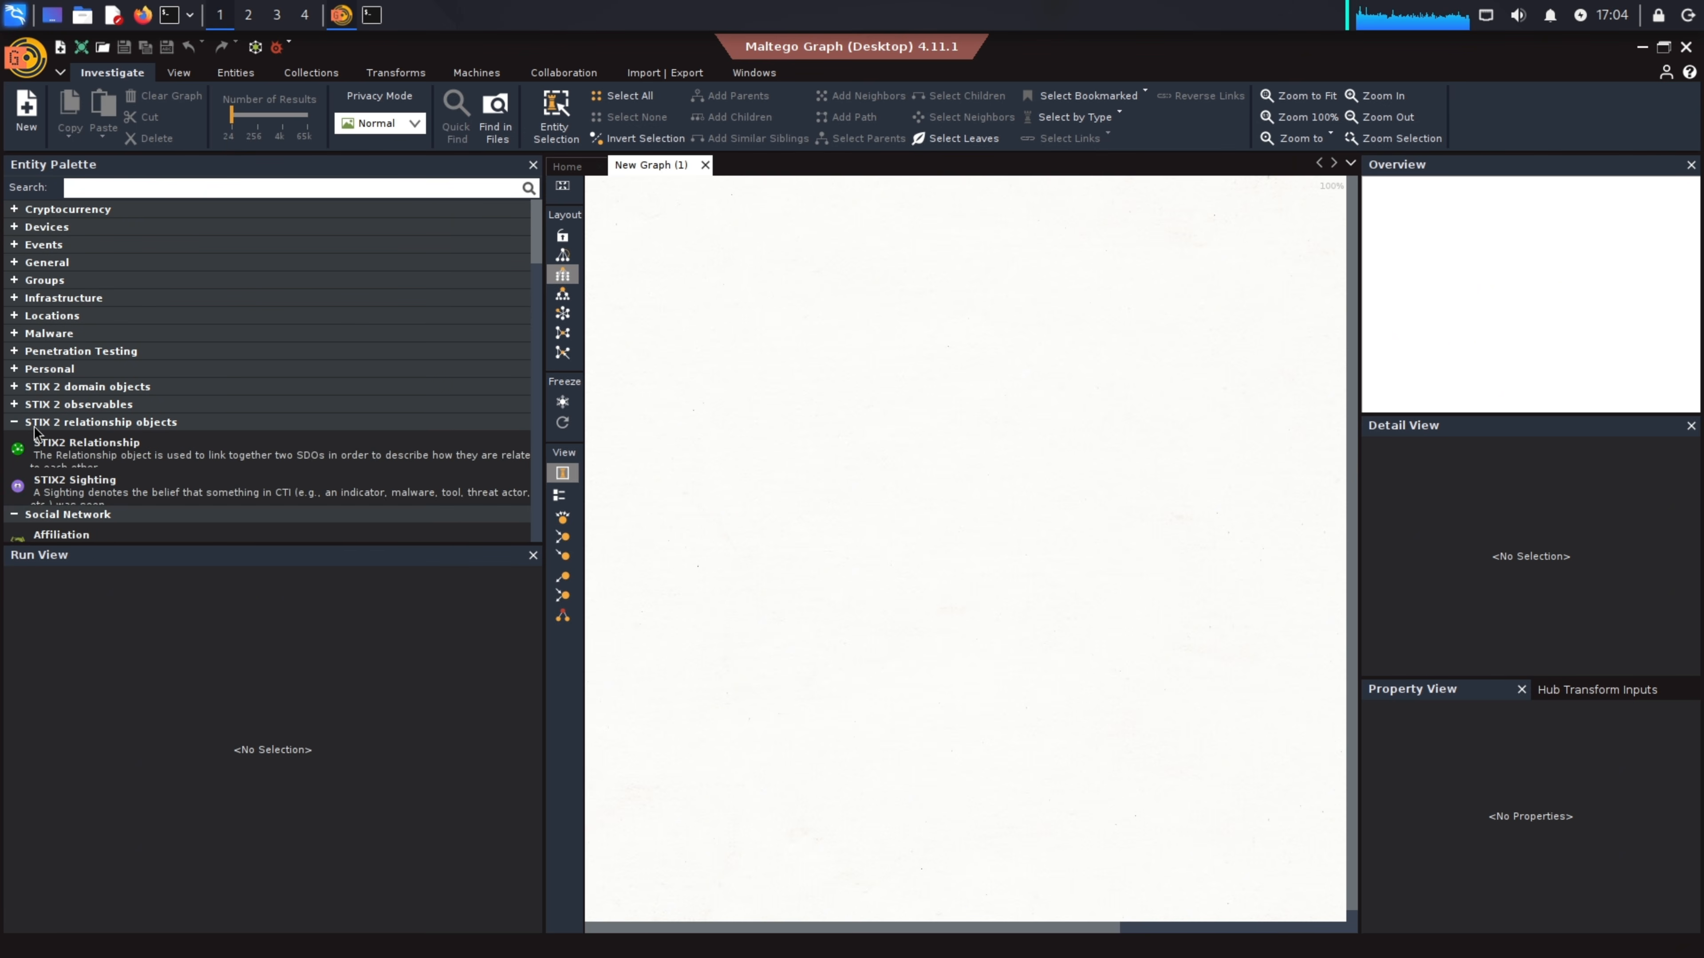
{"action": "left_click", "coordinate": [15, 421]}
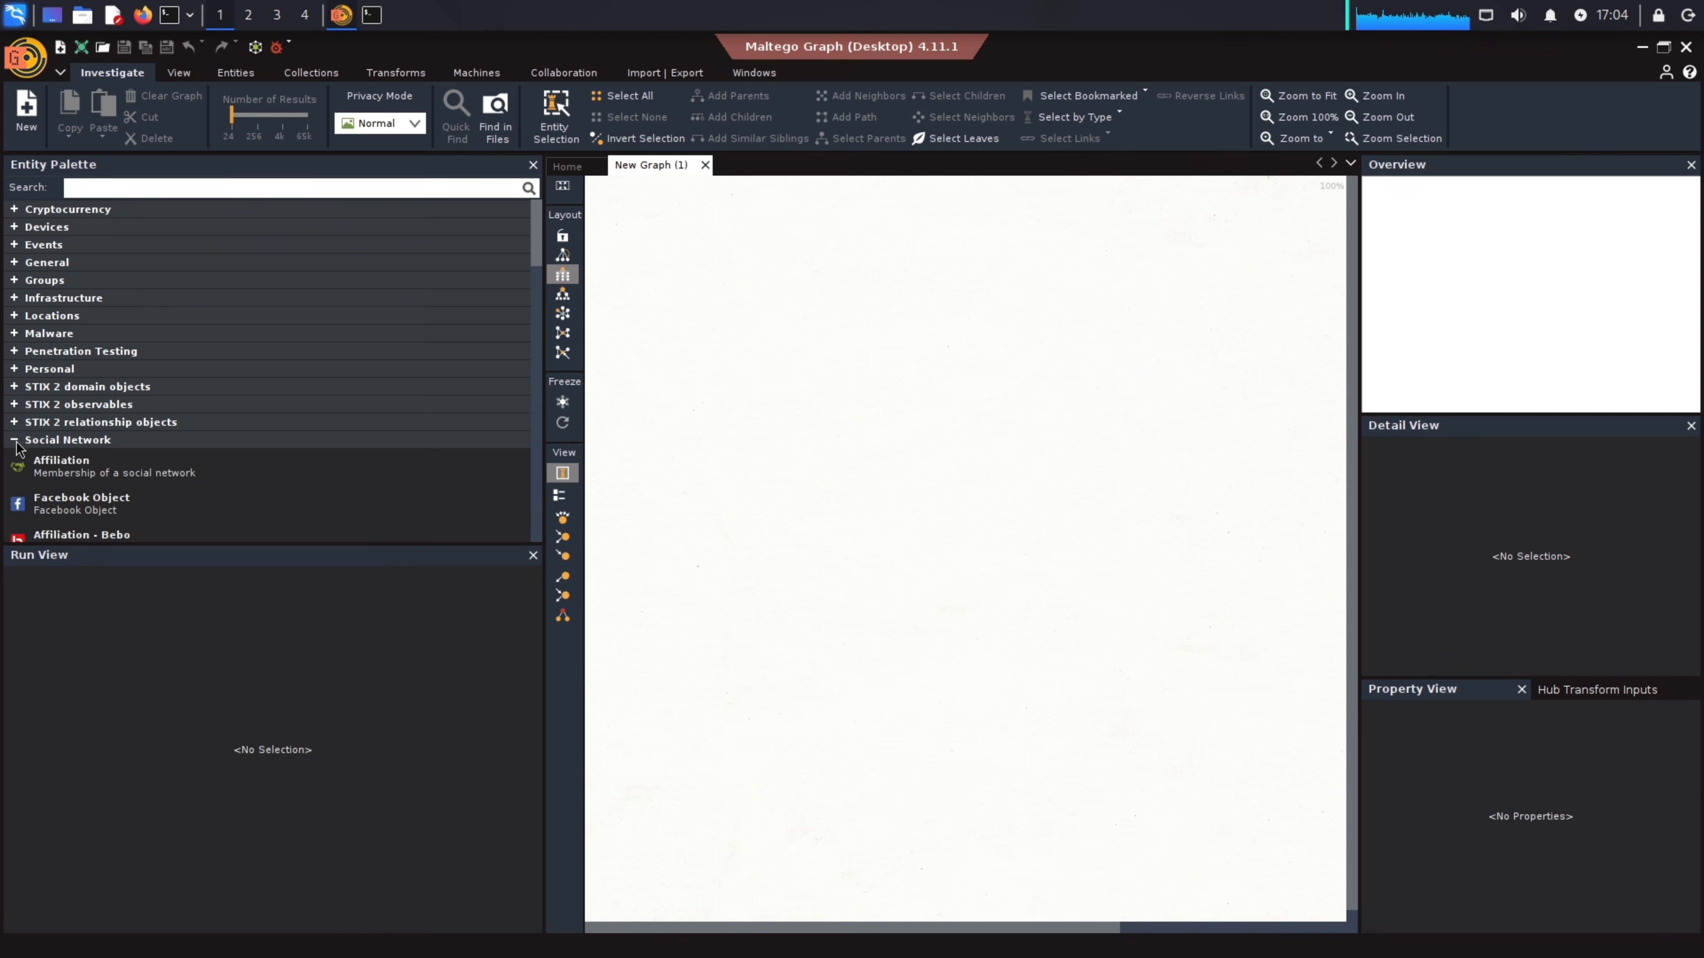
{"action": "left_click", "coordinate": [16, 441]}
{"action": "left_click", "coordinate": [15, 458]}
{"action": "left_click", "coordinate": [14, 475]}
{"action": "left_click", "coordinate": [14, 493]}
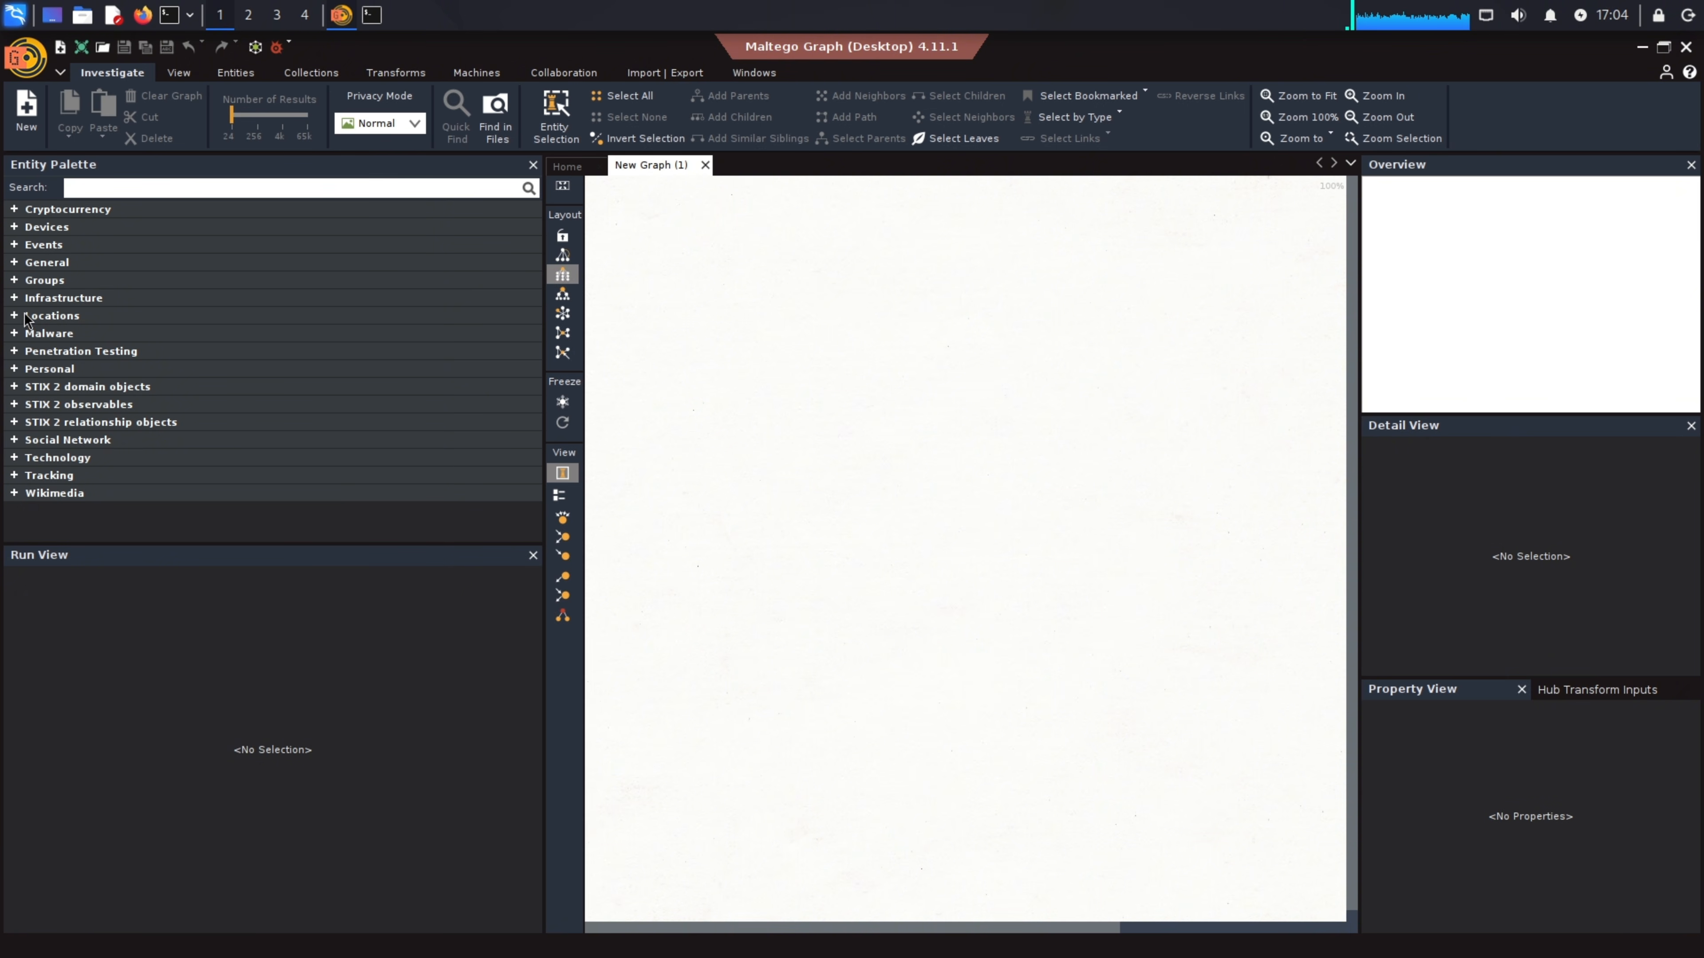
Expand the Infrastructure category and place a Domain entity on the blank graph
{"action": "left_click", "coordinate": [14, 301]}
{"action": "scroll", "coordinate": [327, 353], "scroll_direction": "down", "scroll_amount": 6}
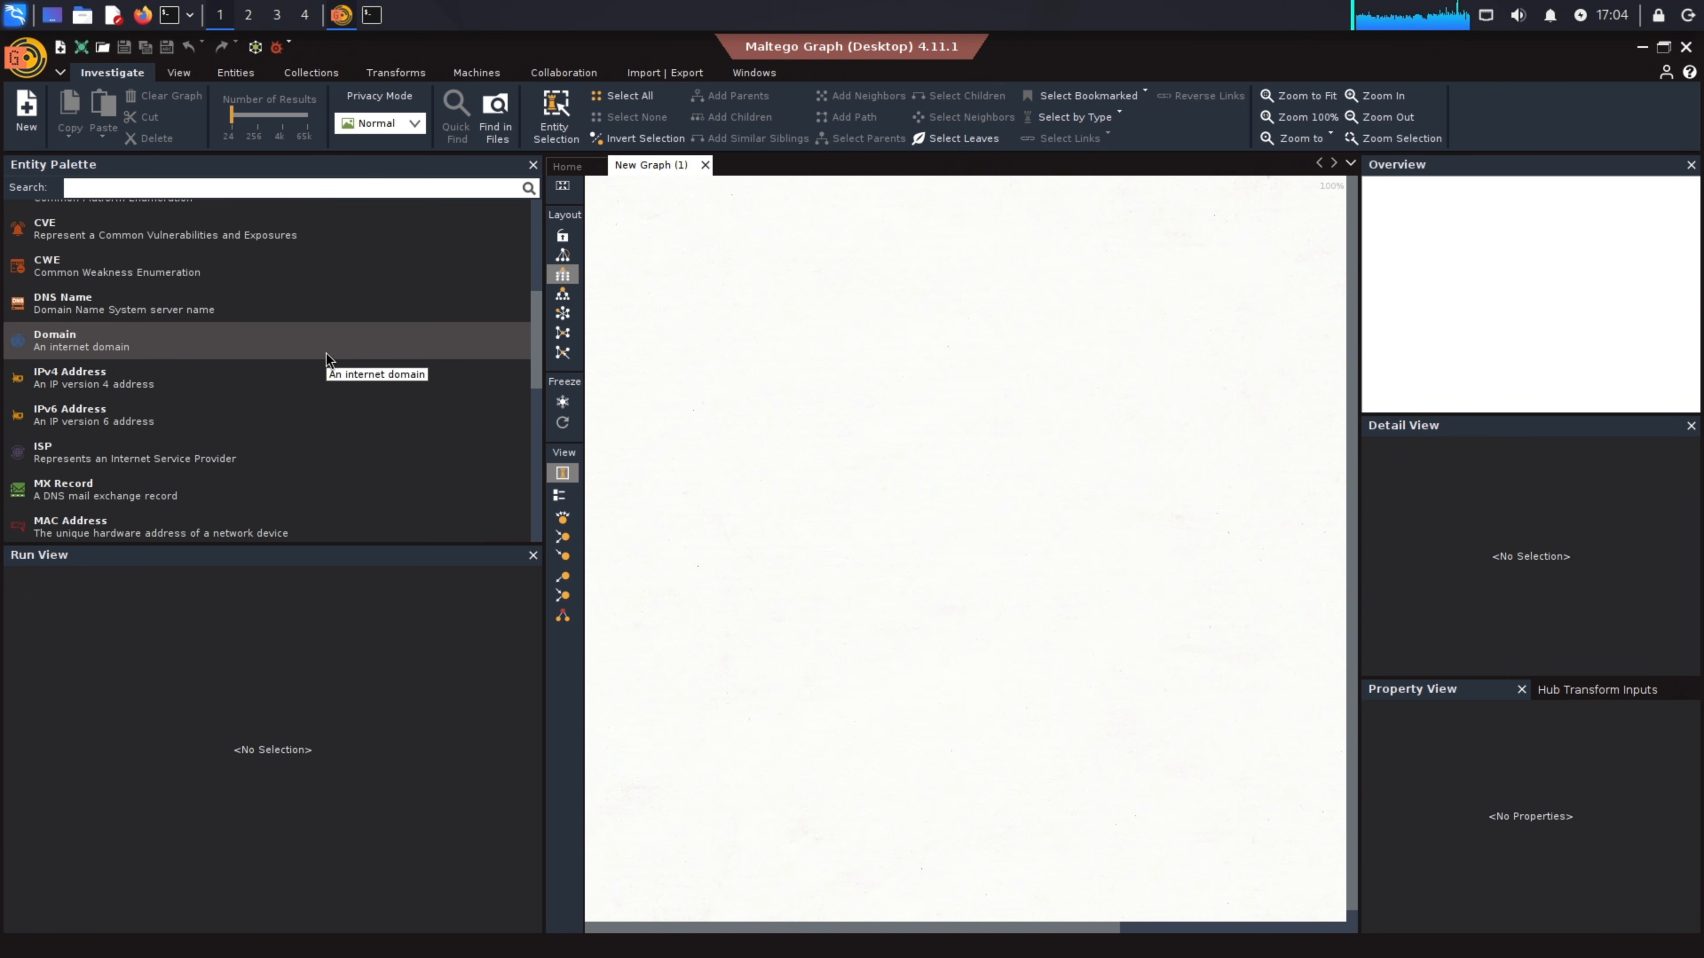
{"action": "left_click_drag", "start_coordinate": [326, 353], "coordinate": [692, 353]}
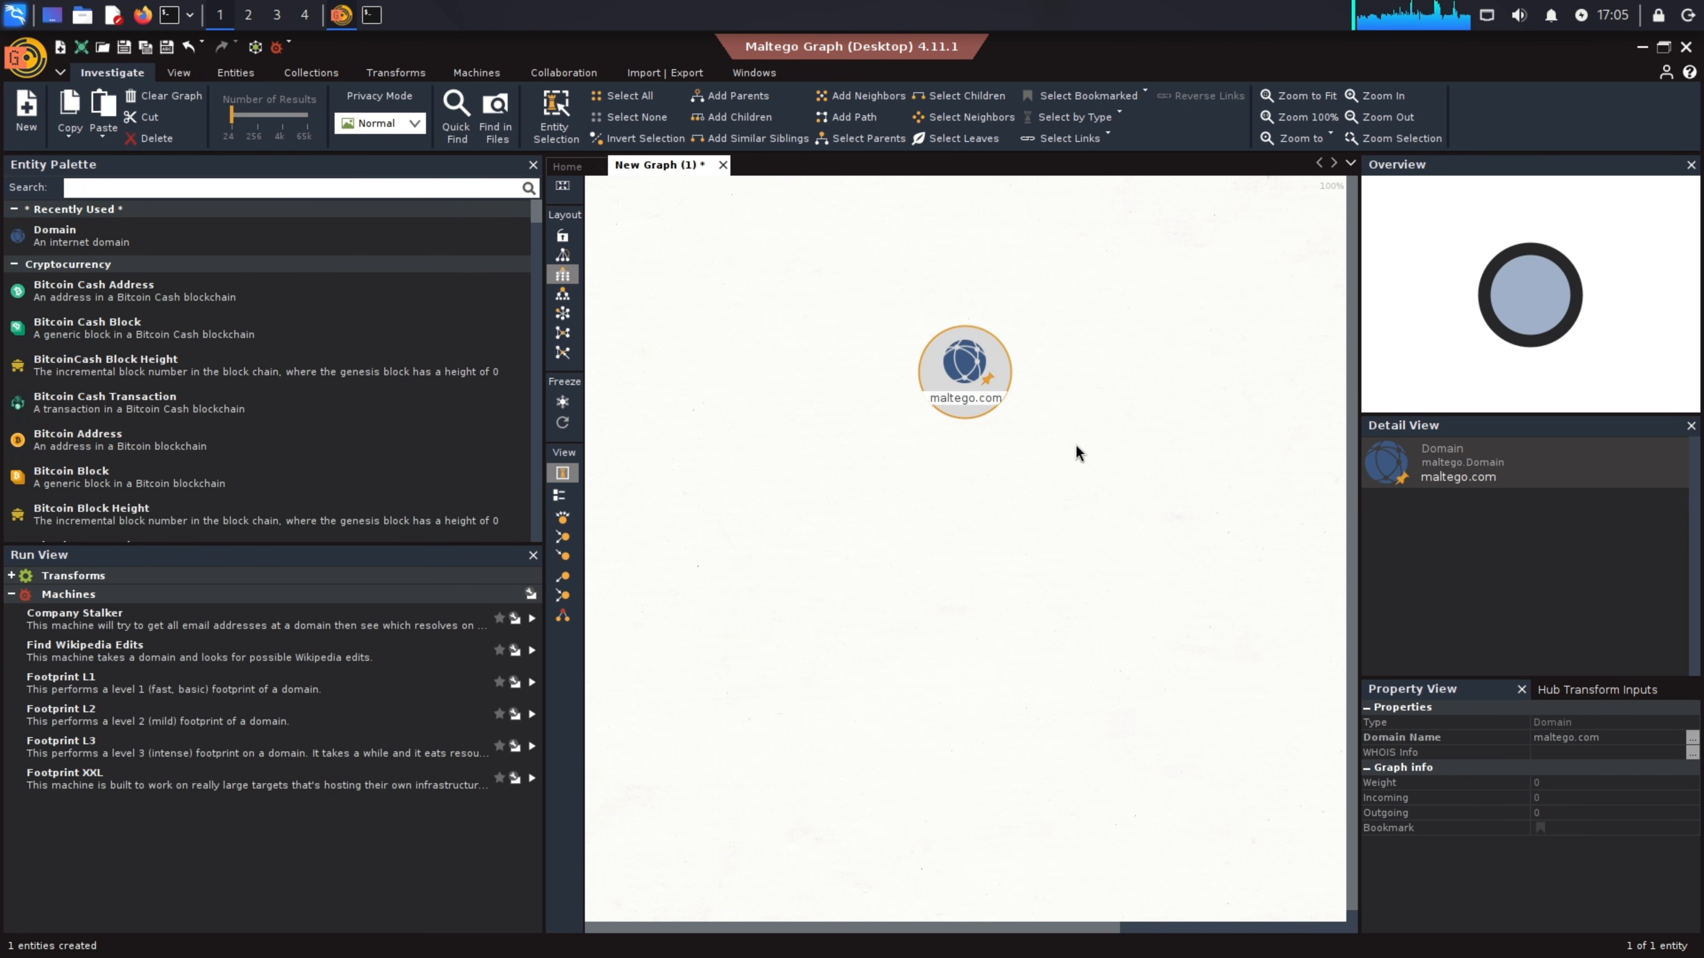
Expand the Transforms group in the Run View and review the transforms and machines available for the domain
{"action": "double_click", "coordinate": [198, 578]}
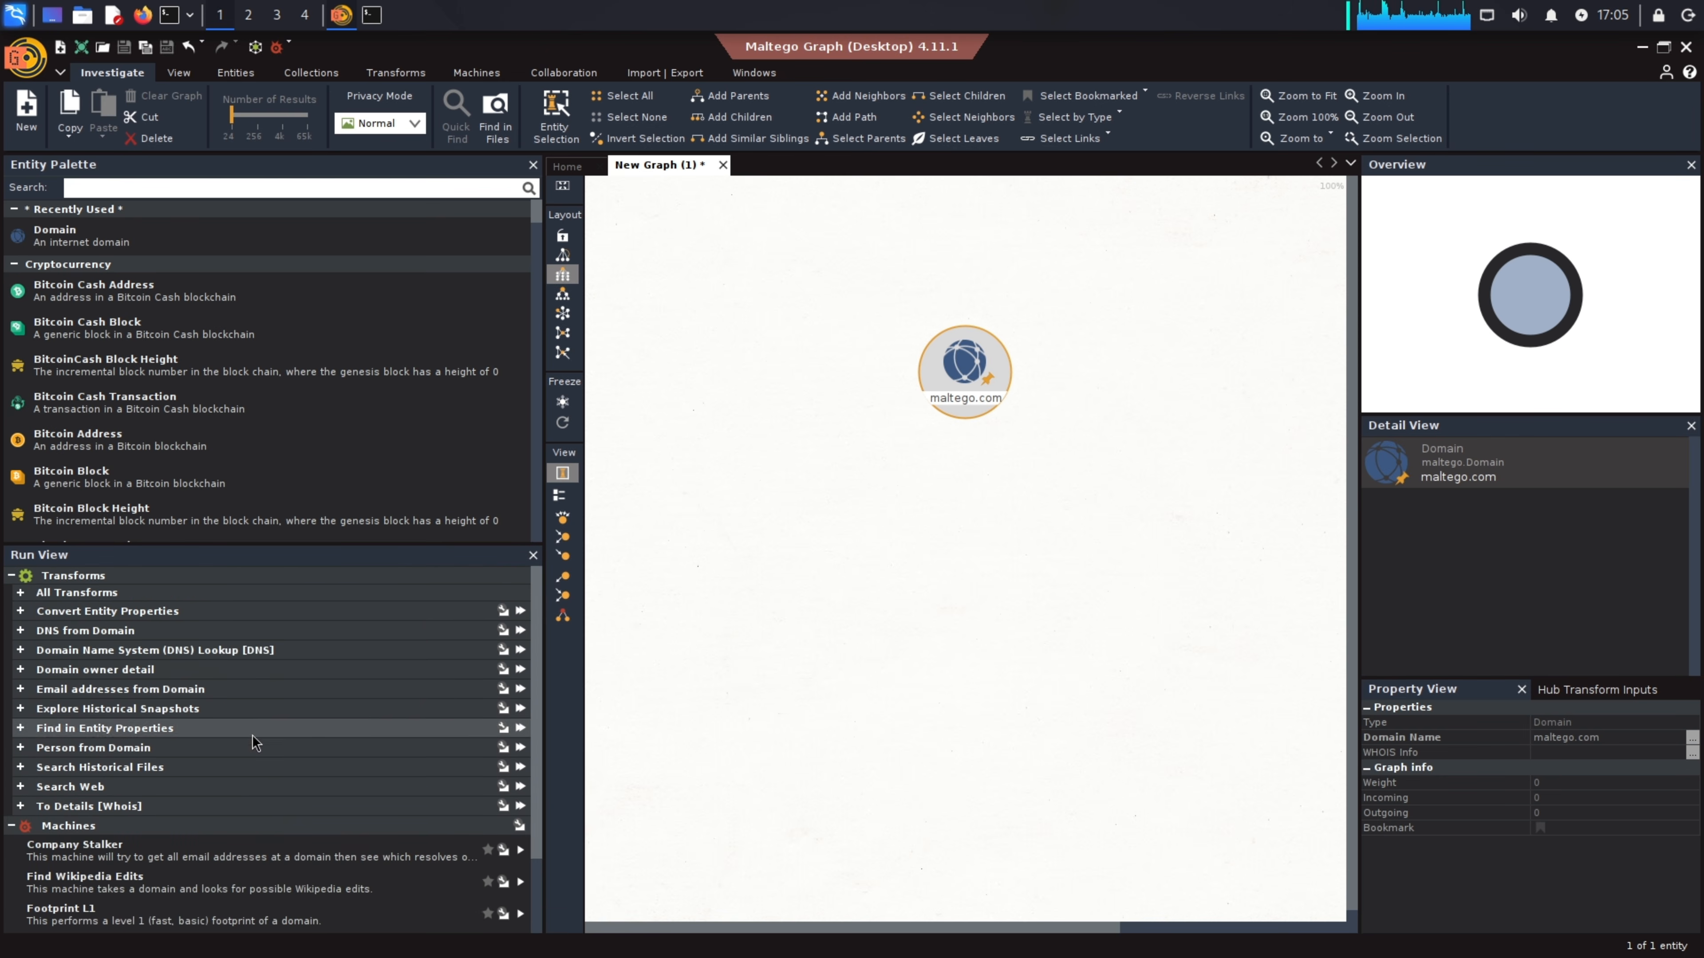
{"action": "scroll", "coordinate": [255, 741], "scroll_direction": "down", "scroll_amount": 3}
{"action": "scroll", "coordinate": [254, 812], "scroll_direction": "up", "scroll_amount": 3}
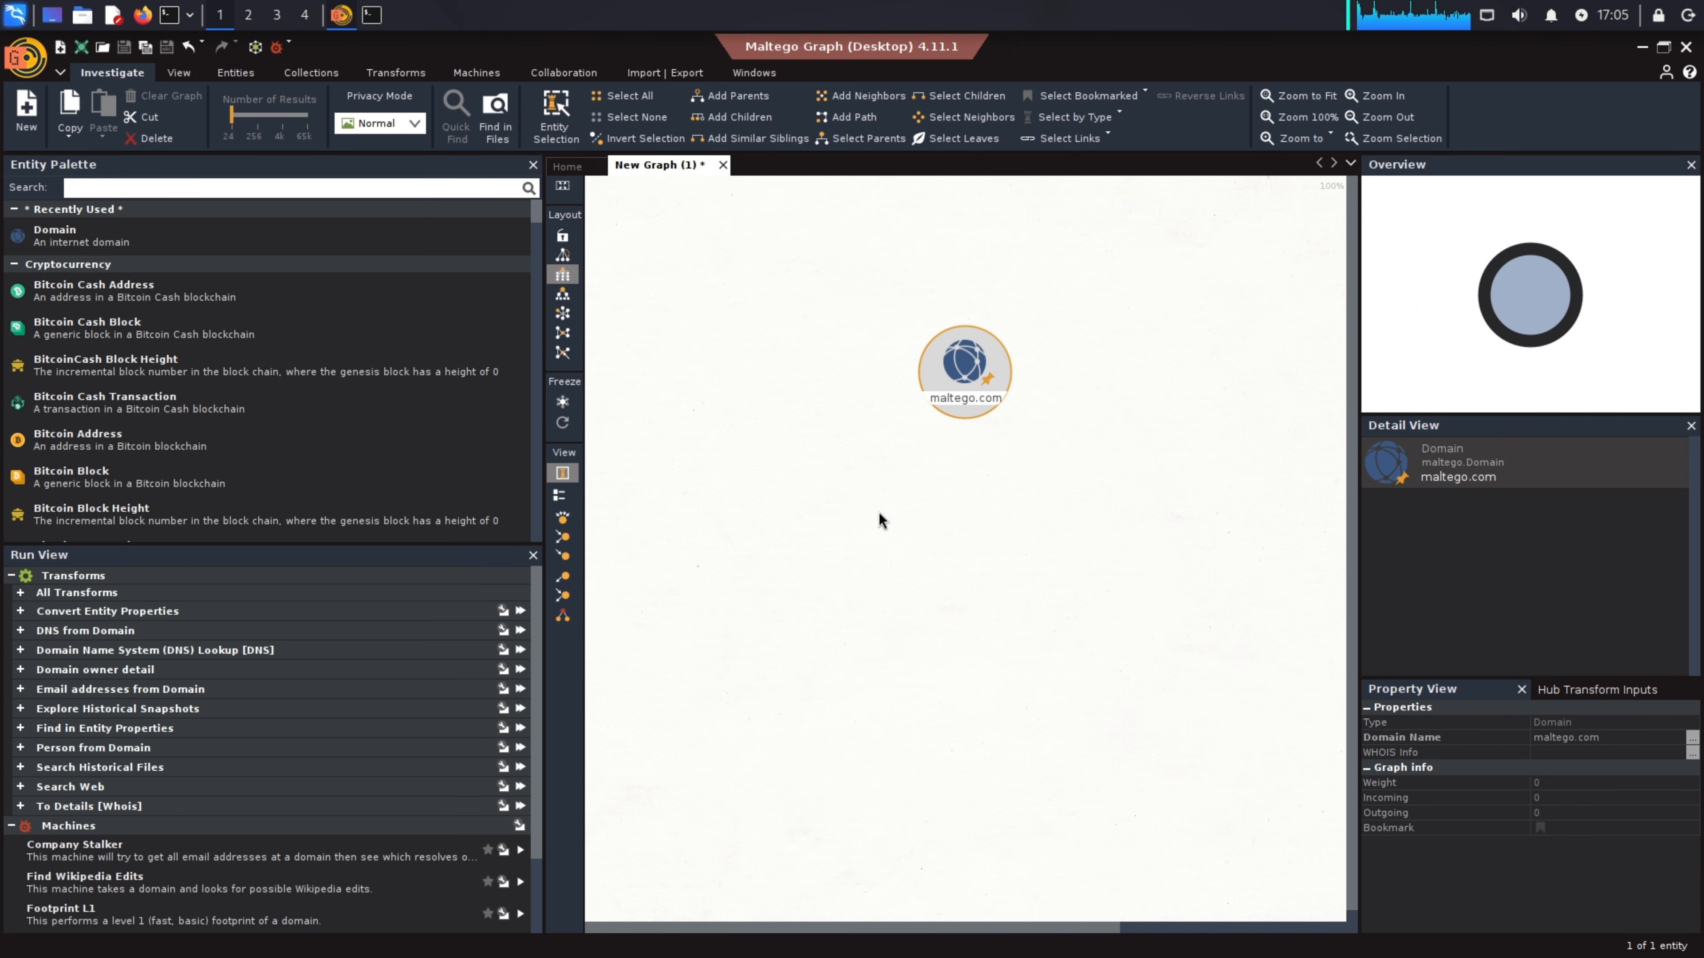
Rename the Domain entity on the graph to techskyhub.com
{"action": "left_click", "coordinate": [949, 403]}
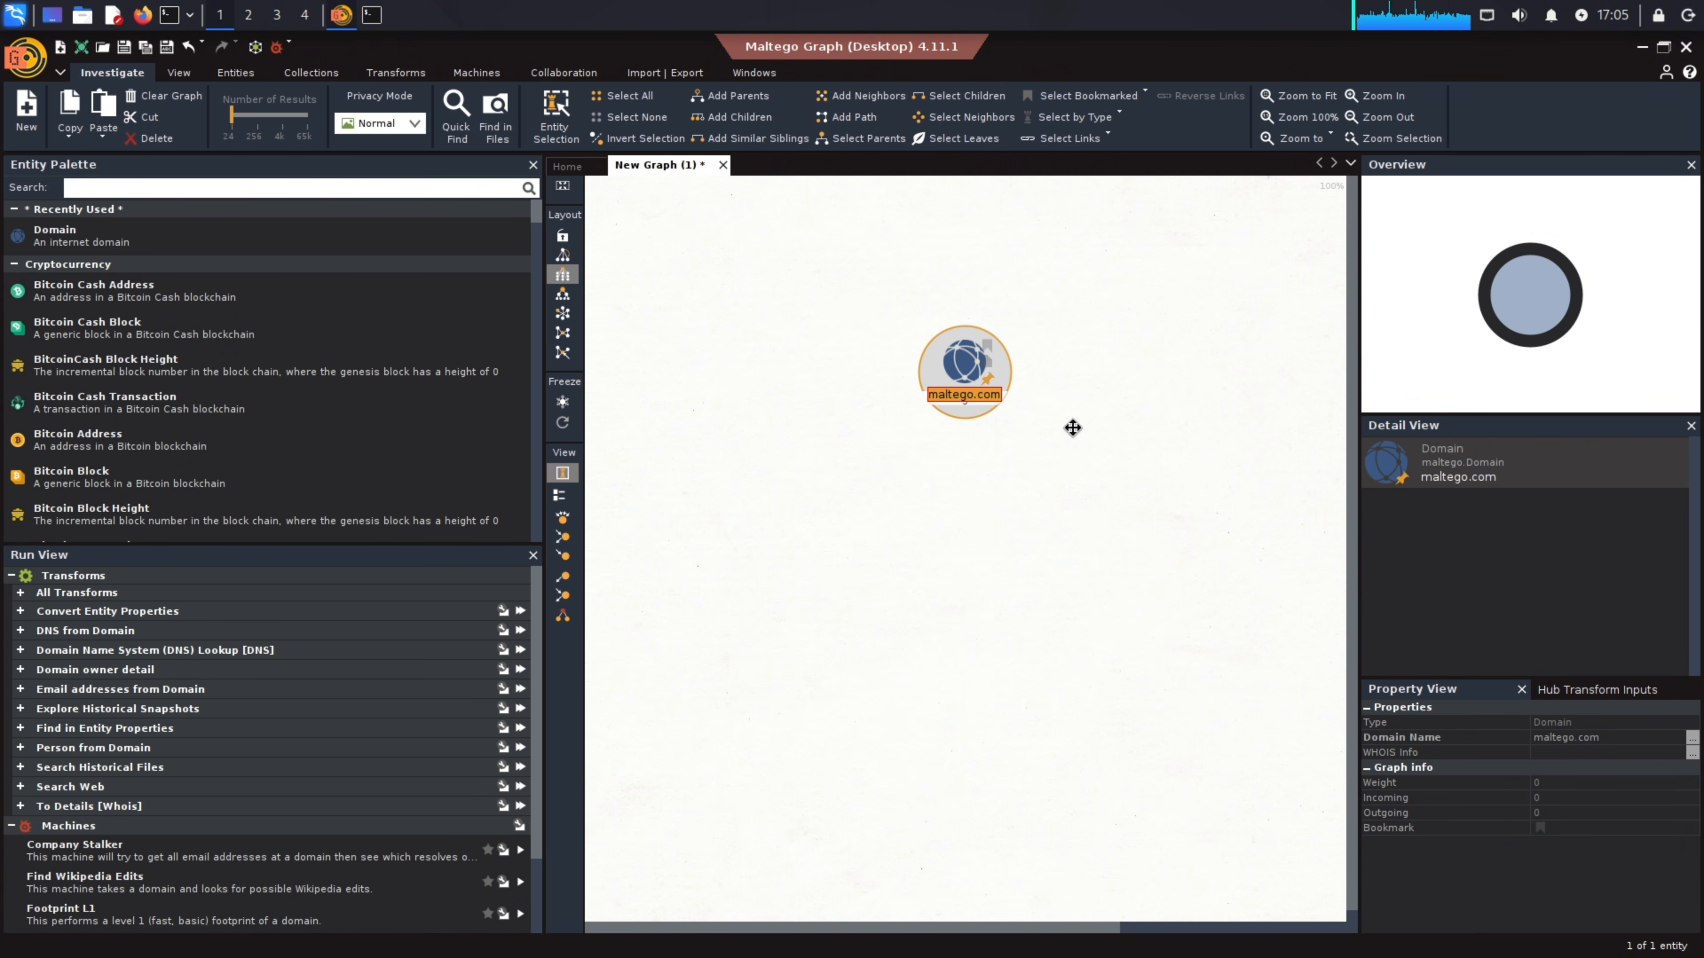
{"action": "type", "text": "techskyhub.com"}
{"action": "key", "text": "Return"}
{"action": "key", "text": "ctrl+f"}
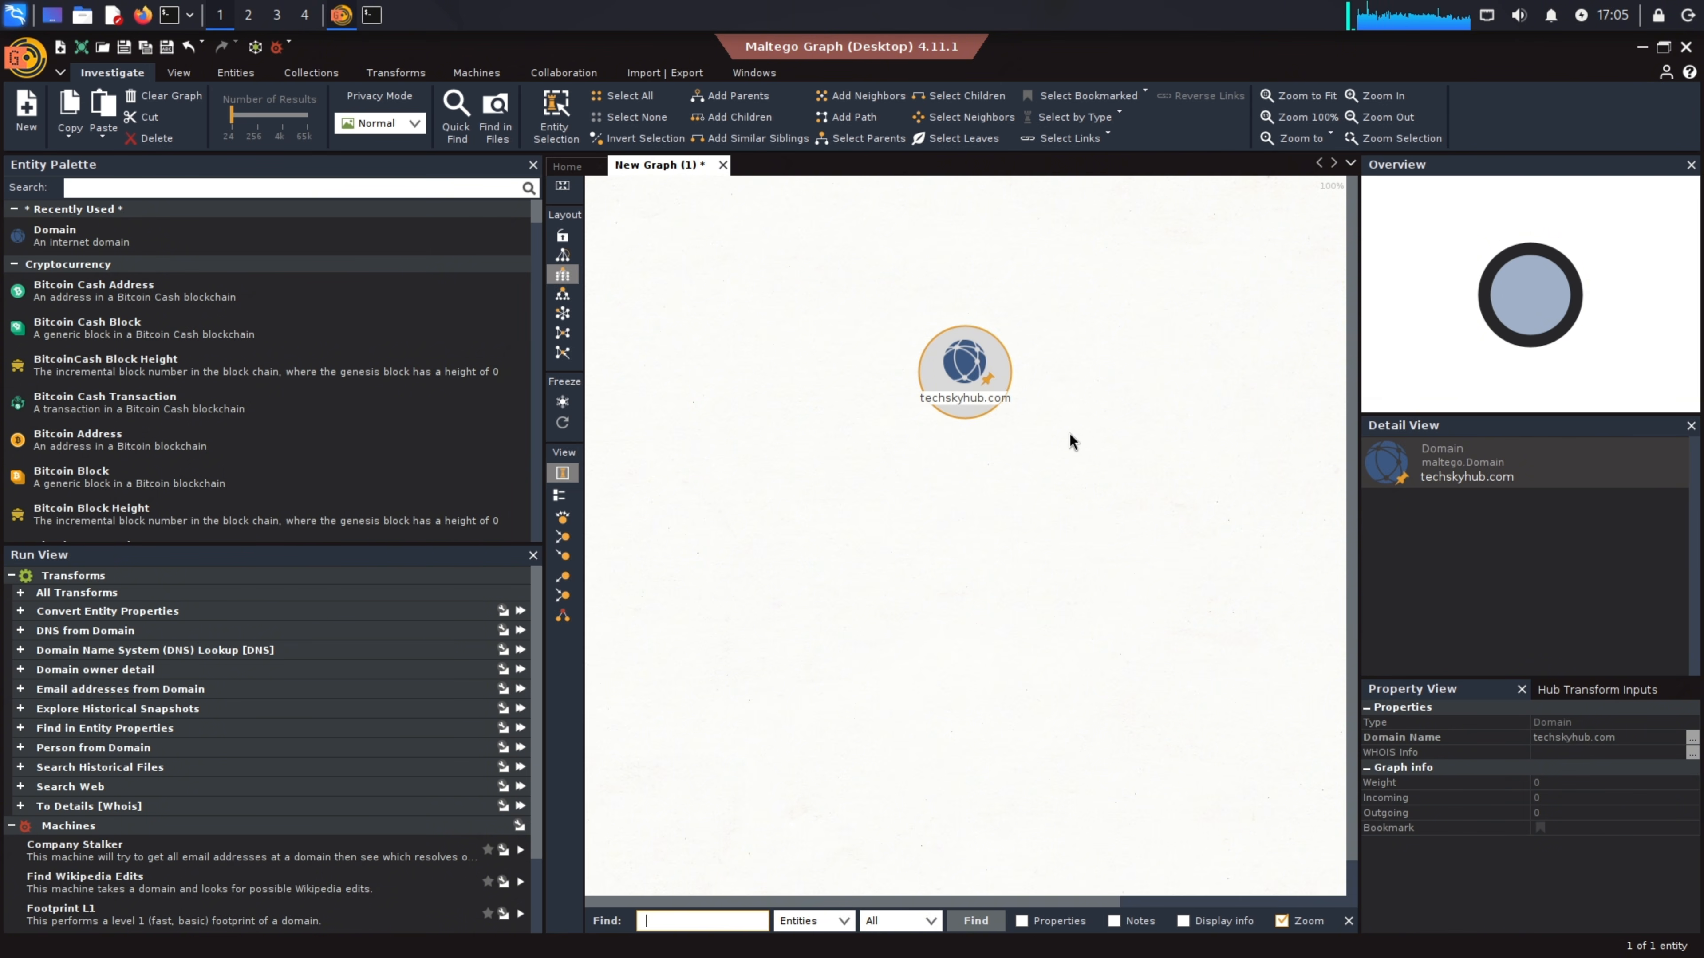
Expand the Domain Name System (DNS) Lookup transforms and run To DNS Name - NS on the techskyhub.com domain
{"action": "right_click", "coordinate": [940, 390]}
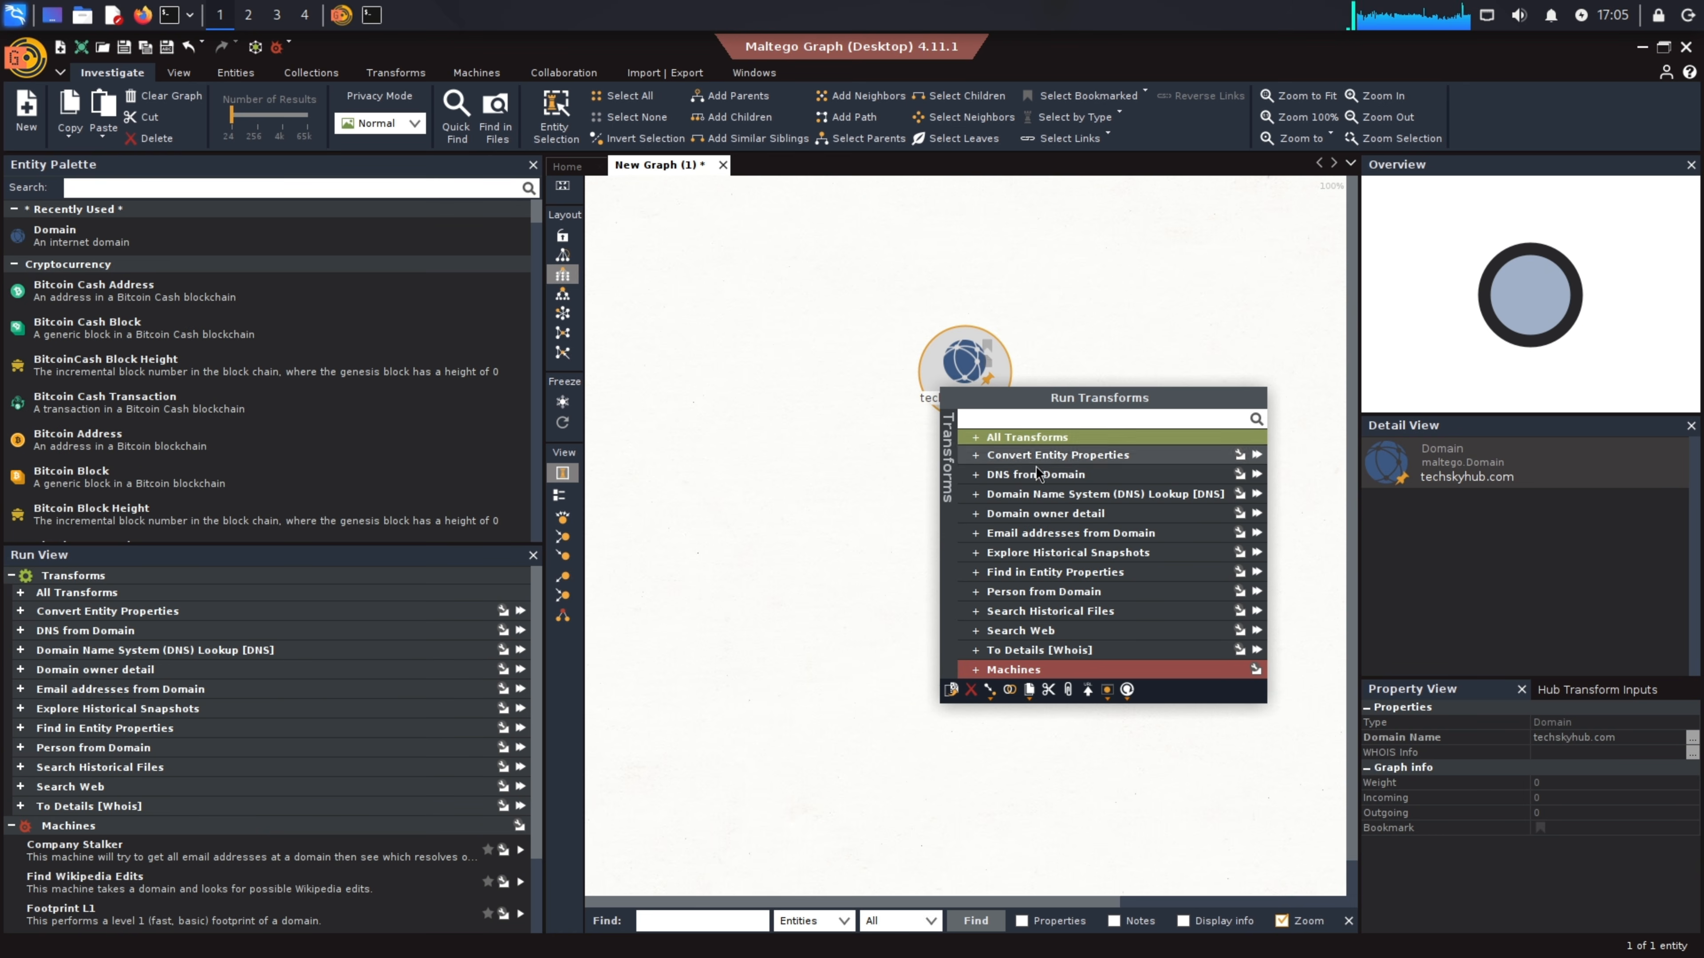
{"action": "left_click", "coordinate": [1188, 750]}
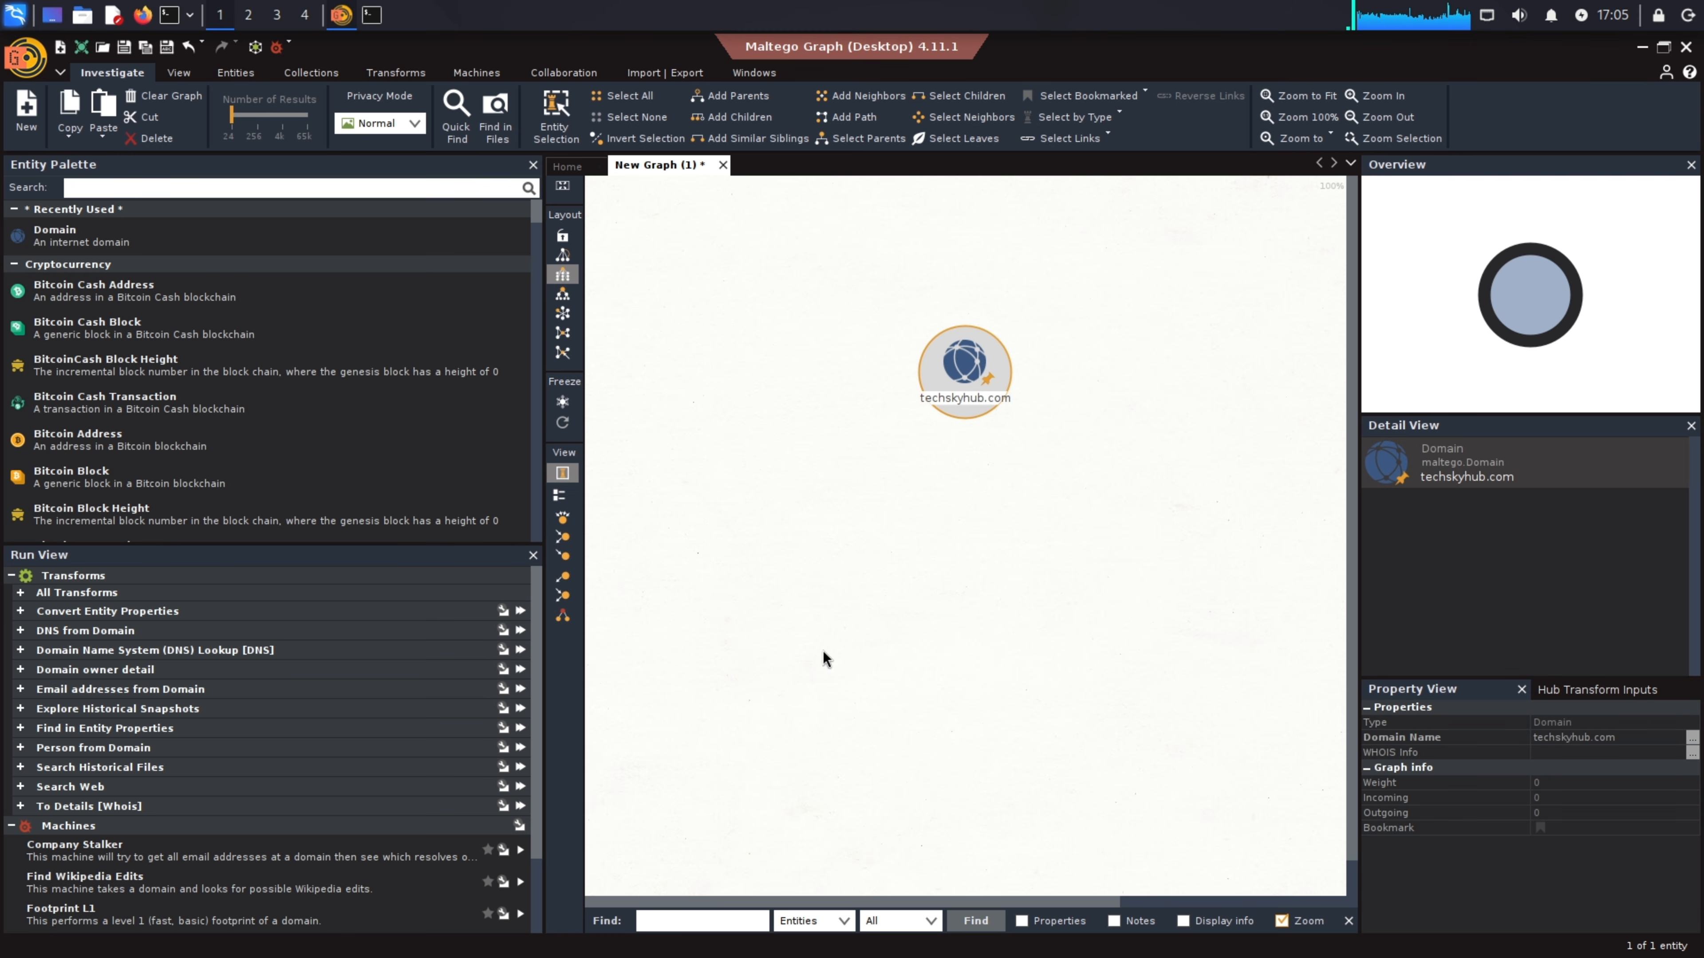
{"action": "left_click", "coordinate": [20, 650]}
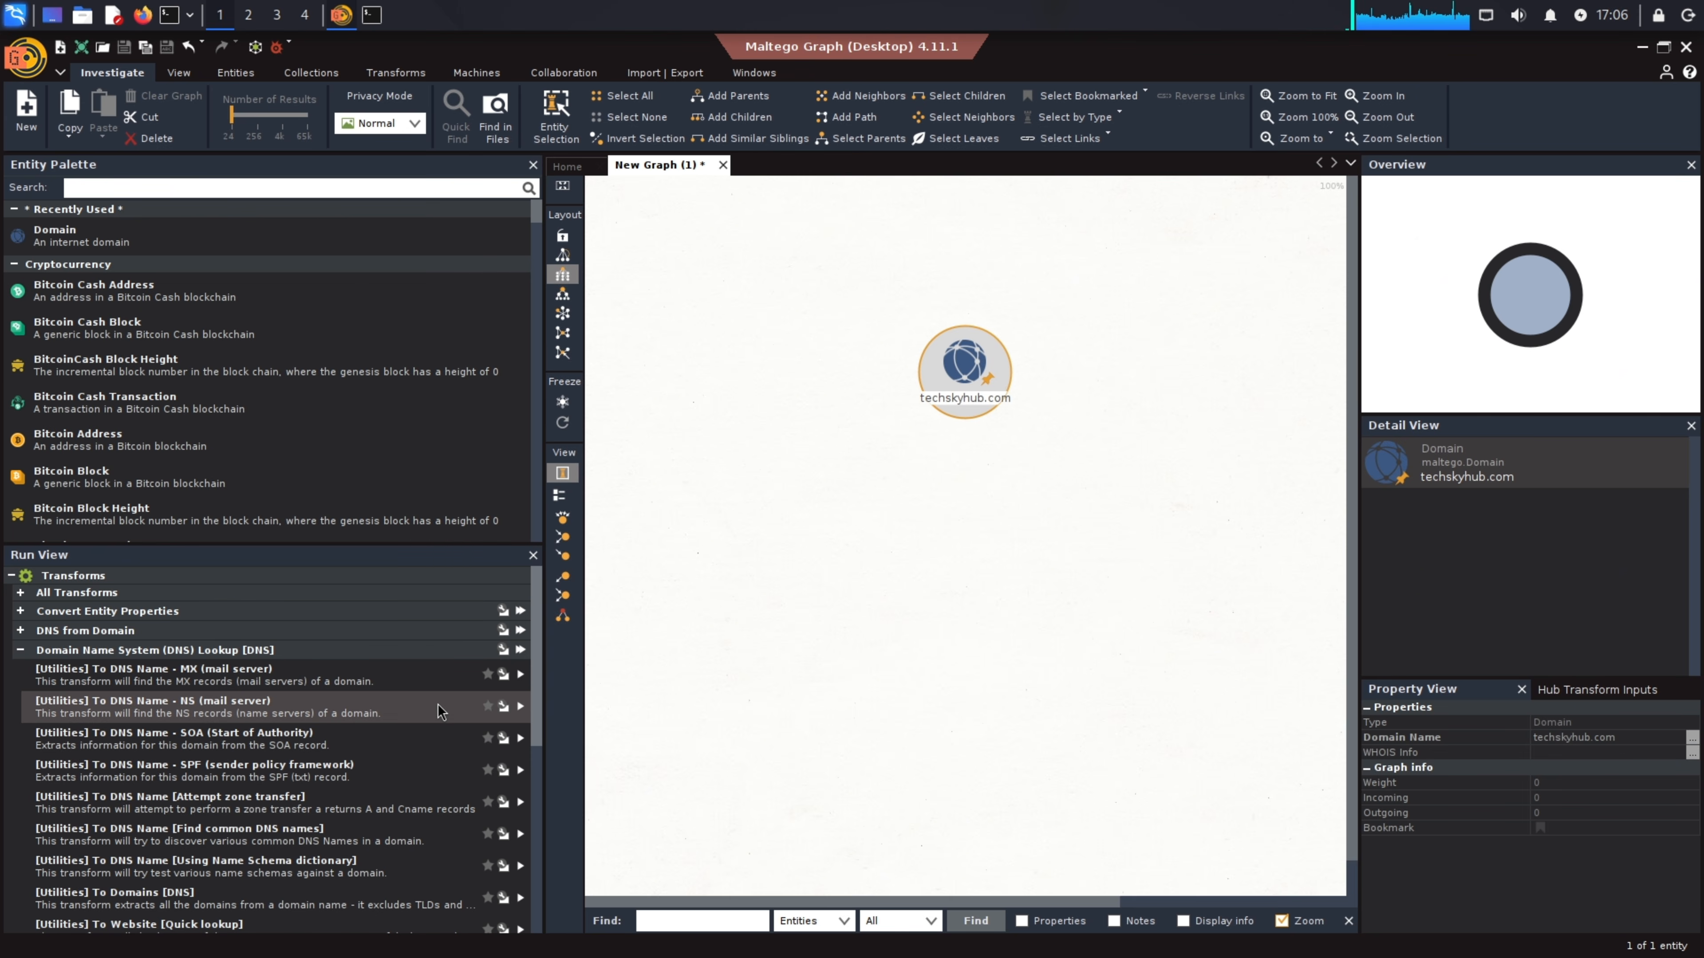
{"action": "double_click", "coordinate": [451, 711]}
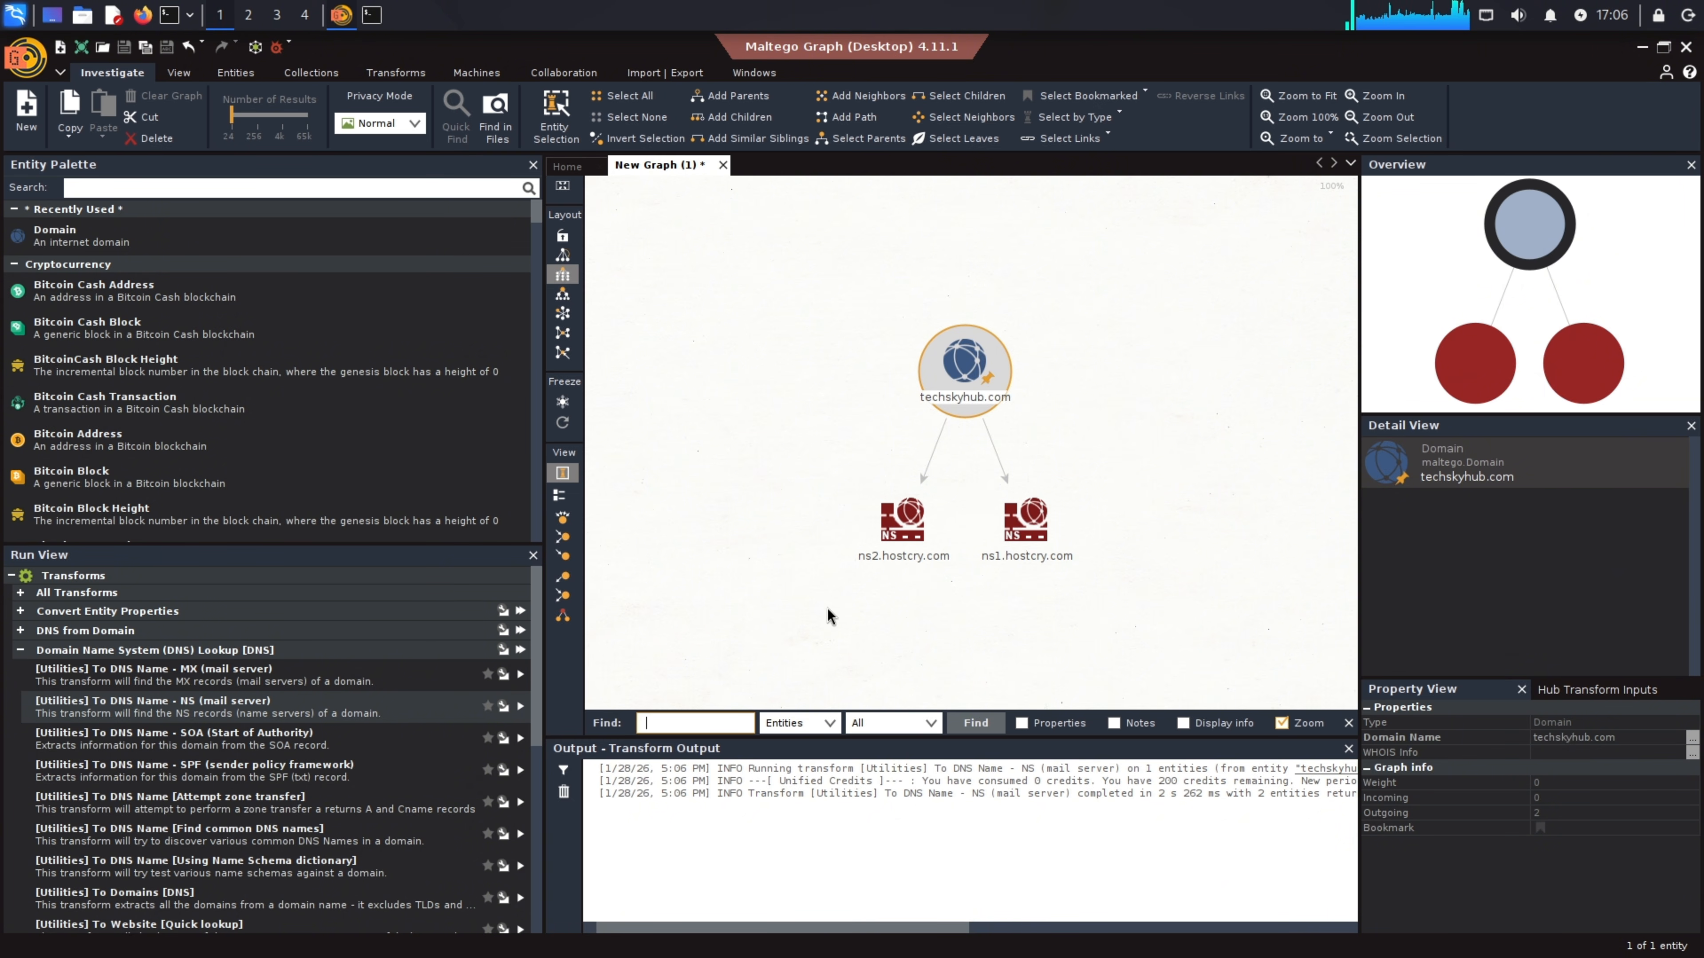
Reselect only the techskyhub.com domain and run the To DNS Name - MX transform on it
{"action": "left_click_drag", "start_coordinate": [820, 602], "coordinate": [1155, 452]}
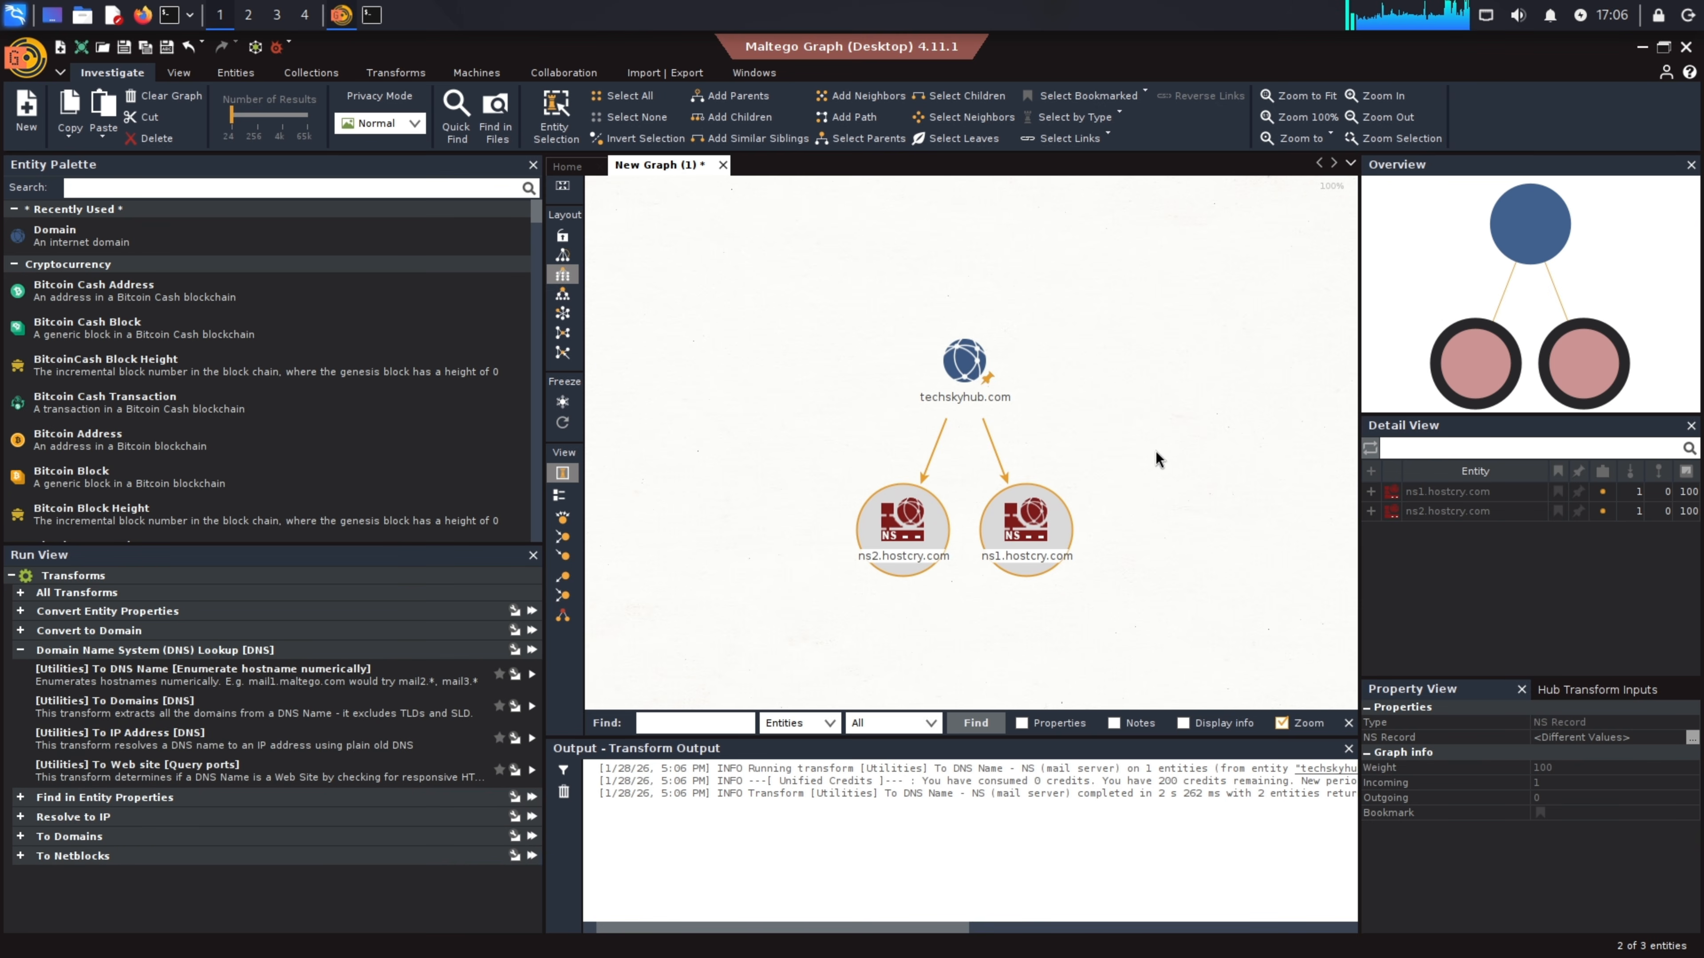
{"action": "left_click_drag", "start_coordinate": [1087, 274], "coordinate": [859, 423]}
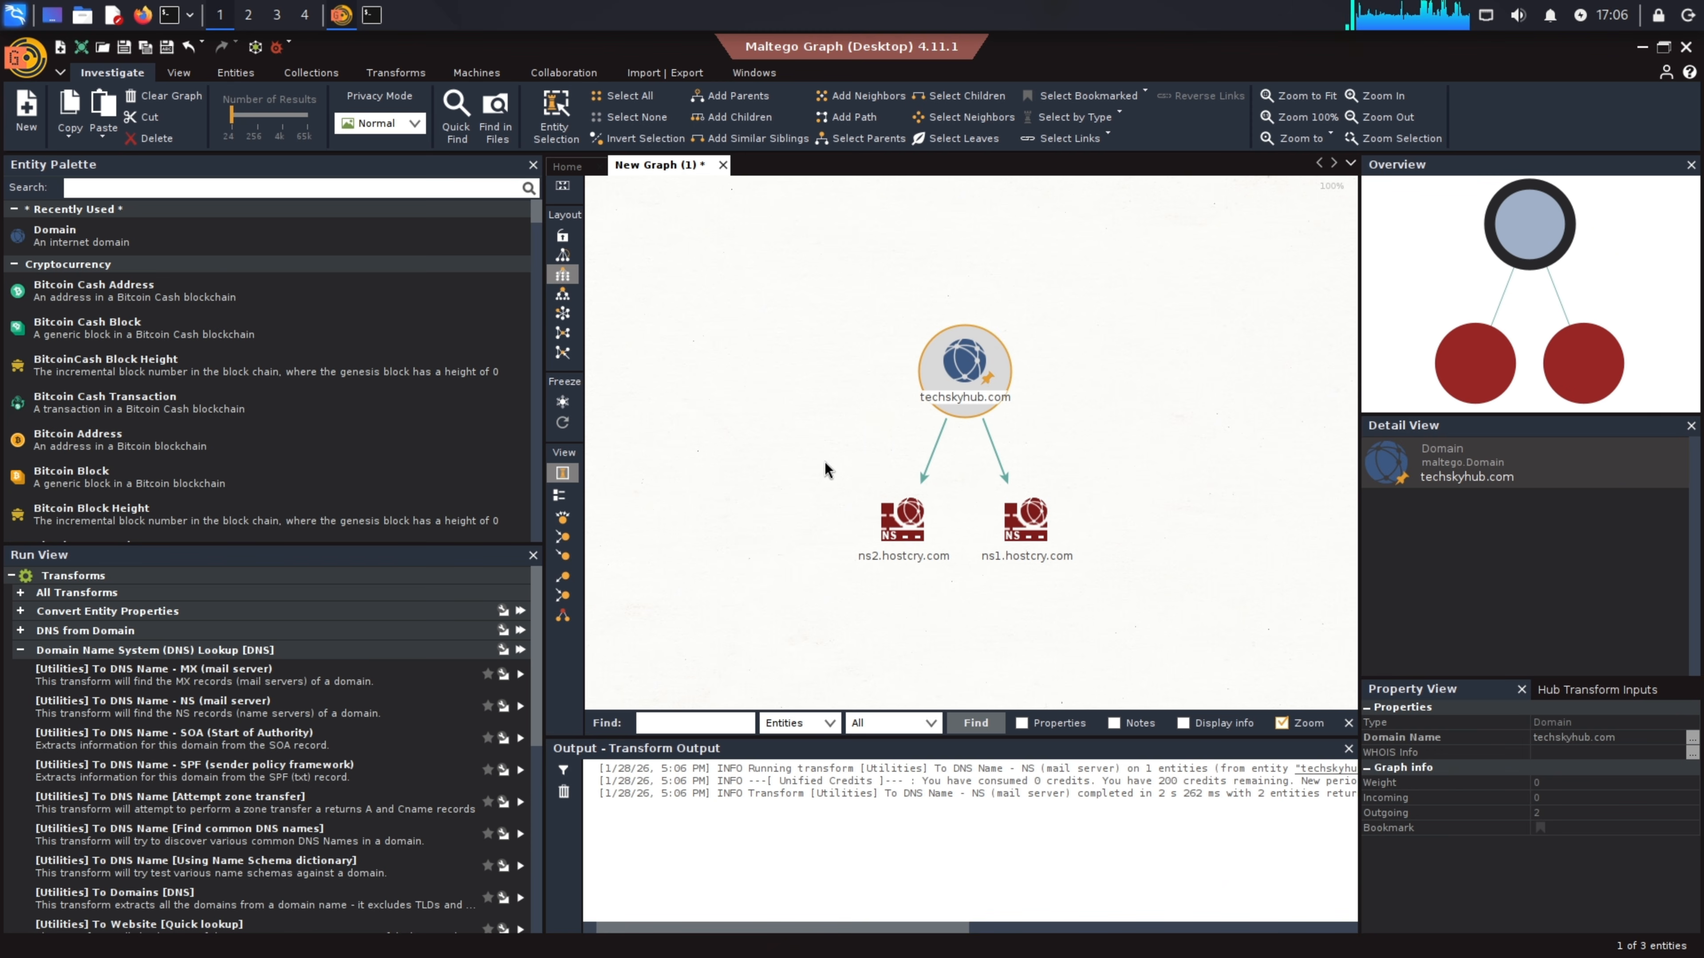
{"action": "double_click", "coordinate": [401, 681]}
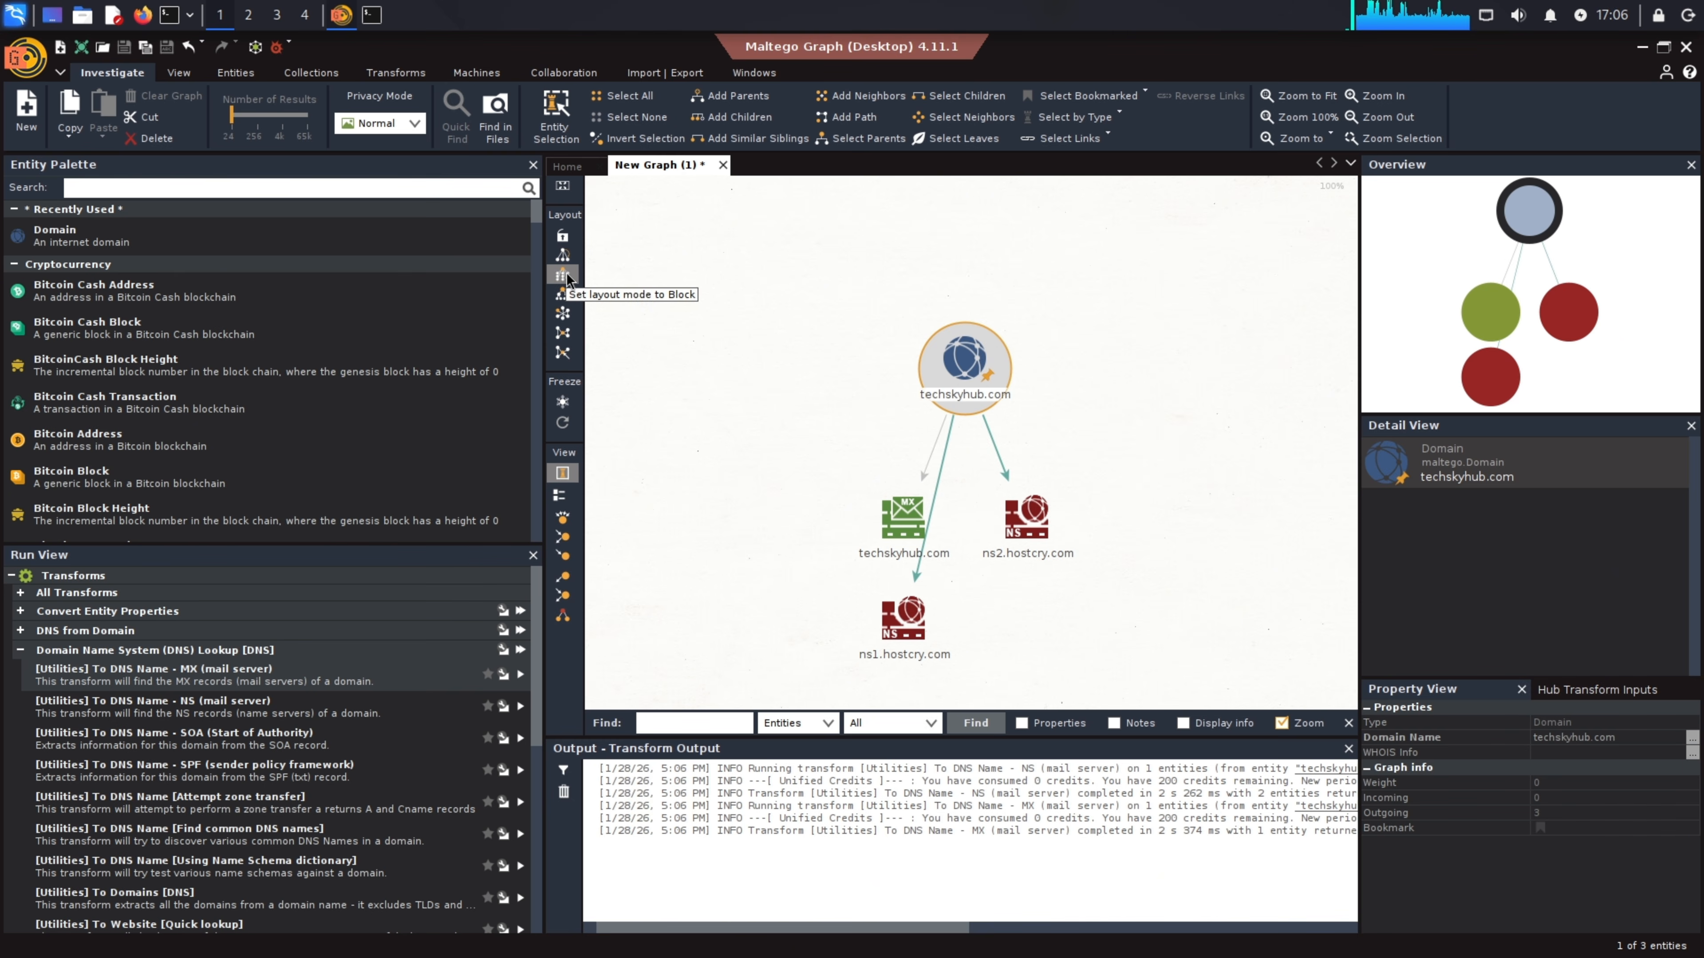
Try several graph layouts and arrange the domain and its DNS entities in a hierarchical tree
{"action": "left_click", "coordinate": [563, 296]}
{"action": "left_click", "coordinate": [564, 313]}
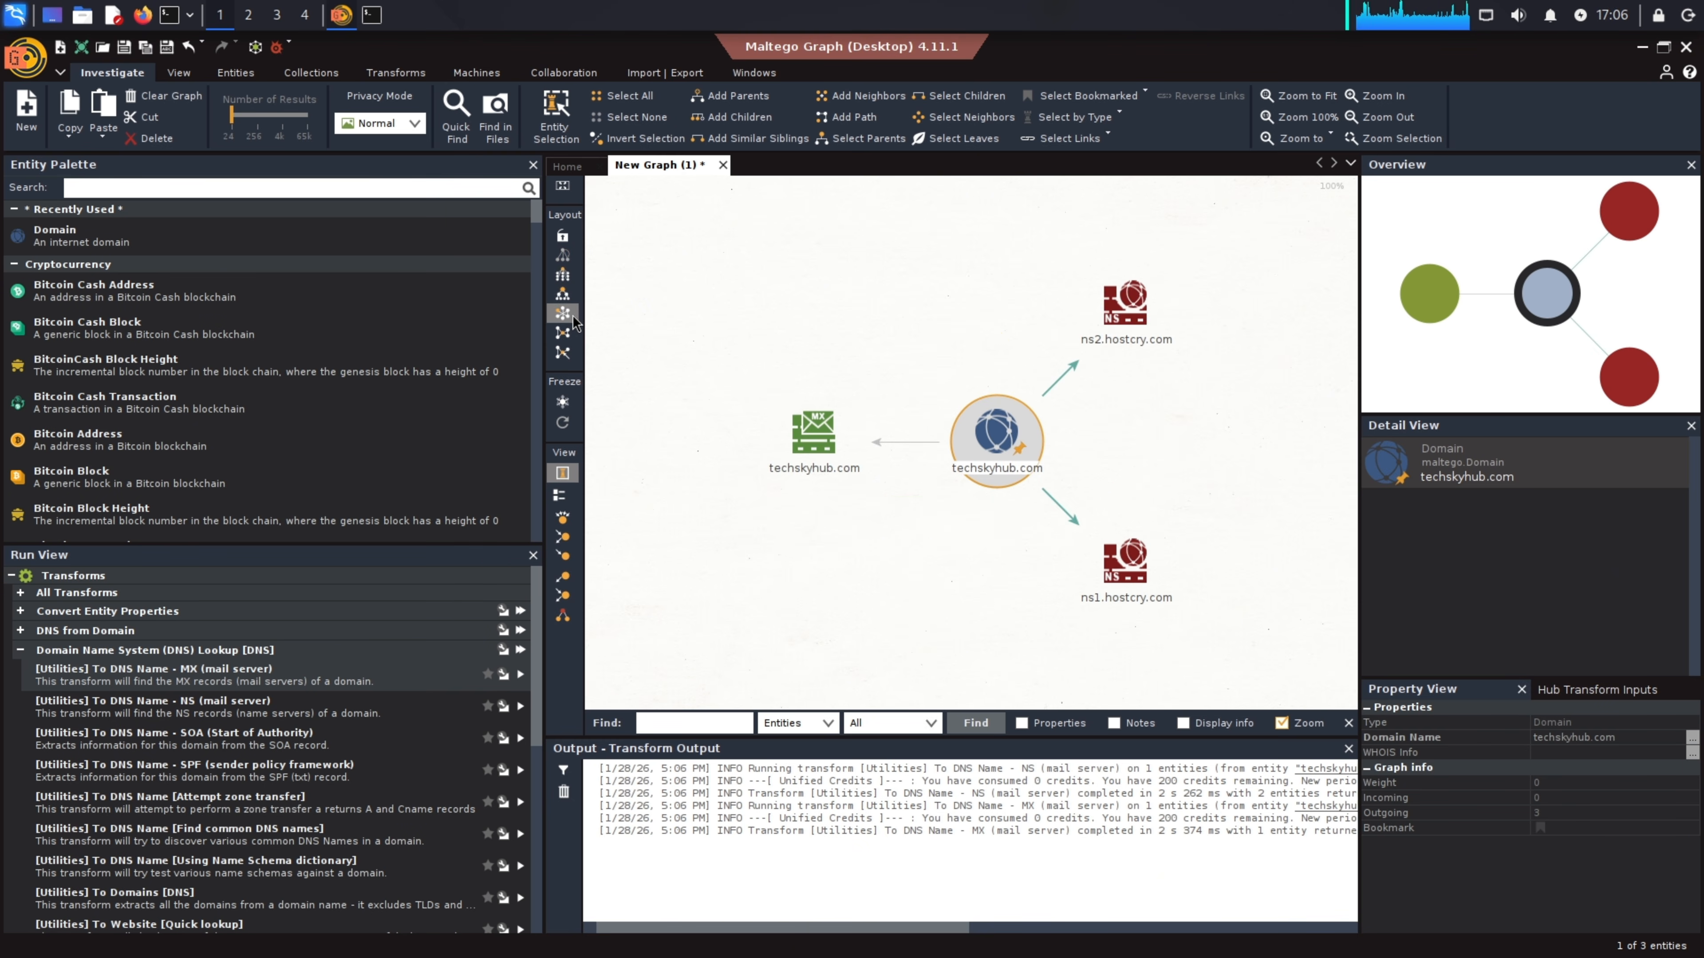
{"action": "left_click", "coordinate": [563, 352]}
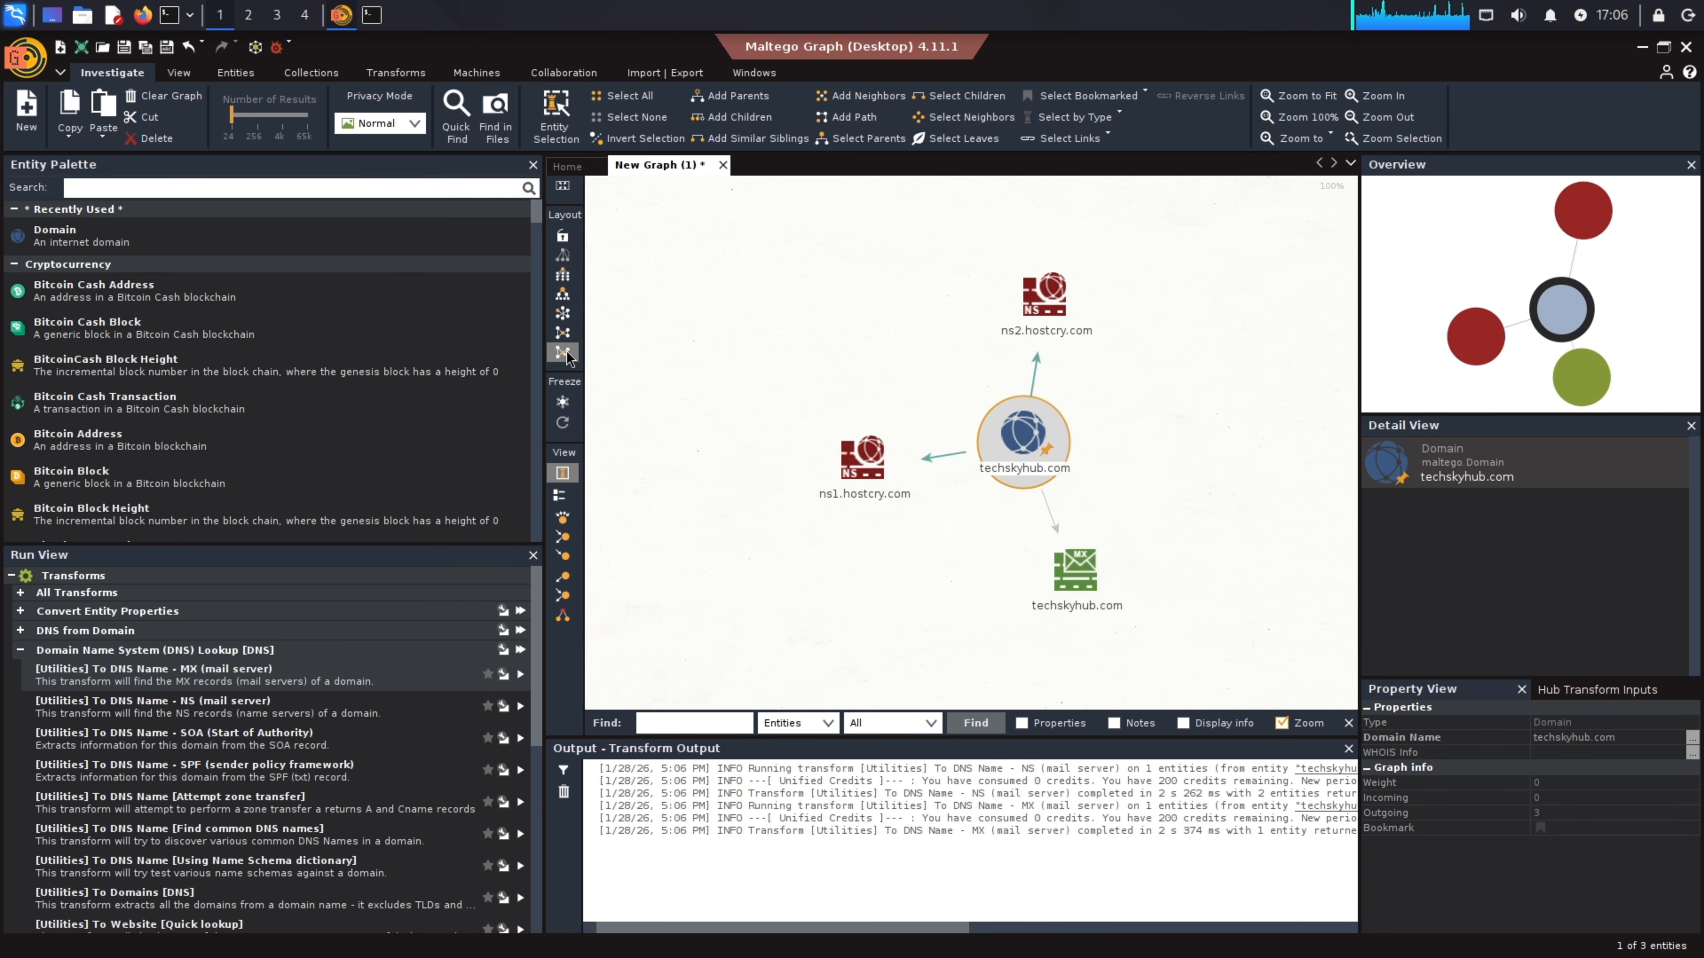
{"action": "left_click", "coordinate": [1321, 96]}
{"action": "scroll", "coordinate": [832, 658], "scroll_direction": "up", "scroll_amount": 8}
{"action": "left_click_drag", "start_coordinate": [1463, 379], "coordinate": [1438, 208]}
{"action": "left_click", "coordinate": [1269, 97]}
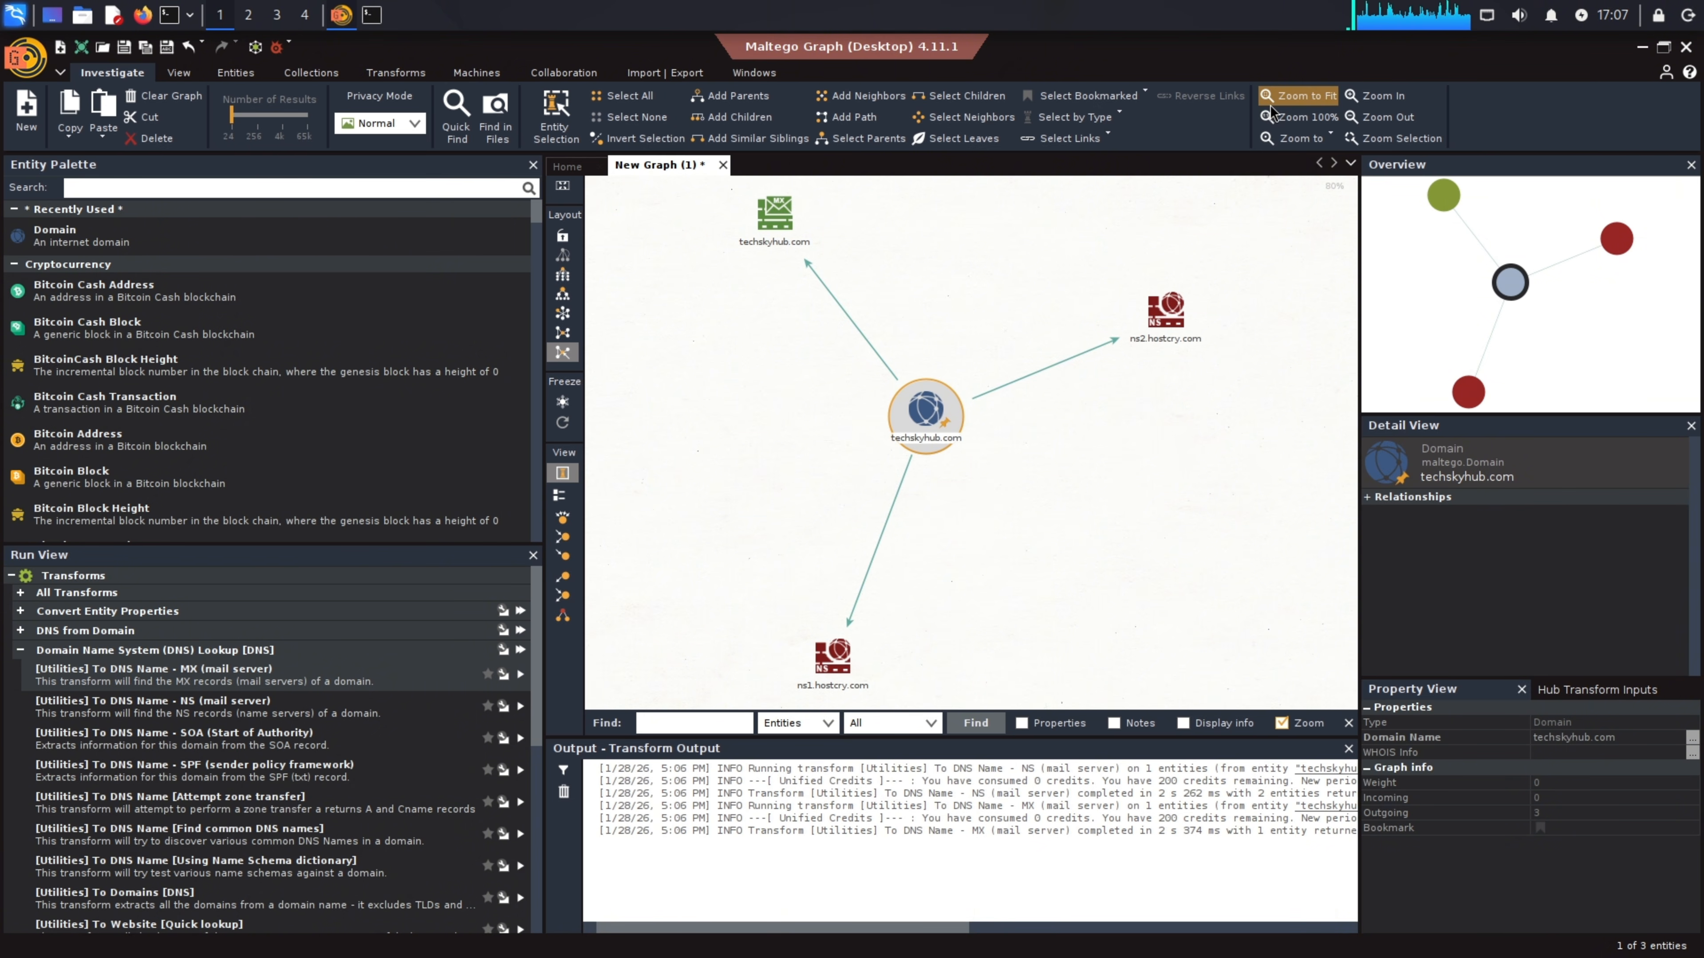
{"action": "left_click", "coordinate": [562, 275]}
{"action": "left_click", "coordinate": [562, 294]}
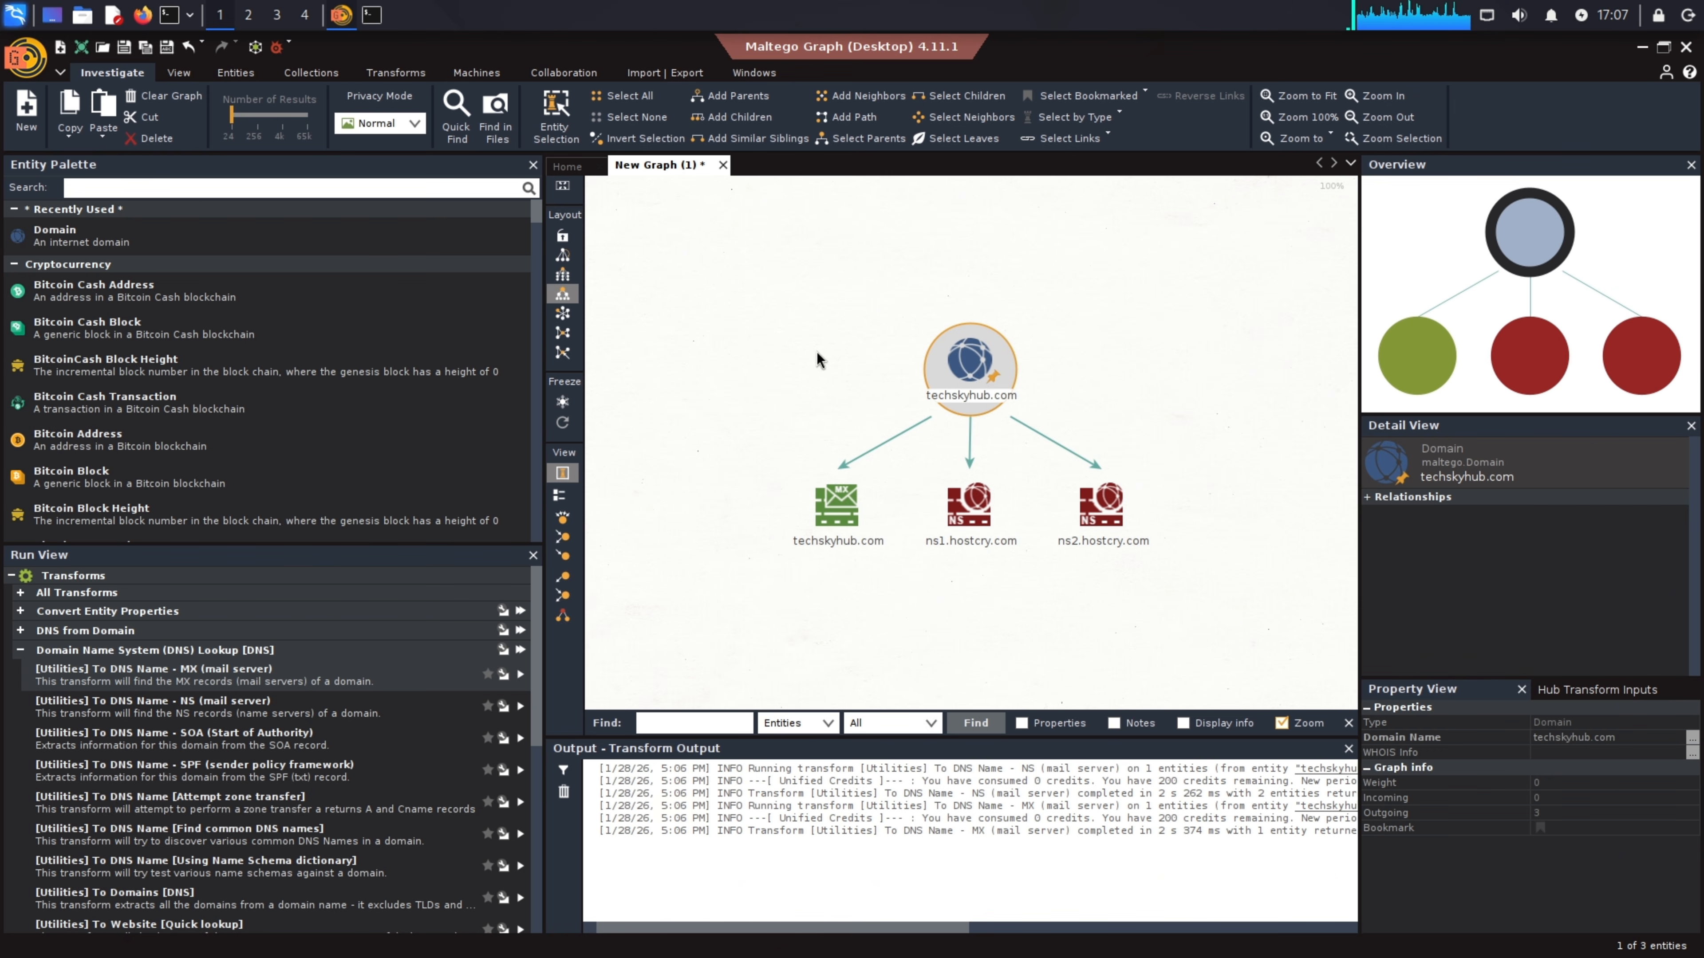
Resolve both name servers with To IP Address [DNS], and run To Netblock [Using whois info] on the IPv4 address
{"action": "left_click_drag", "start_coordinate": [1171, 613], "coordinate": [899, 465]}
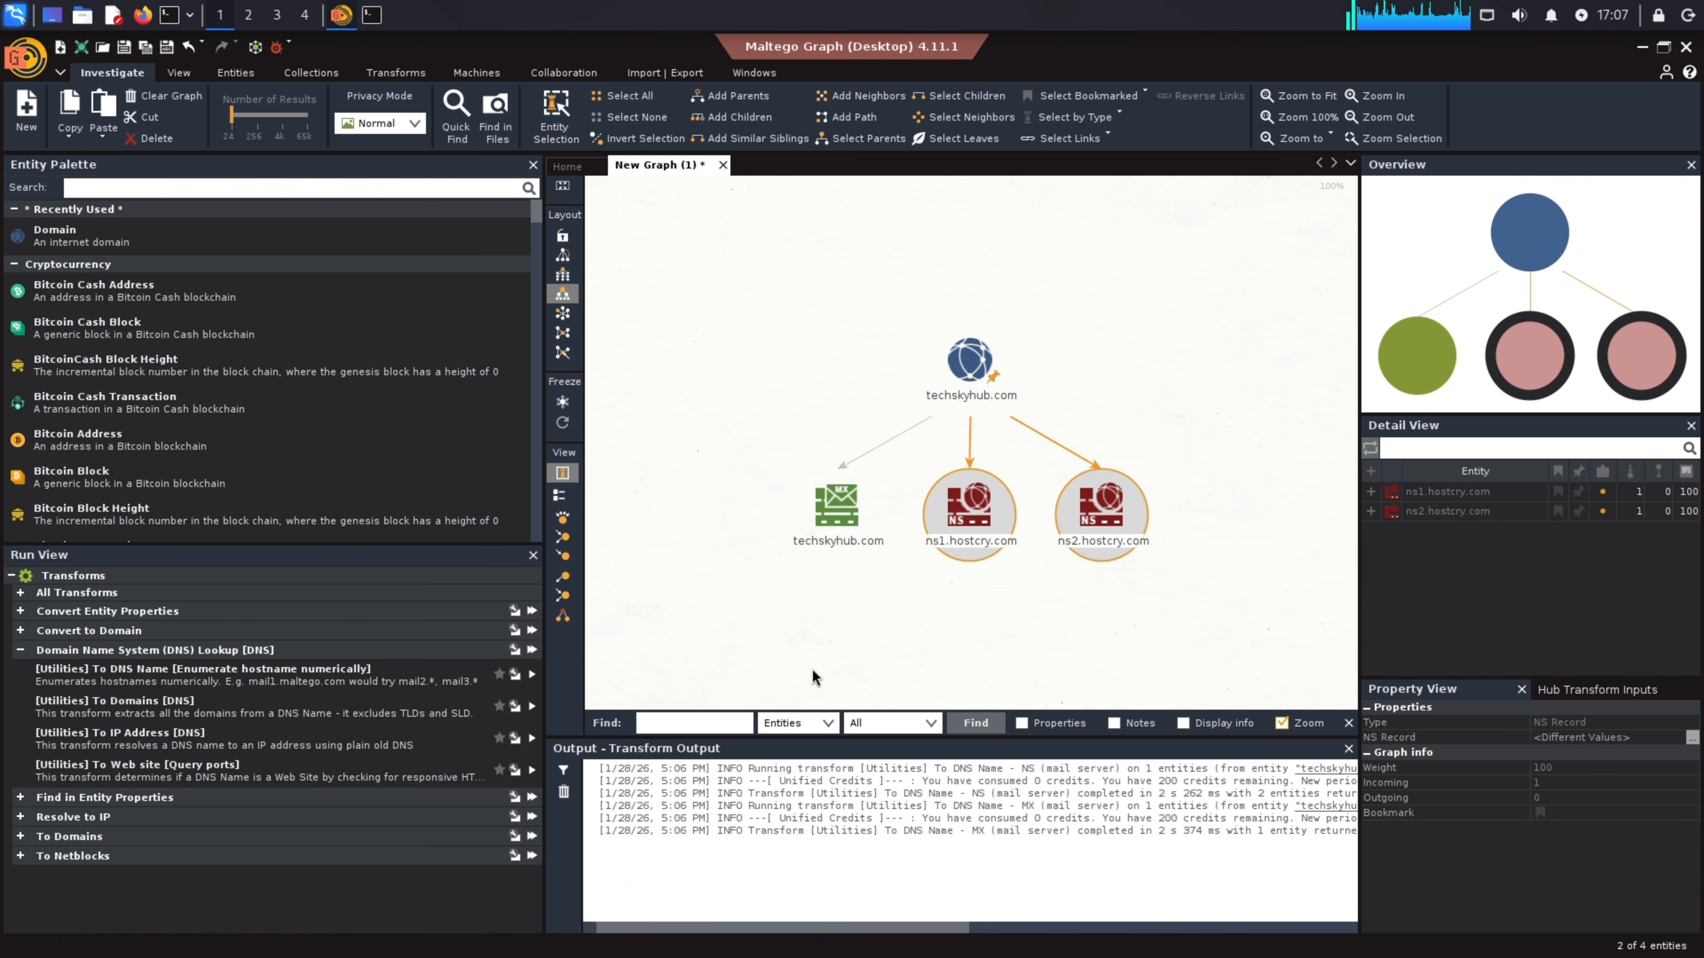
{"action": "double_click", "coordinate": [433, 735]}
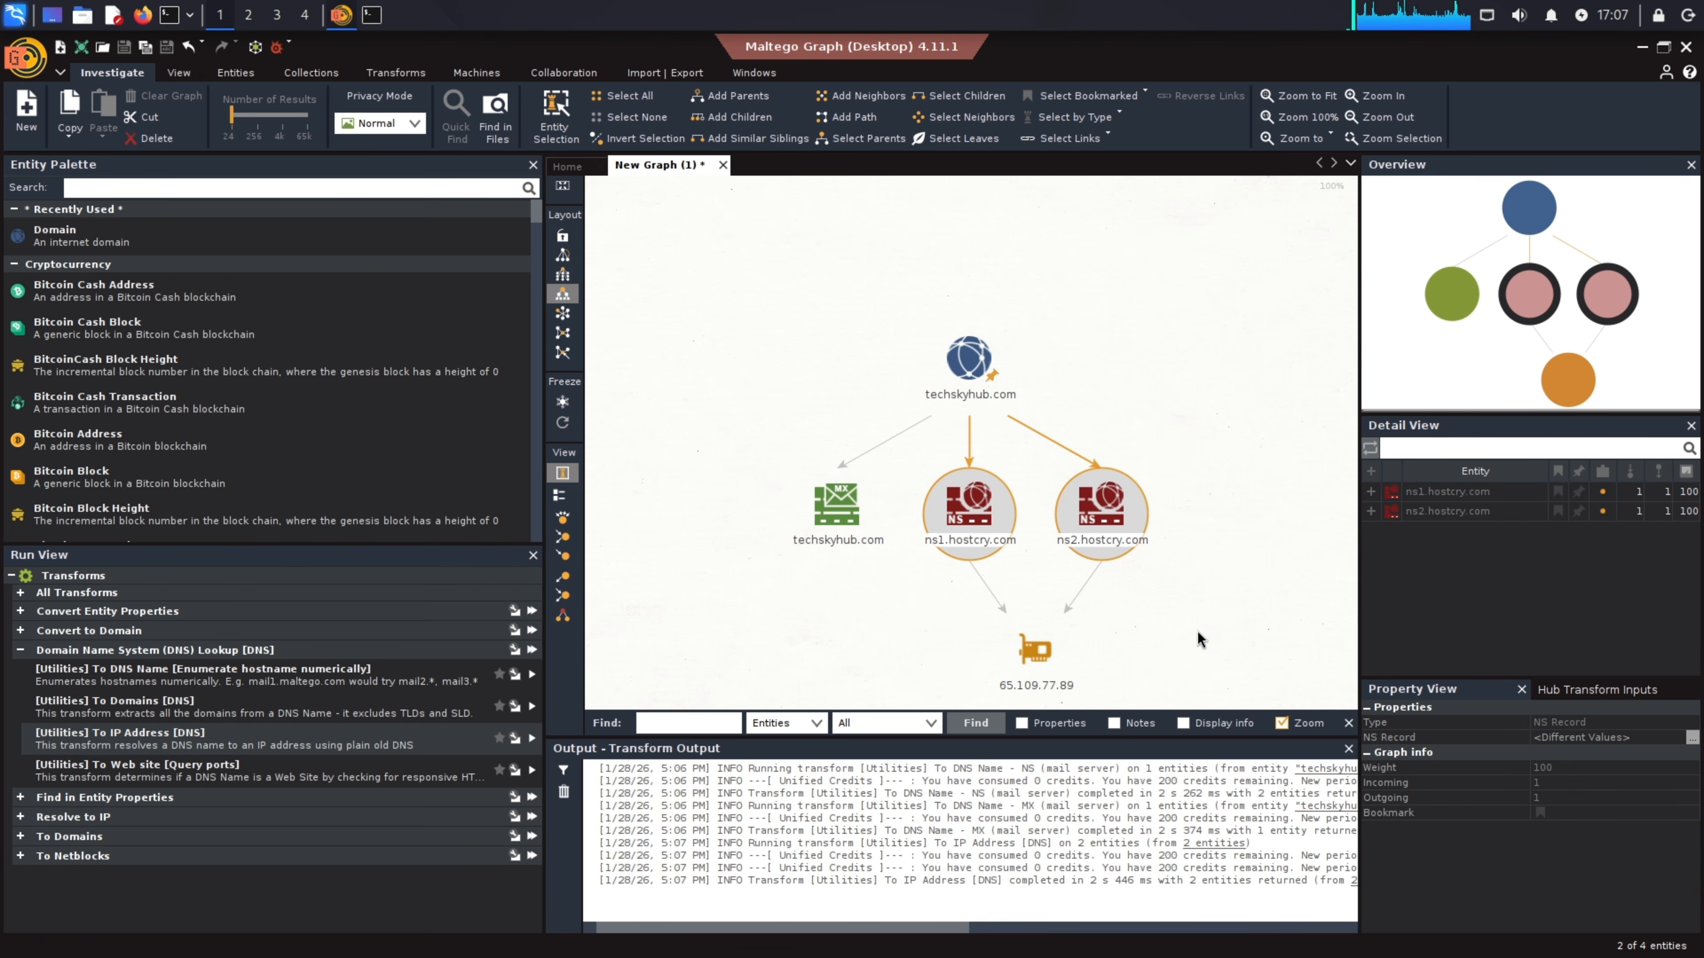
{"action": "left_click", "coordinate": [1036, 662]}
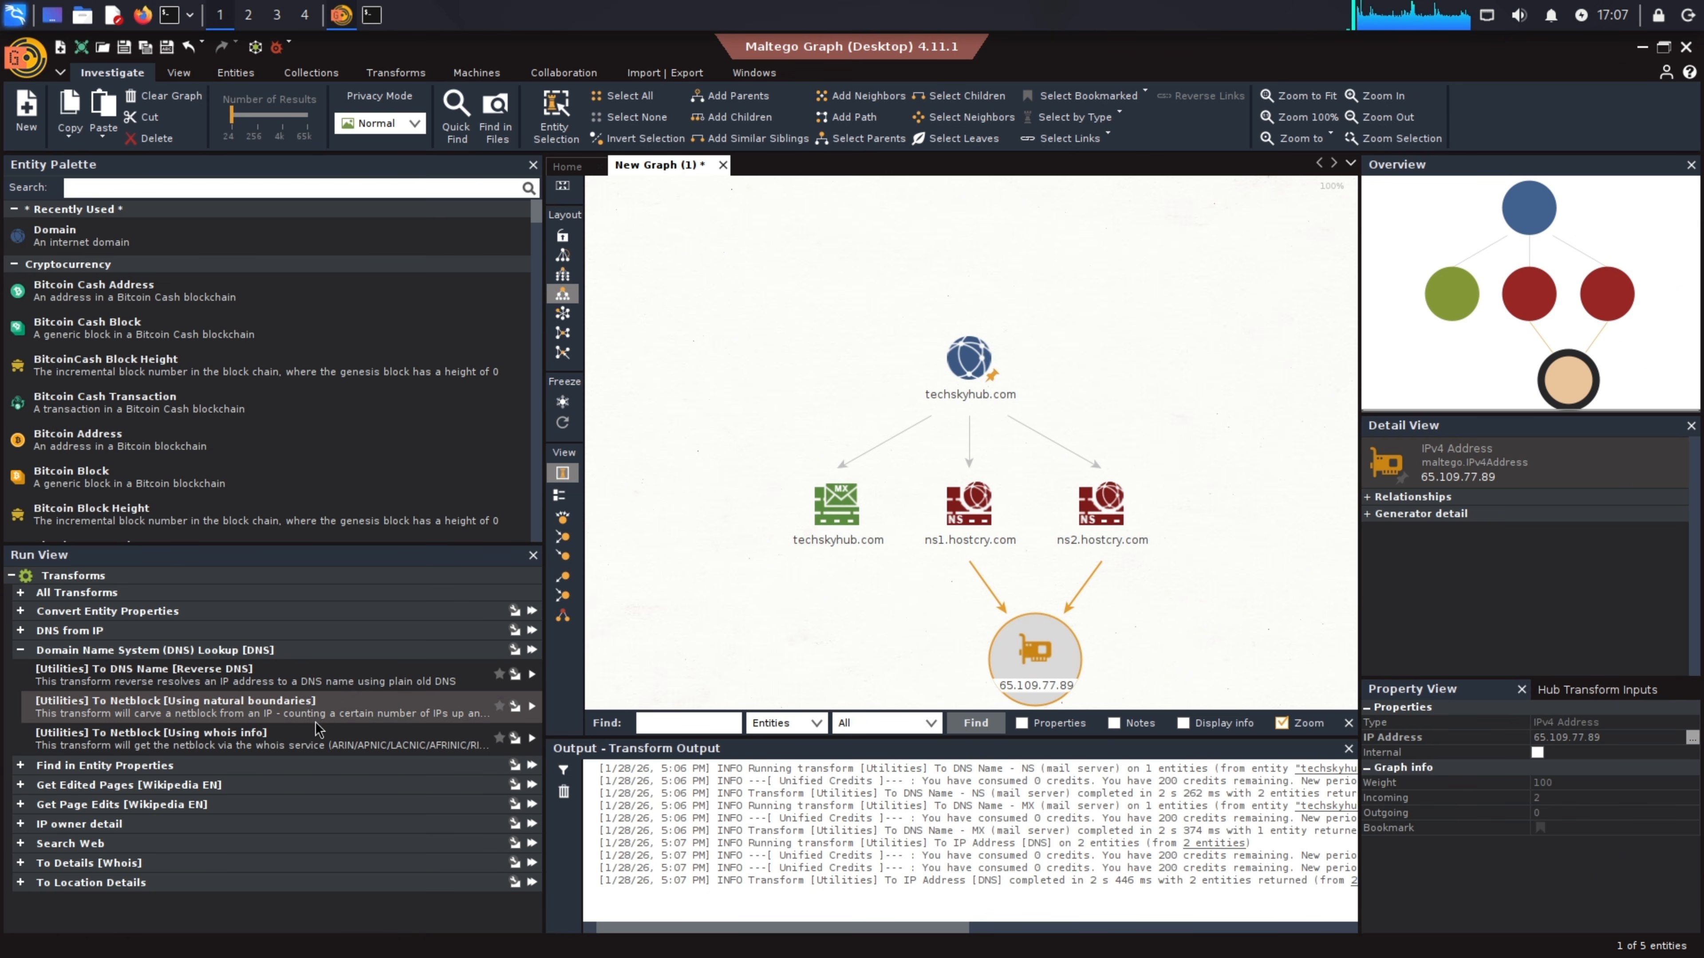
{"action": "left_click", "coordinate": [390, 734]}
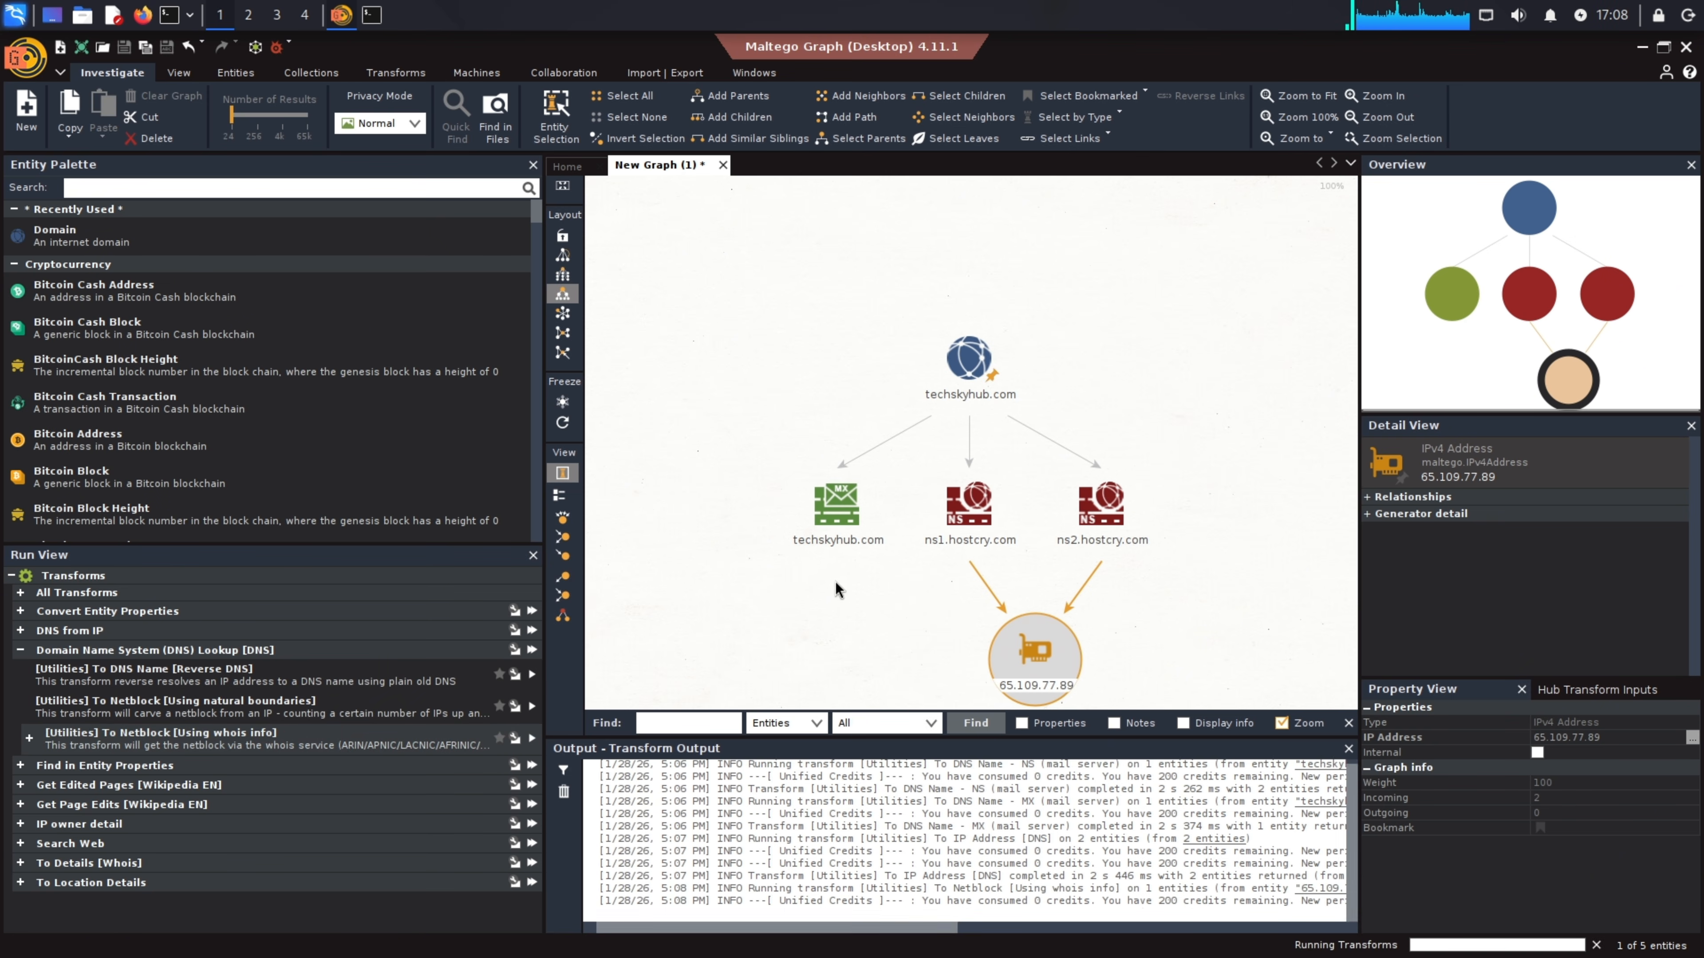
{"action": "left_click", "coordinate": [1312, 94]}
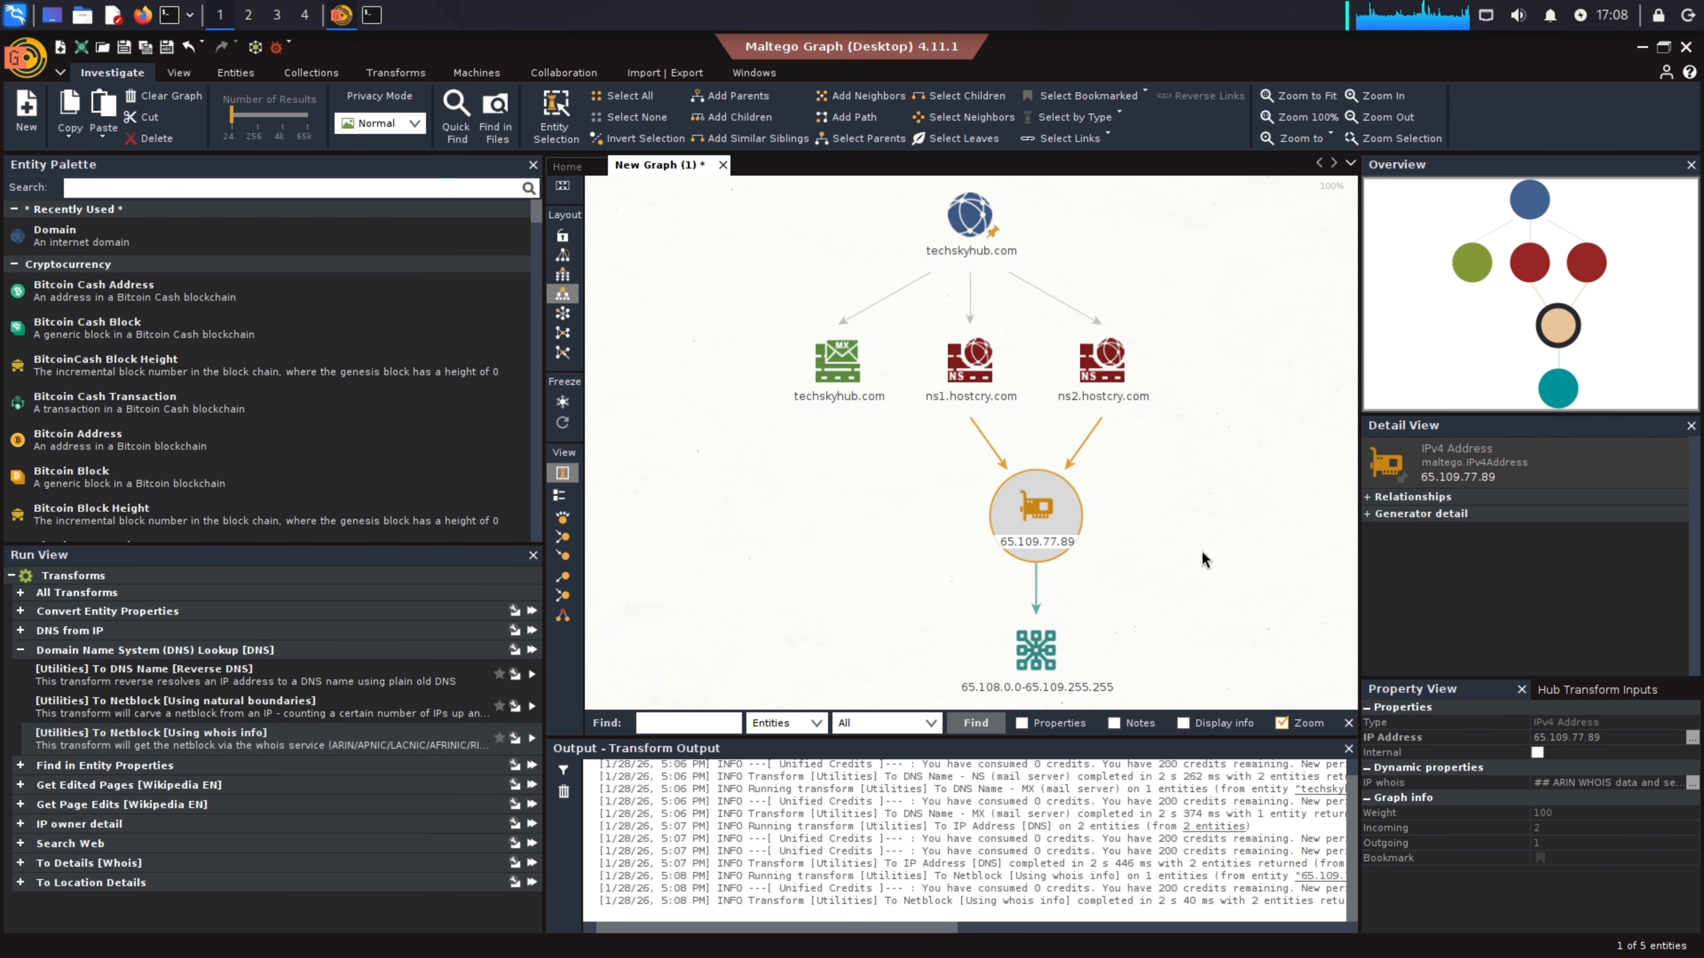
Highlight every entity and link to examine the domain's mapped infrastructure, and clear the selection
{"action": "left_click_drag", "start_coordinate": [1186, 698], "coordinate": [698, 179]}
{"action": "left_click", "coordinate": [1299, 95]}
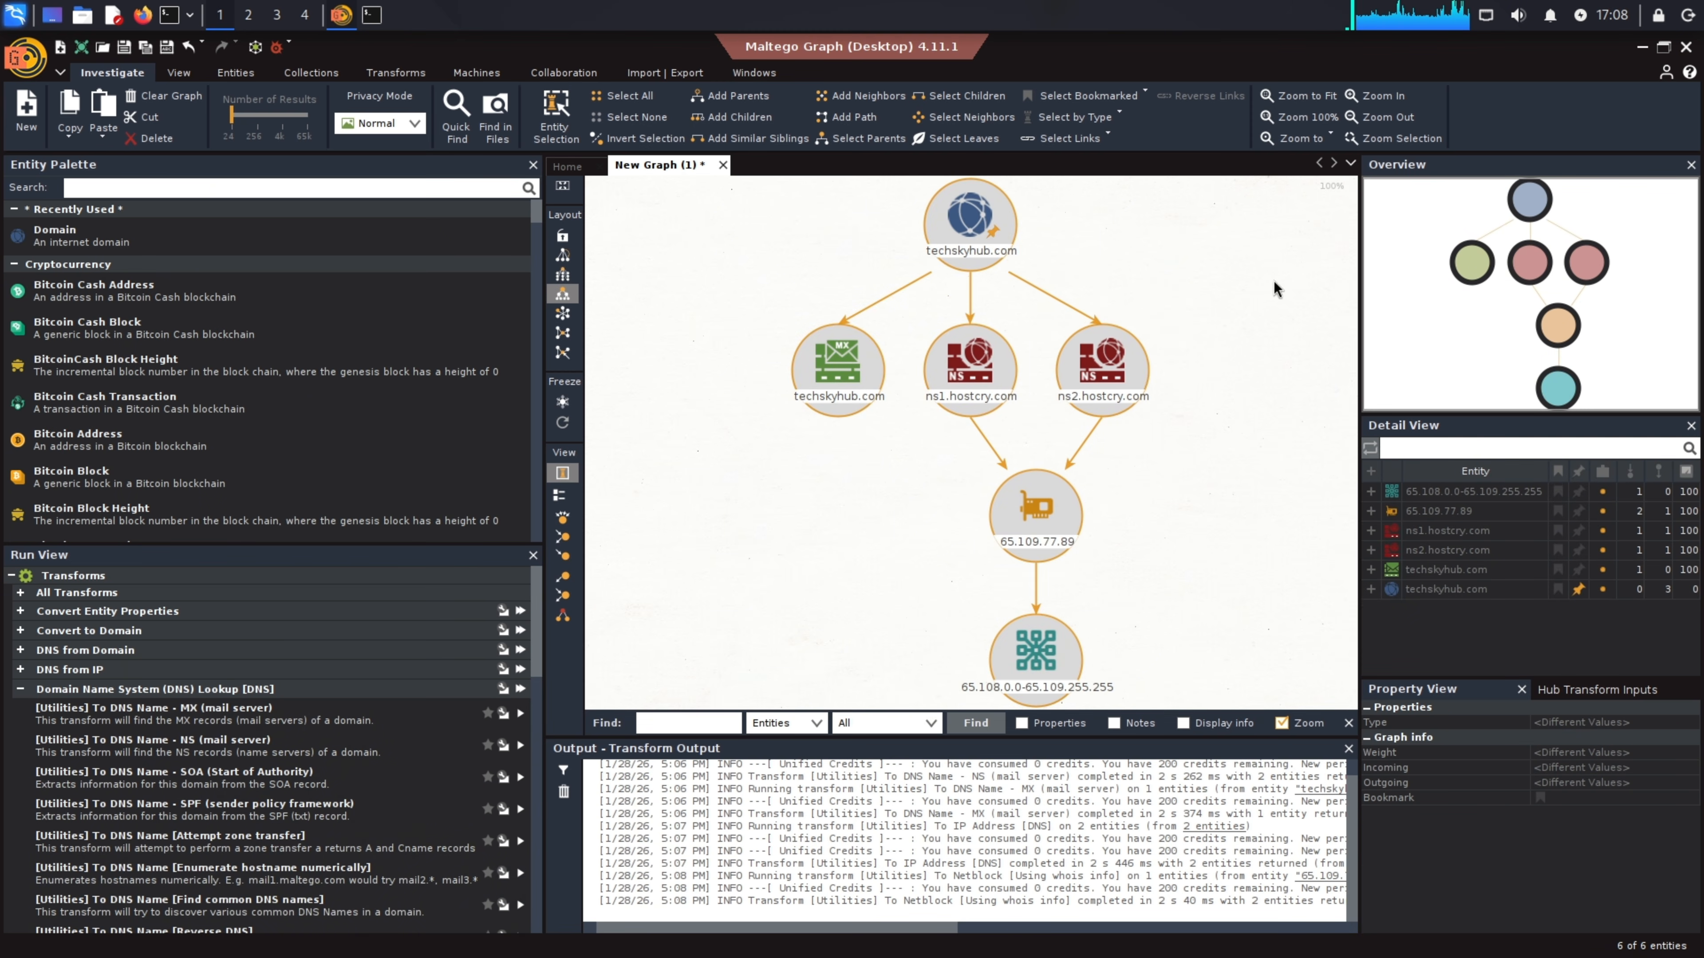
{"action": "left_click", "coordinate": [1274, 438]}
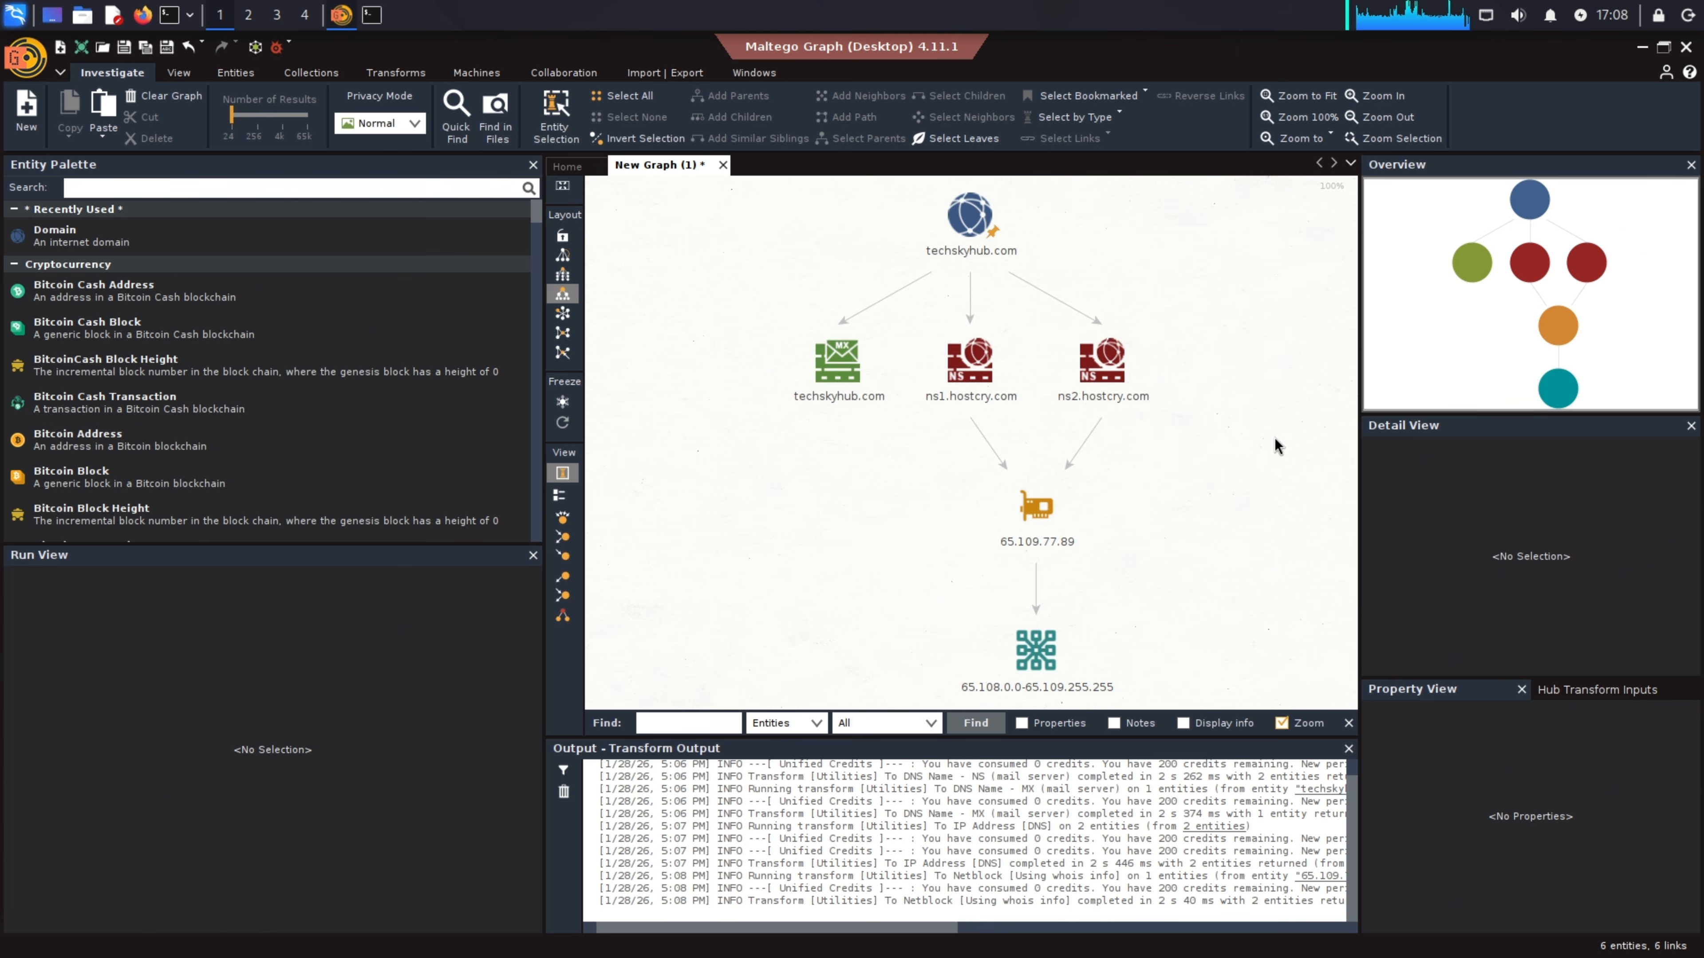
Start the Company Stalker machine on the techskyhub.com domain and acknowledge the Results Limited notice
{"action": "left_click", "coordinate": [1008, 221]}
{"action": "left_click", "coordinate": [1008, 221]}
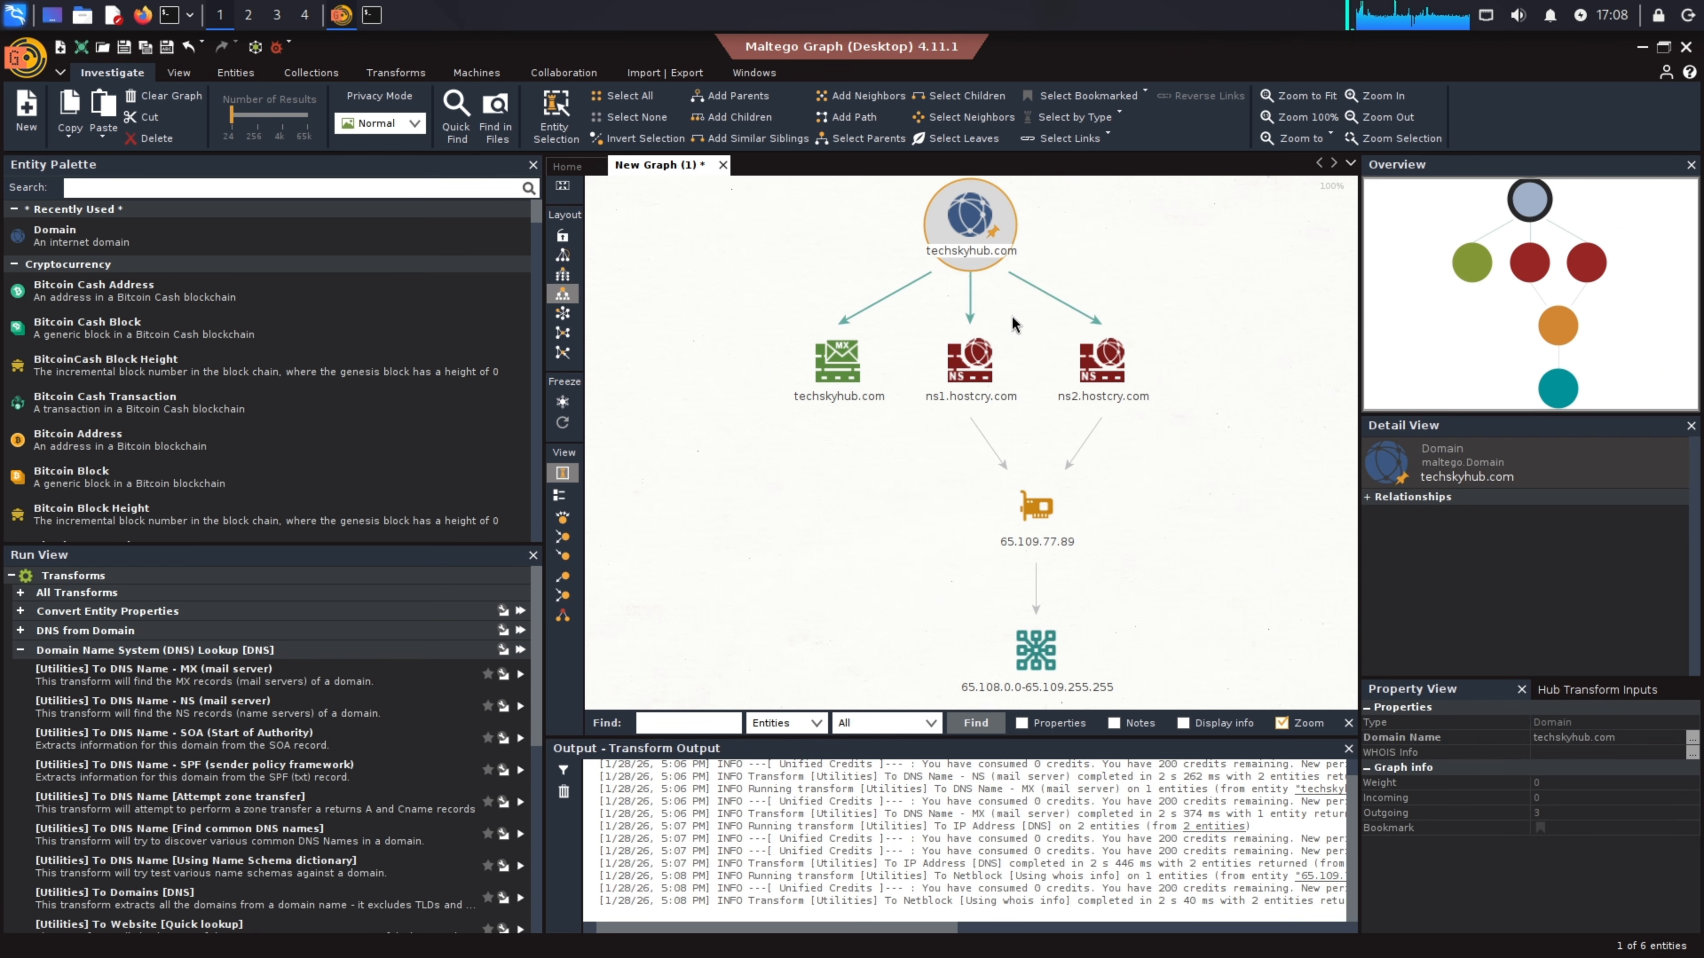
{"action": "left_click", "coordinate": [11, 575]}
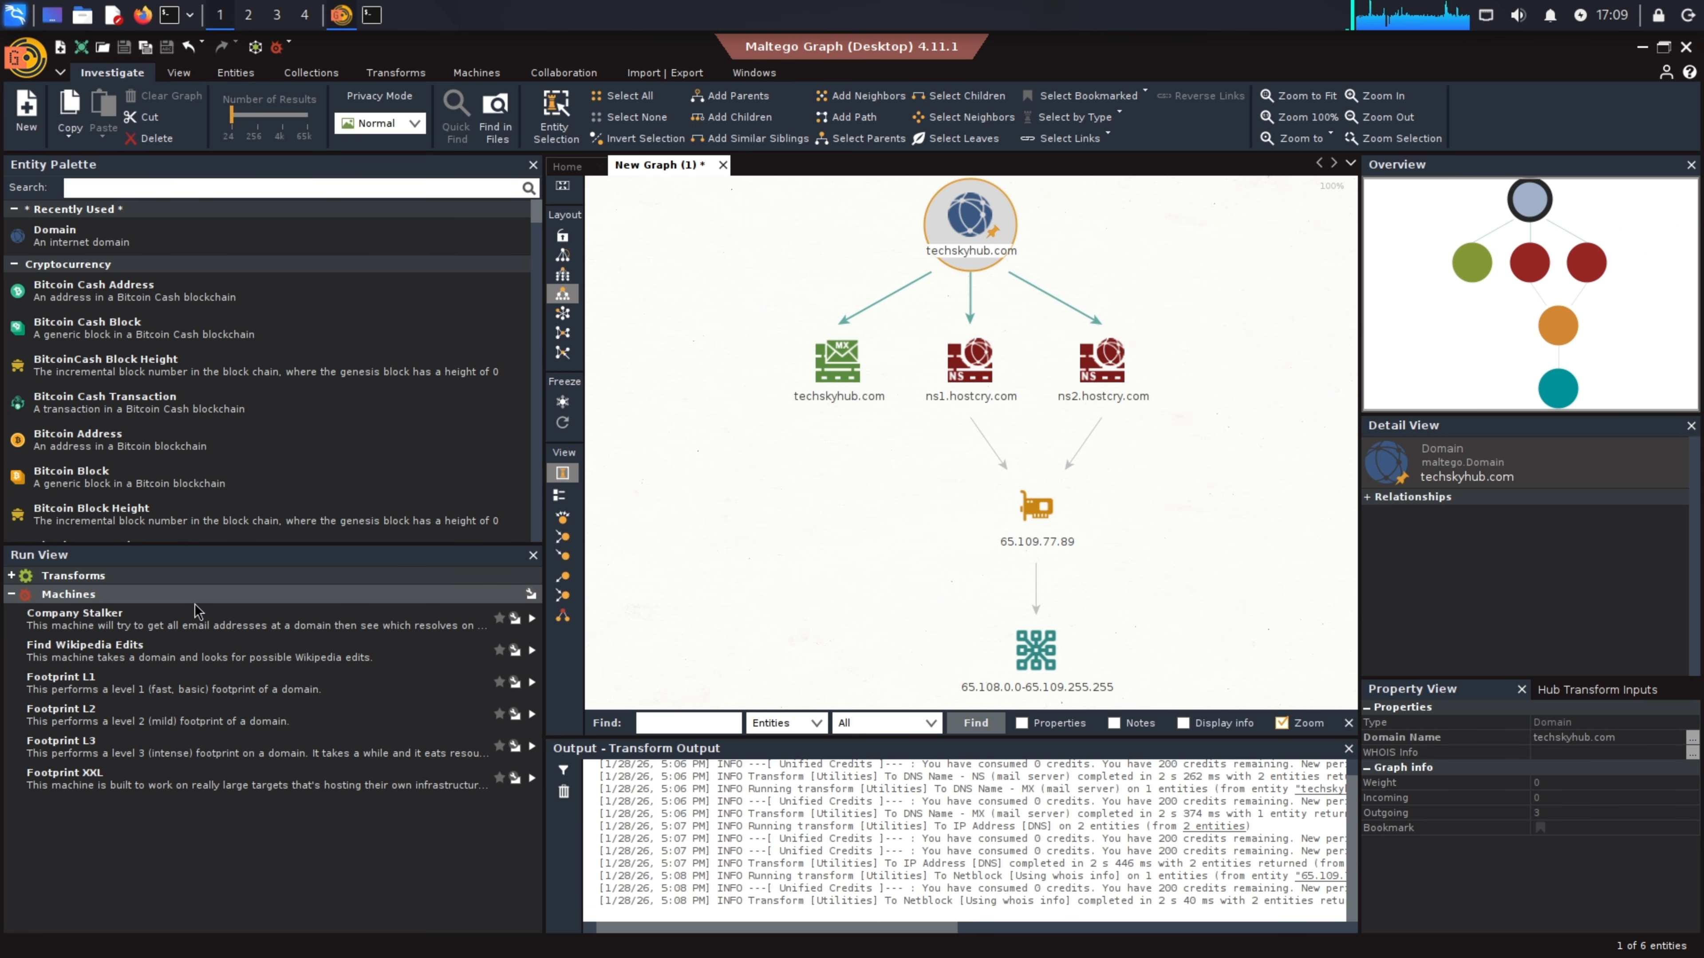
{"action": "double_click", "coordinate": [476, 619]}
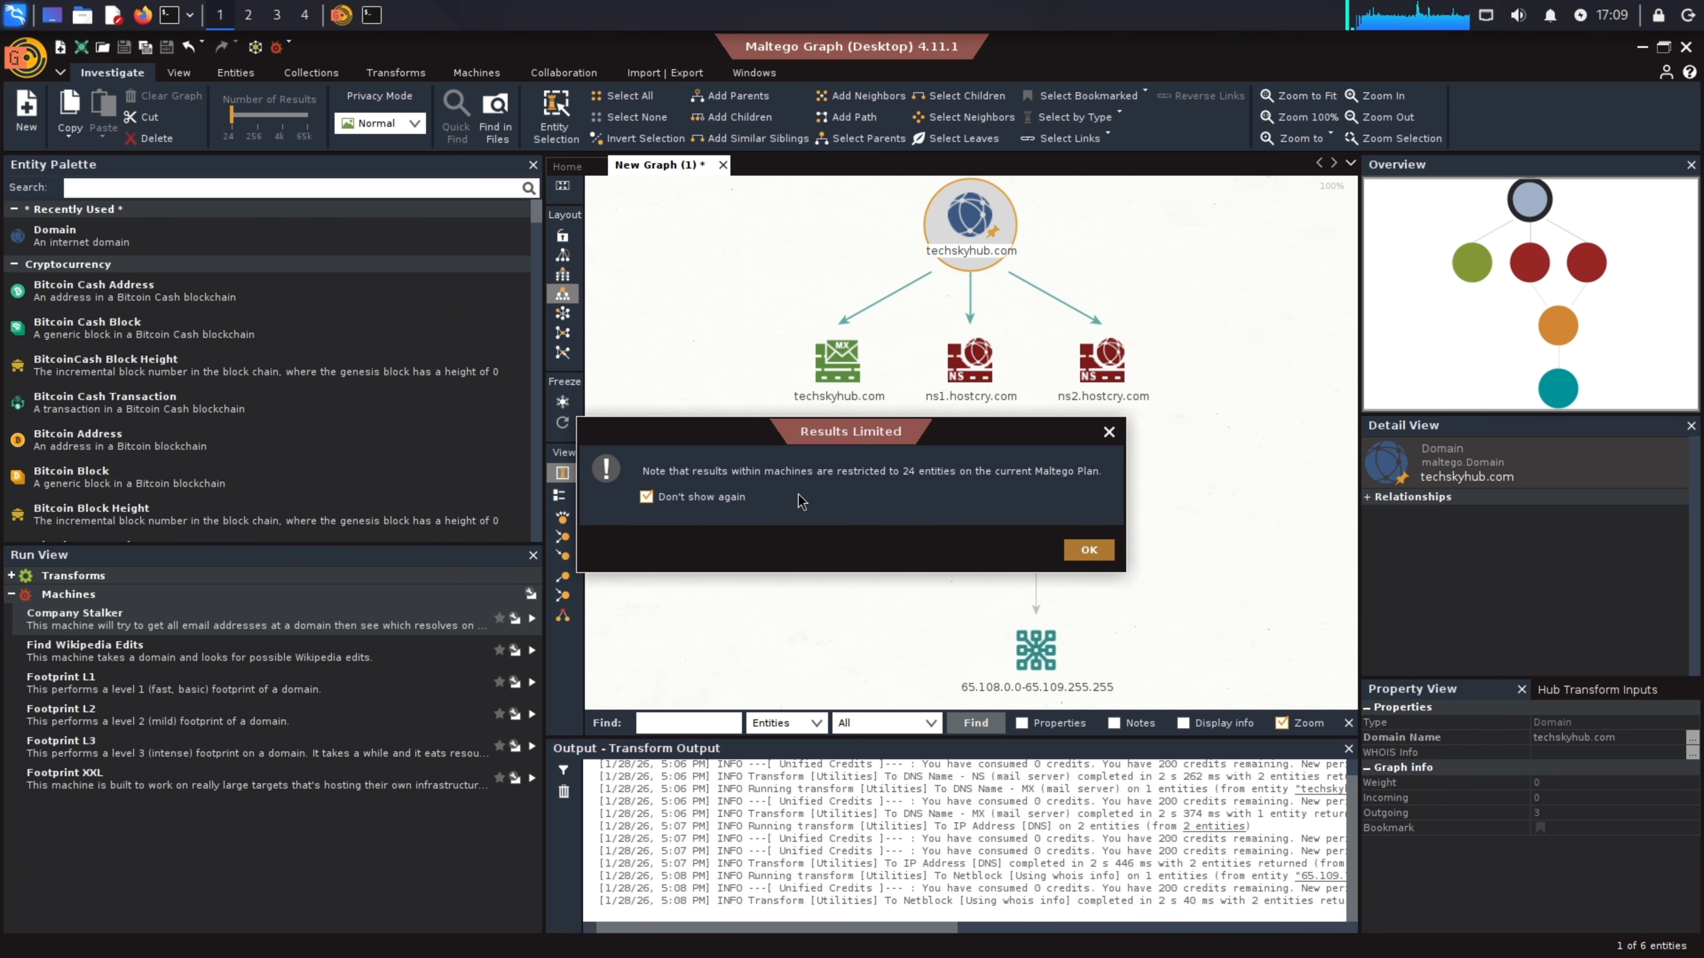
{"action": "left_click", "coordinate": [1088, 550]}
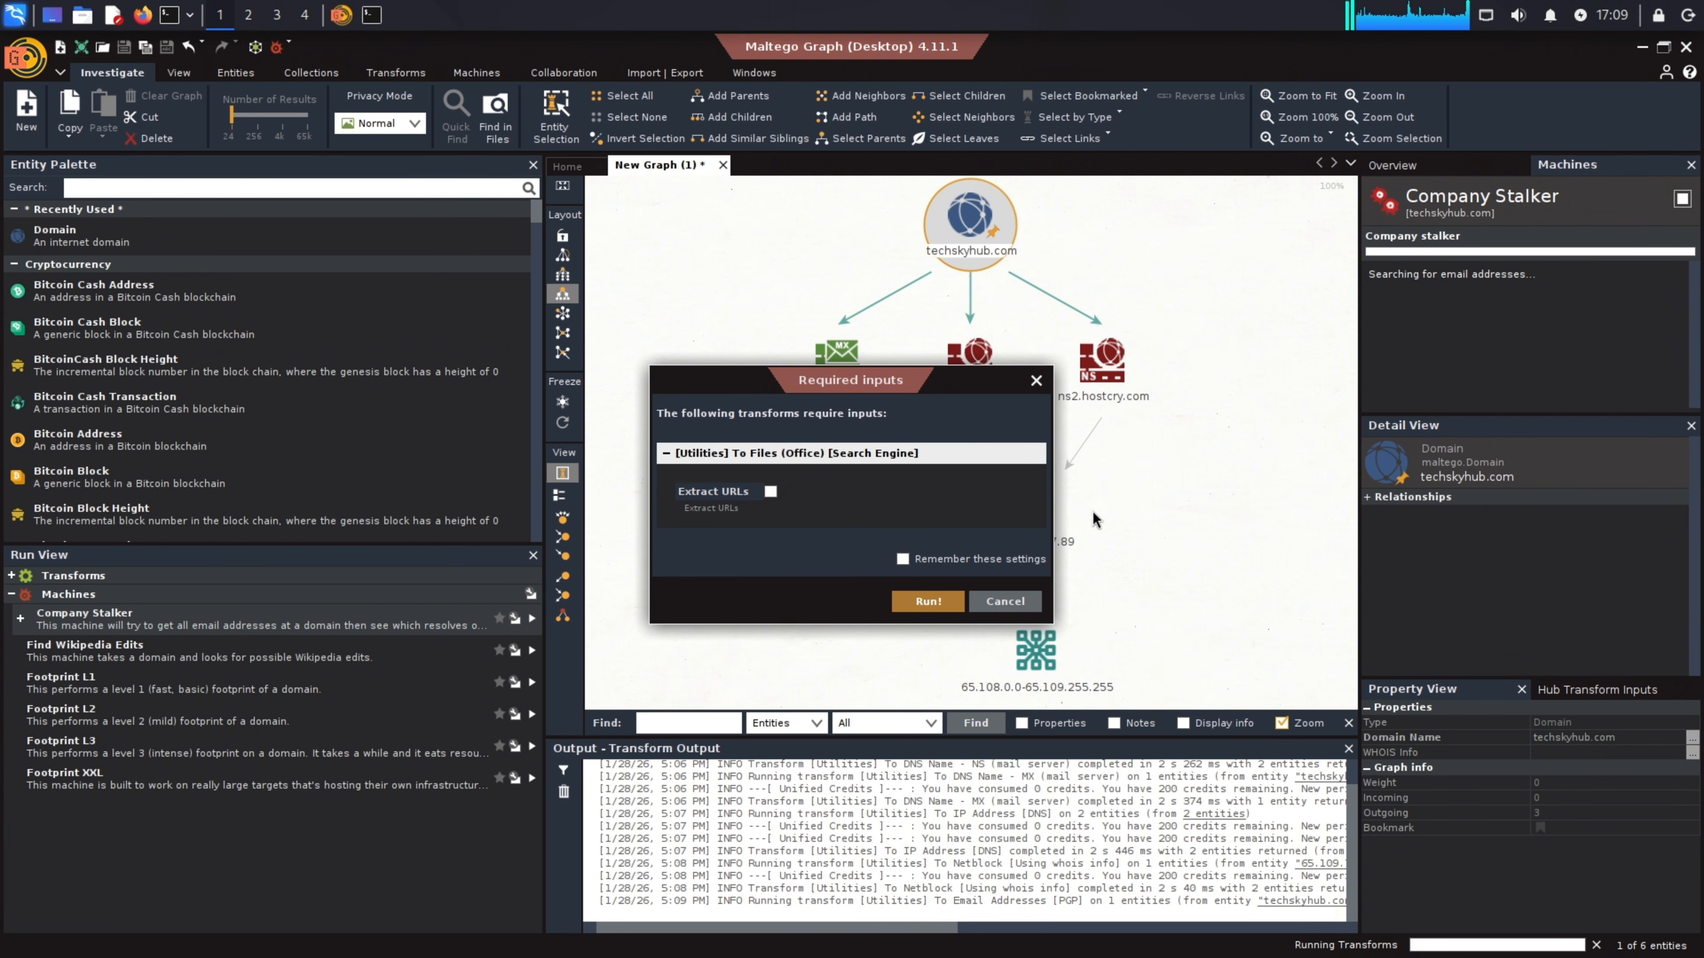
{"action": "left_click", "coordinate": [772, 492]}
{"action": "left_click", "coordinate": [935, 602]}
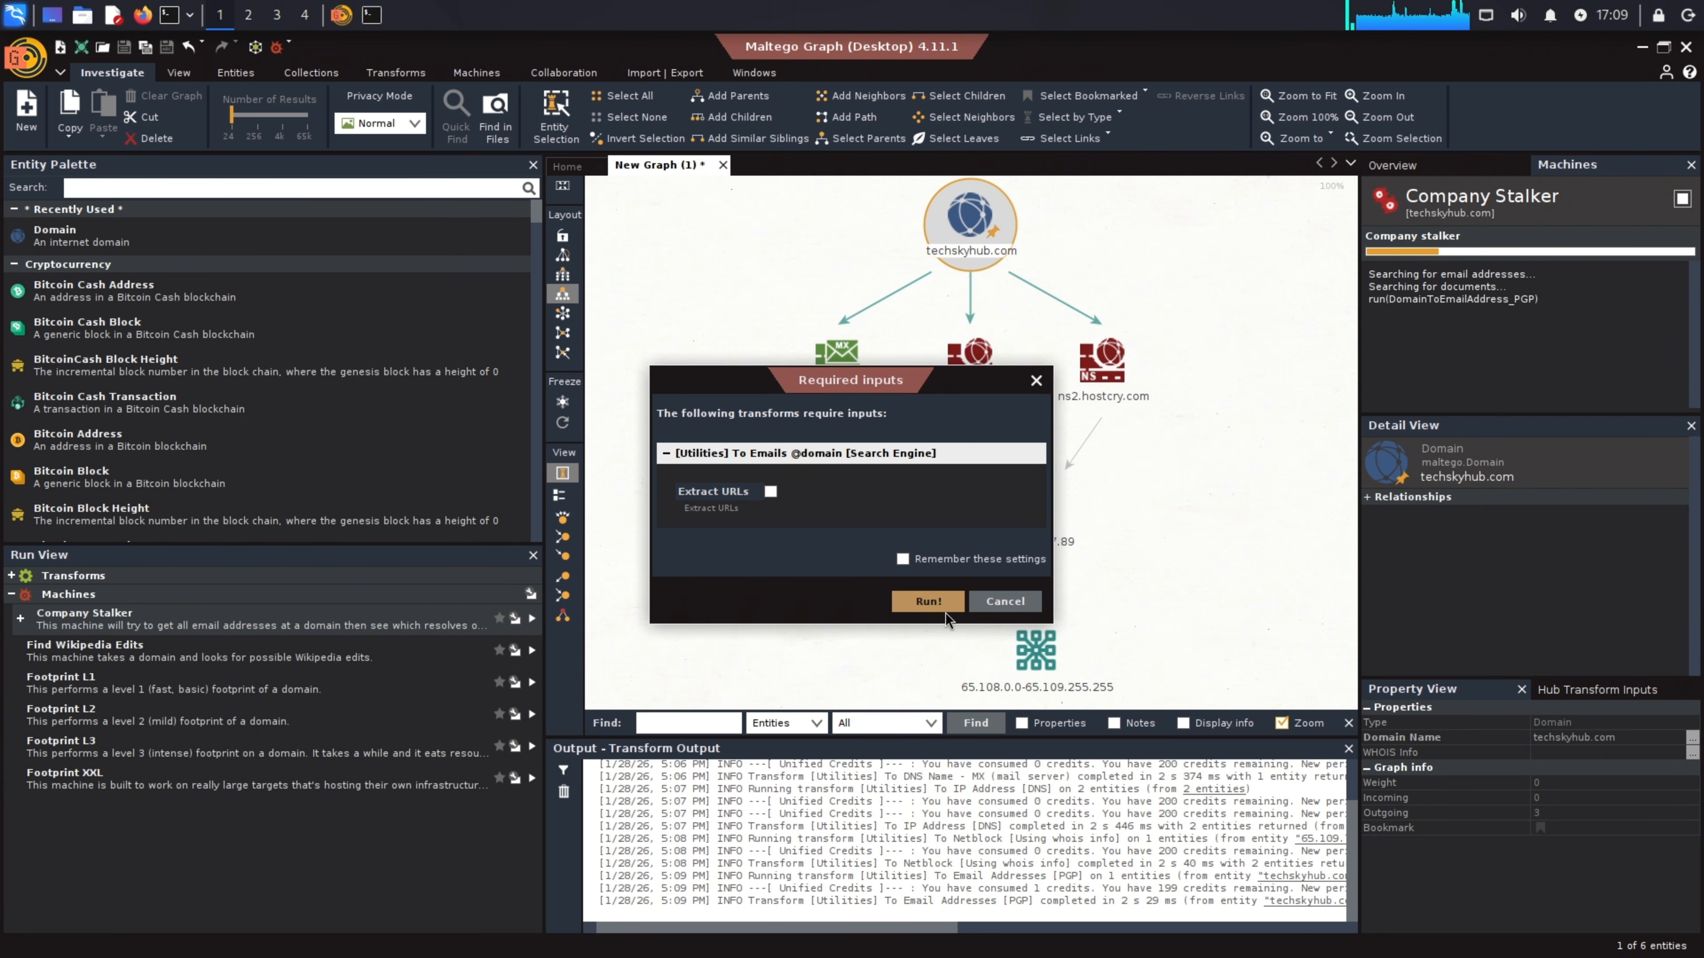
{"action": "left_click", "coordinate": [772, 492]}
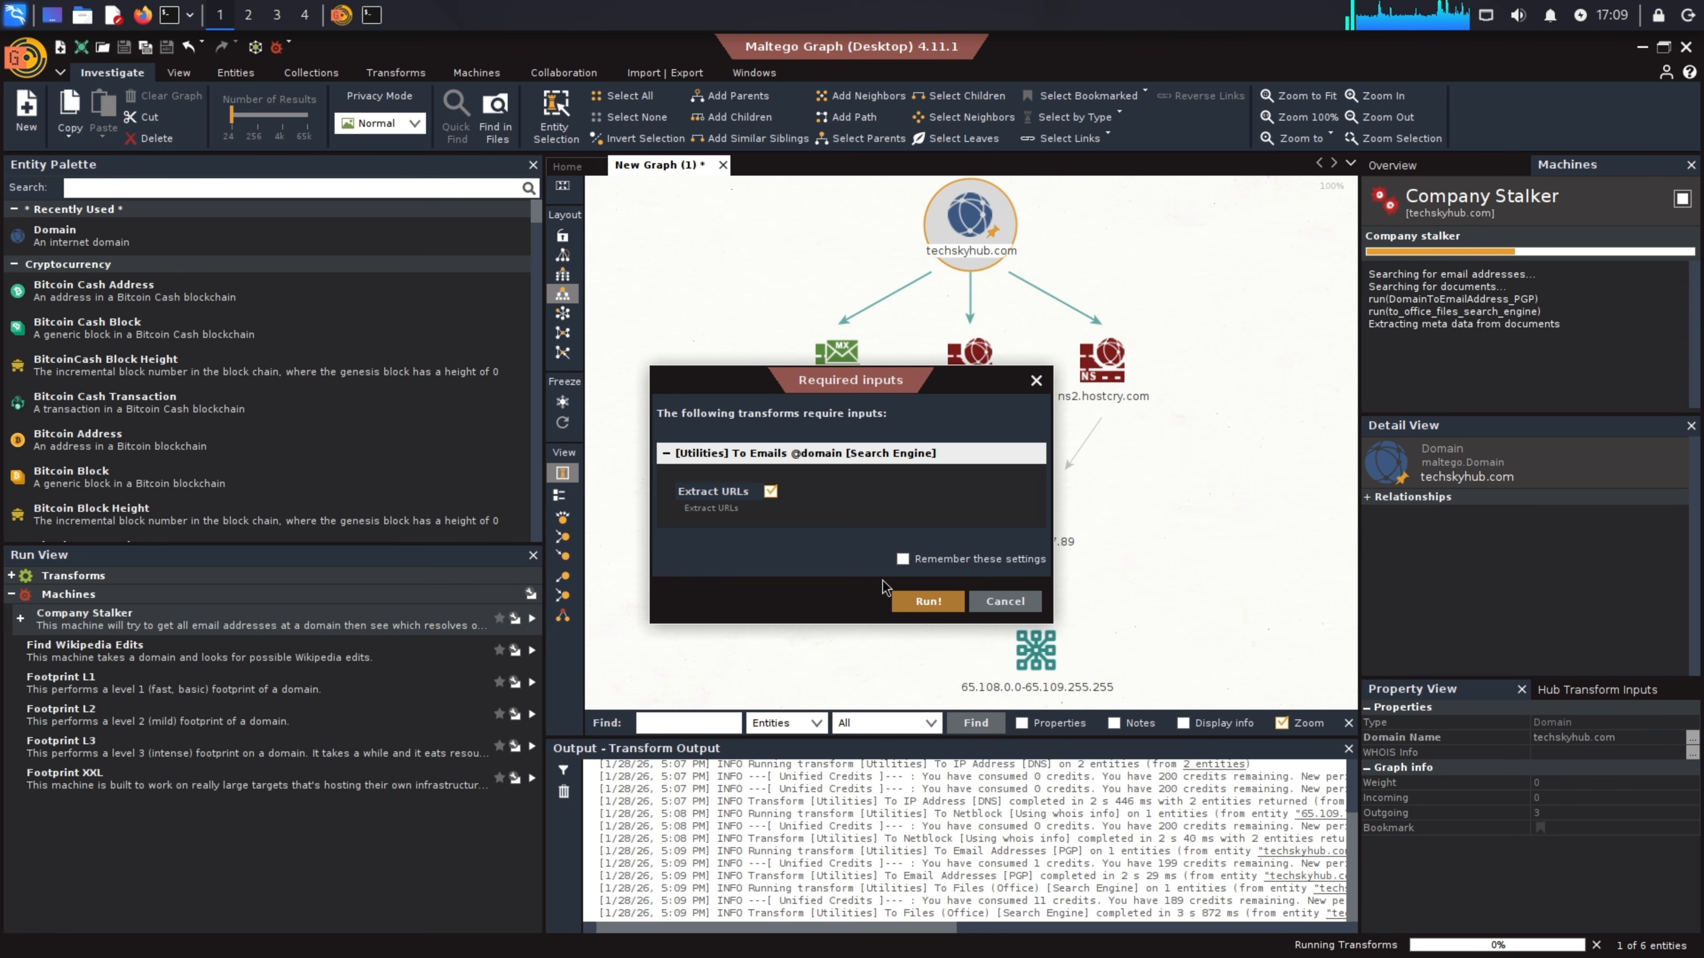
{"action": "left_click", "coordinate": [929, 602]}
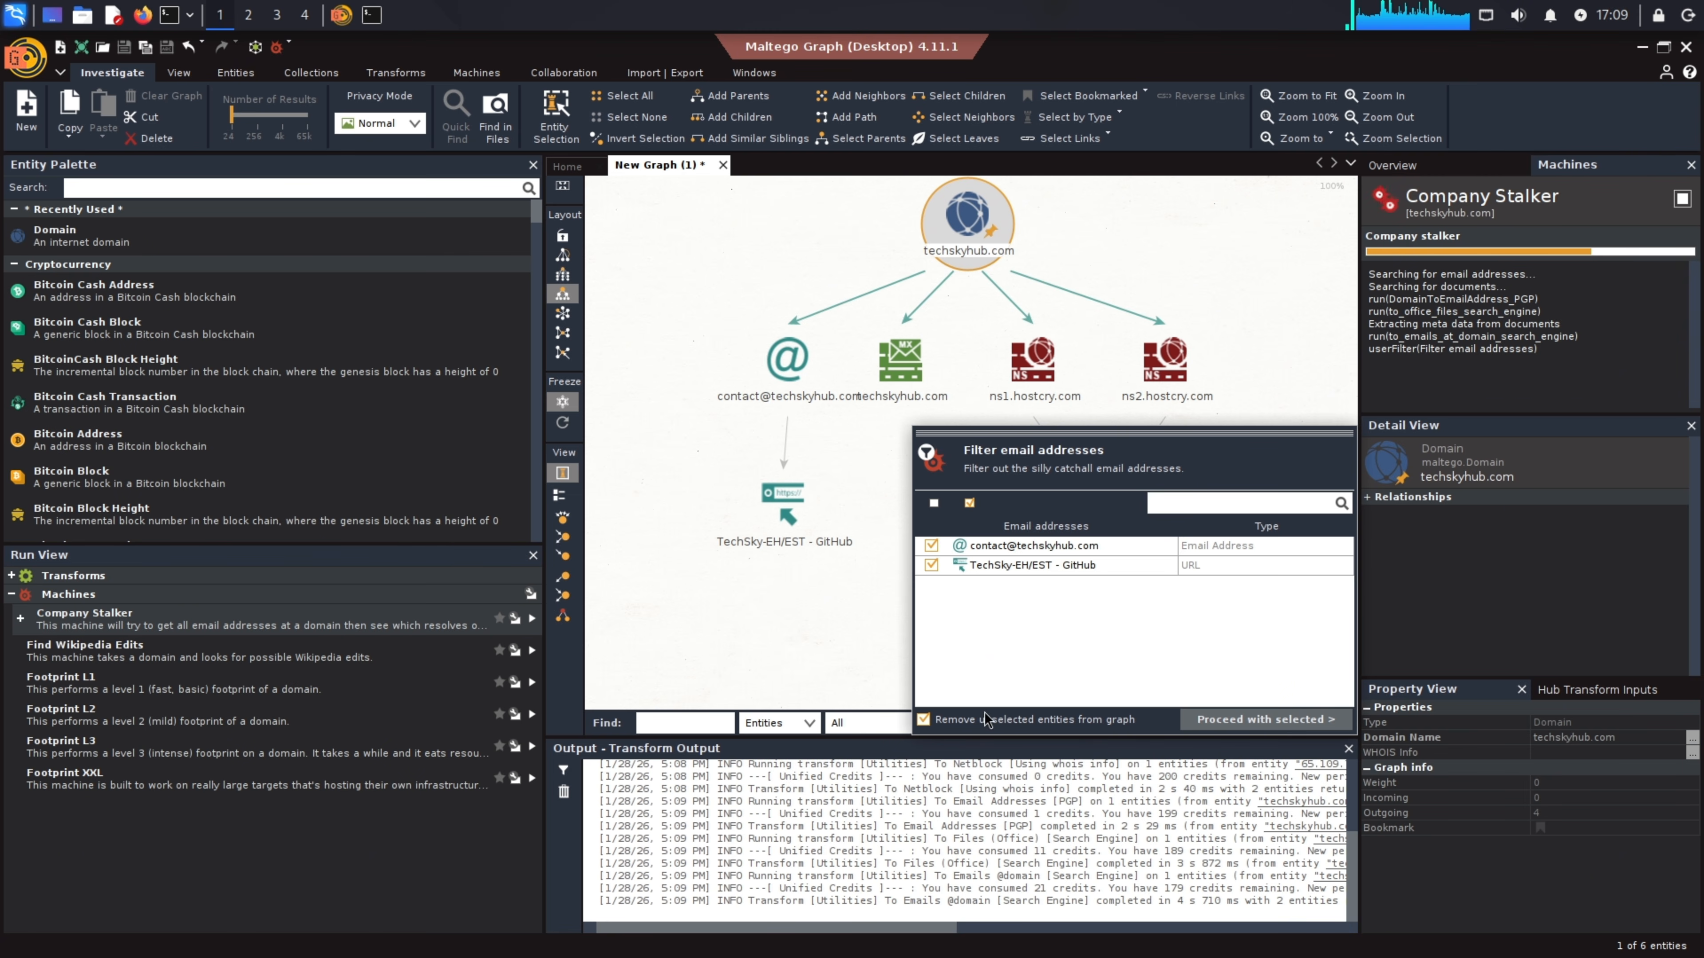
{"action": "left_click", "coordinate": [1332, 720]}
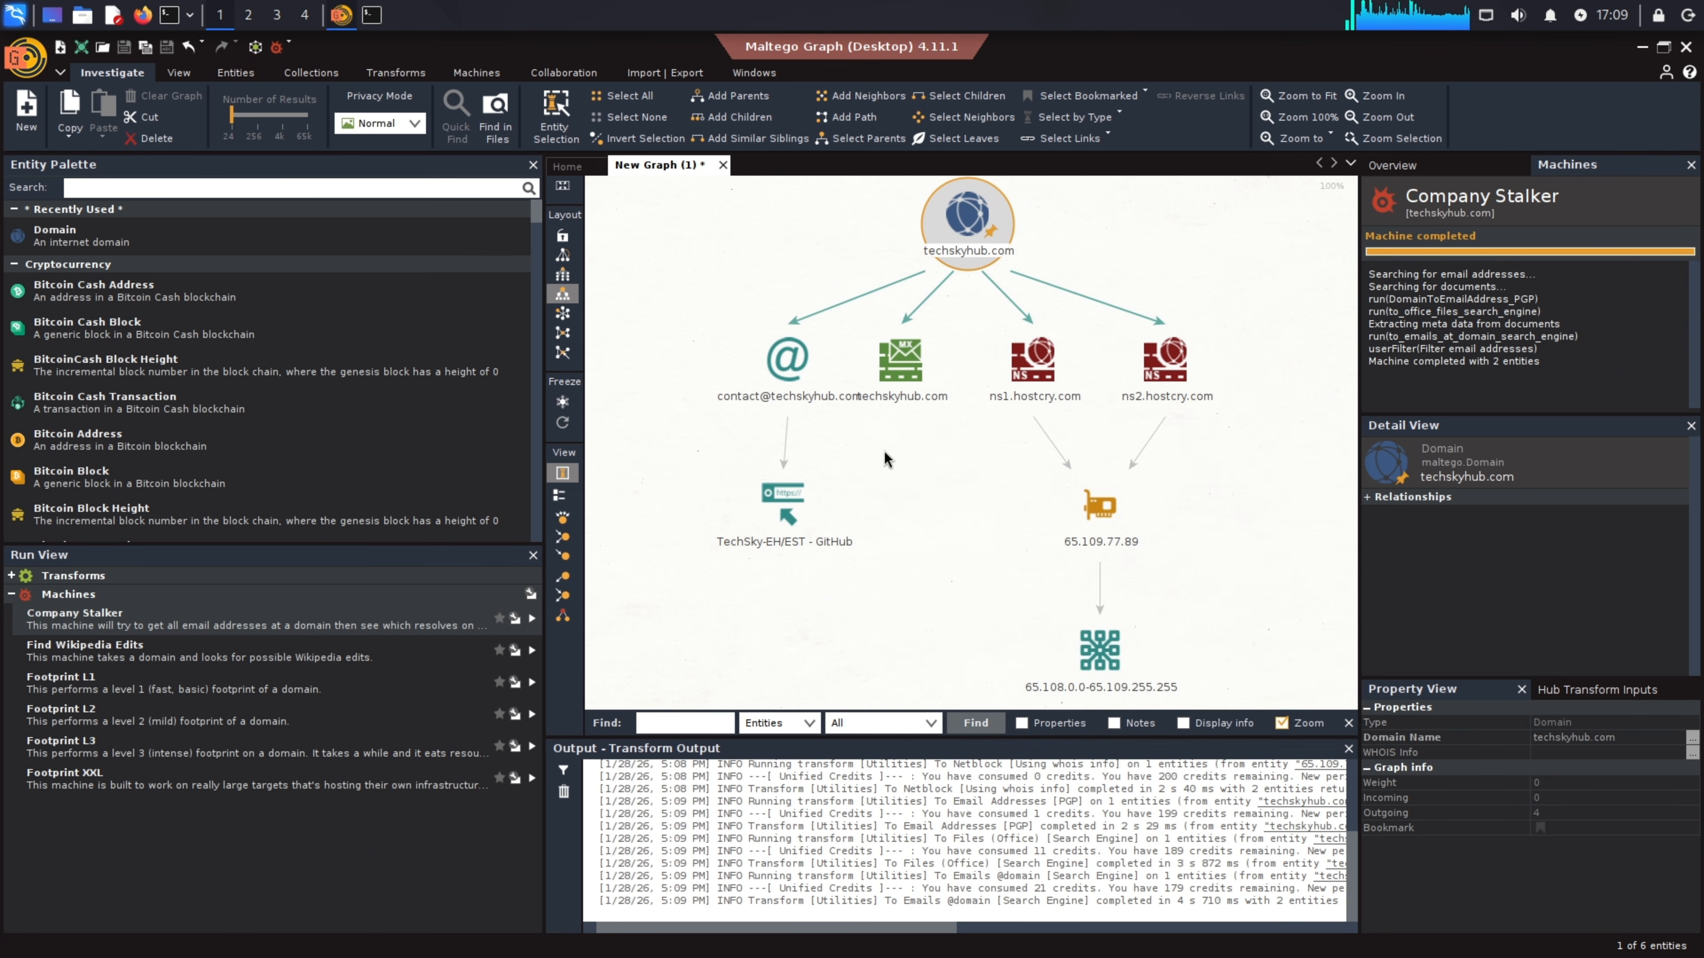
Rearrange the expanded graph with the neighbouring tree layout, show the graph overview, and inspect the discovered email address entity
{"action": "left_click", "coordinate": [562, 274]}
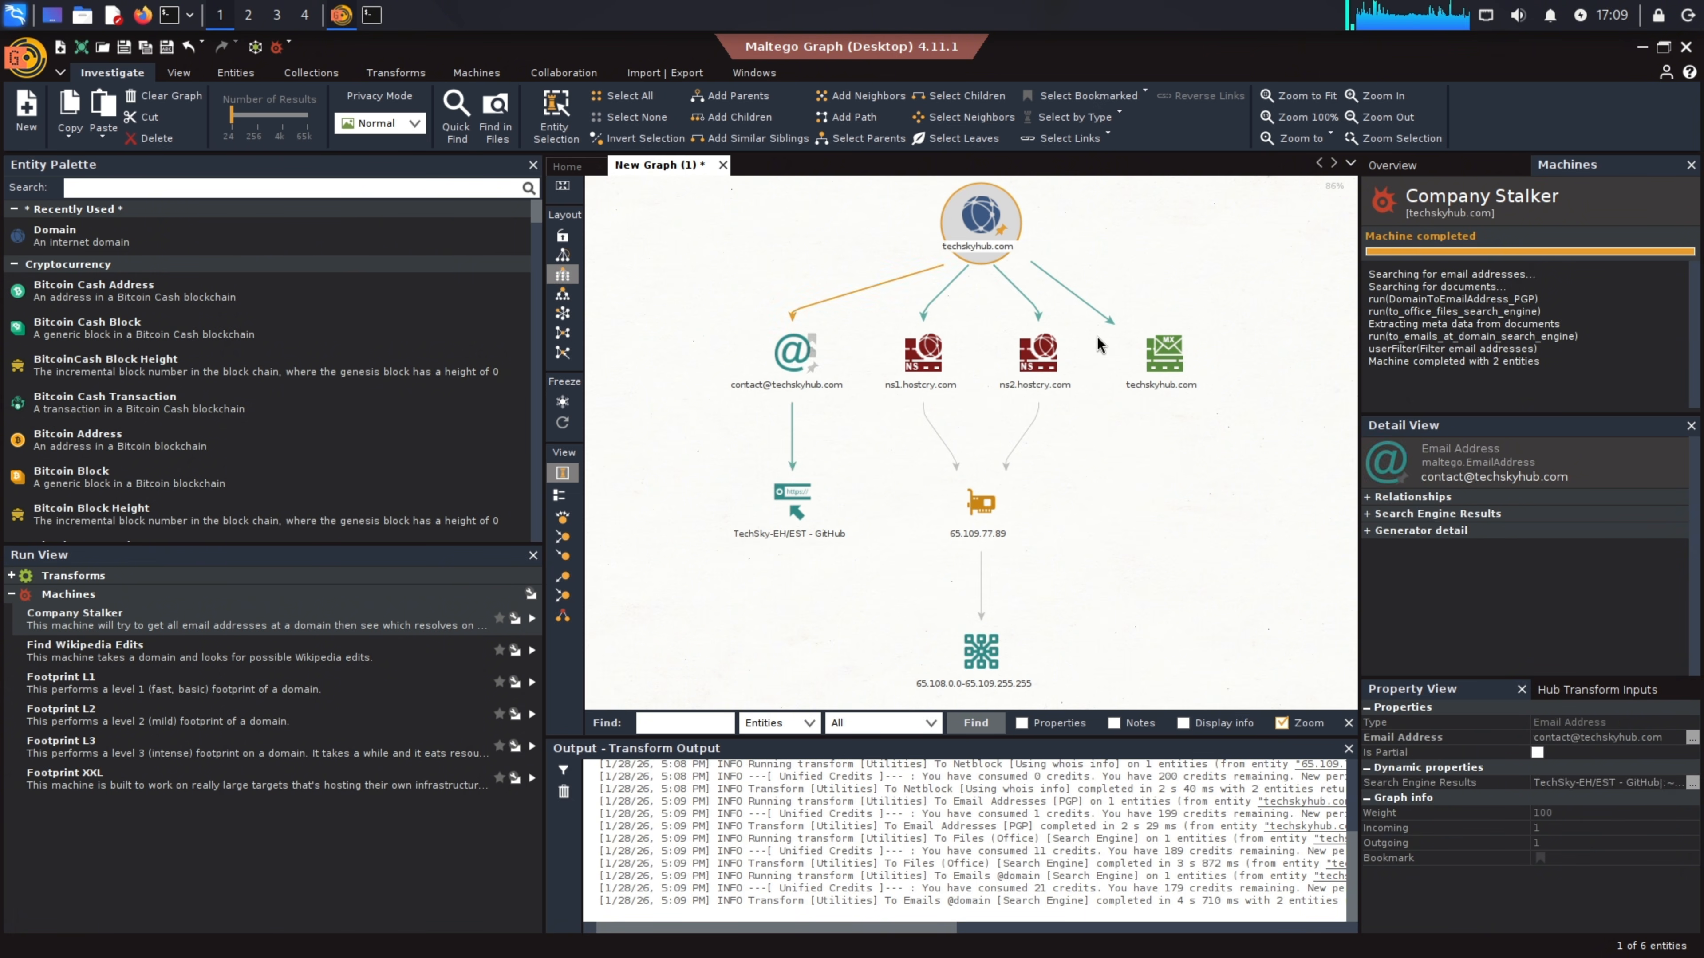
{"action": "left_click", "coordinate": [1505, 171]}
{"action": "left_click", "coordinate": [750, 389]}
{"action": "scroll", "coordinate": [750, 394], "scroll_direction": "up", "scroll_amount": 5}
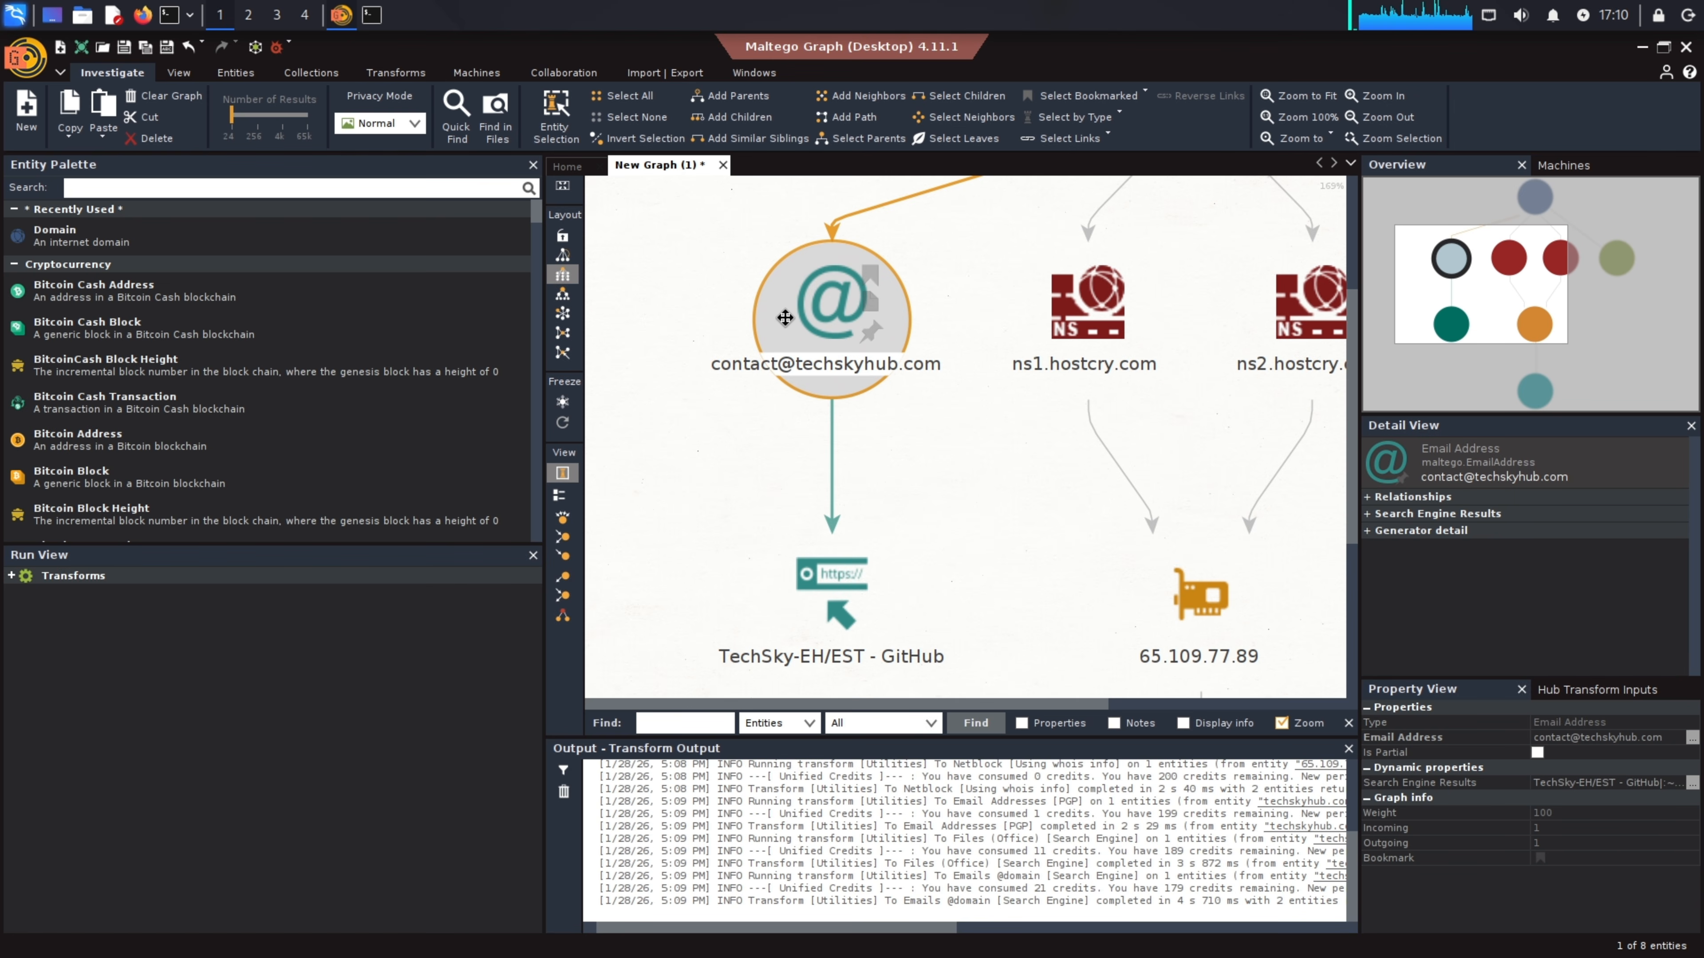
Examine the full URL in the properties of the GitHub entity linked to the email address, and clear the selection
{"action": "left_click", "coordinate": [783, 581]}
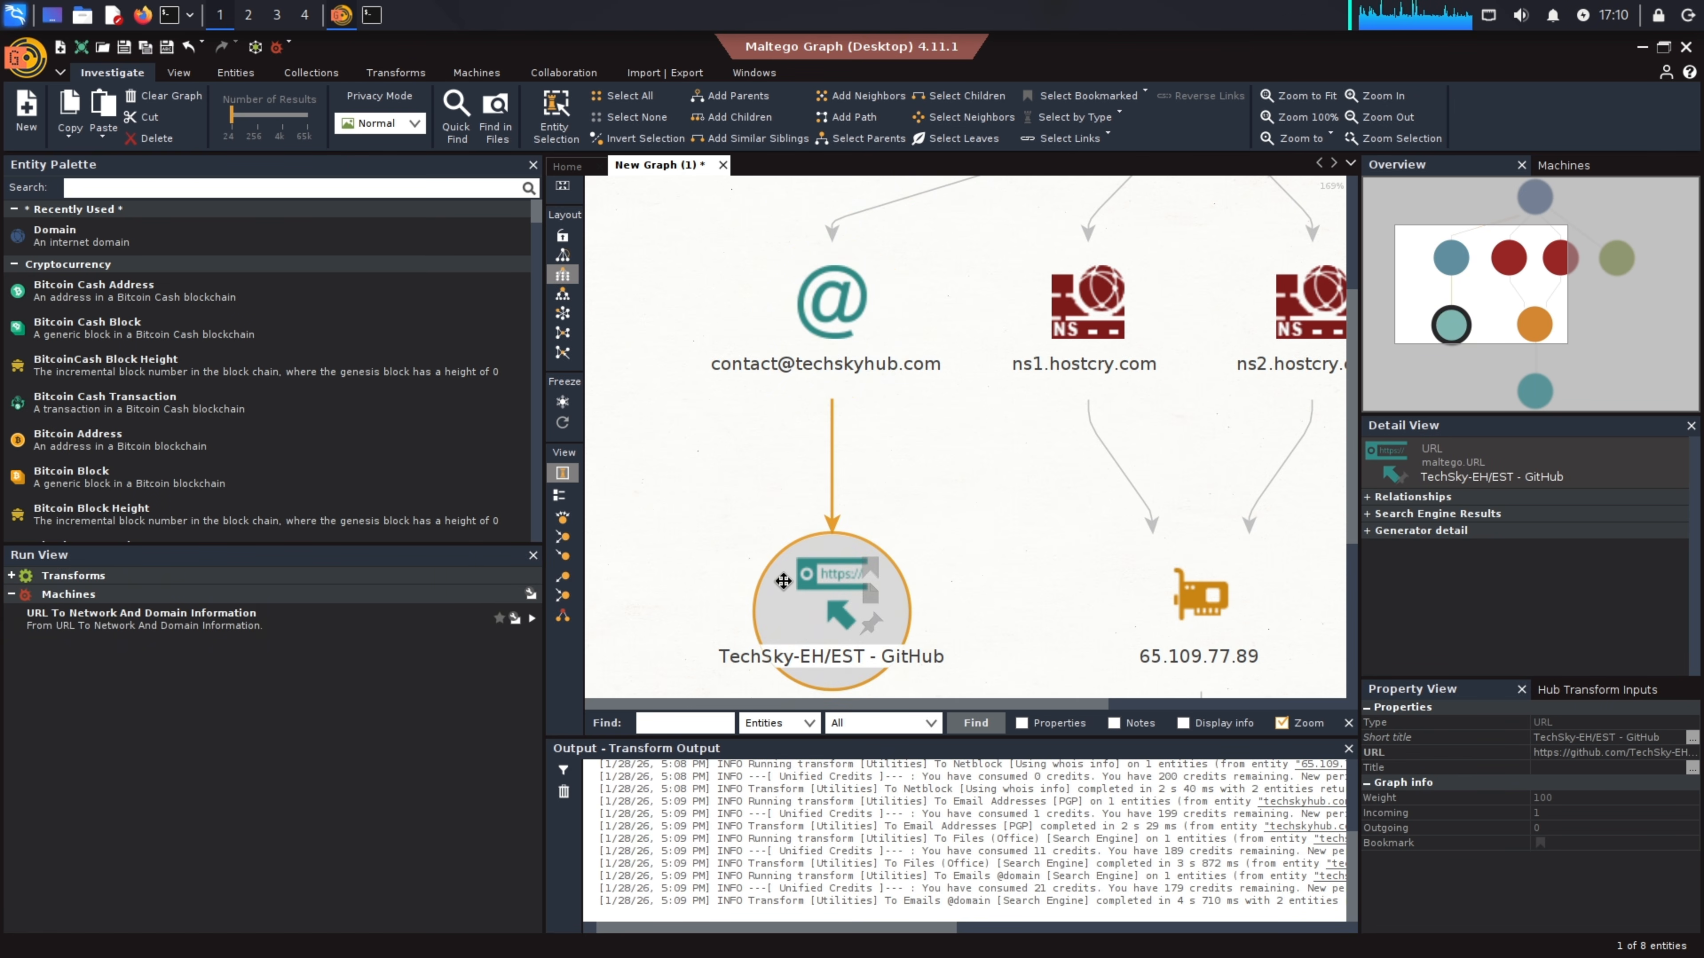
{"action": "double_click", "coordinate": [782, 581]}
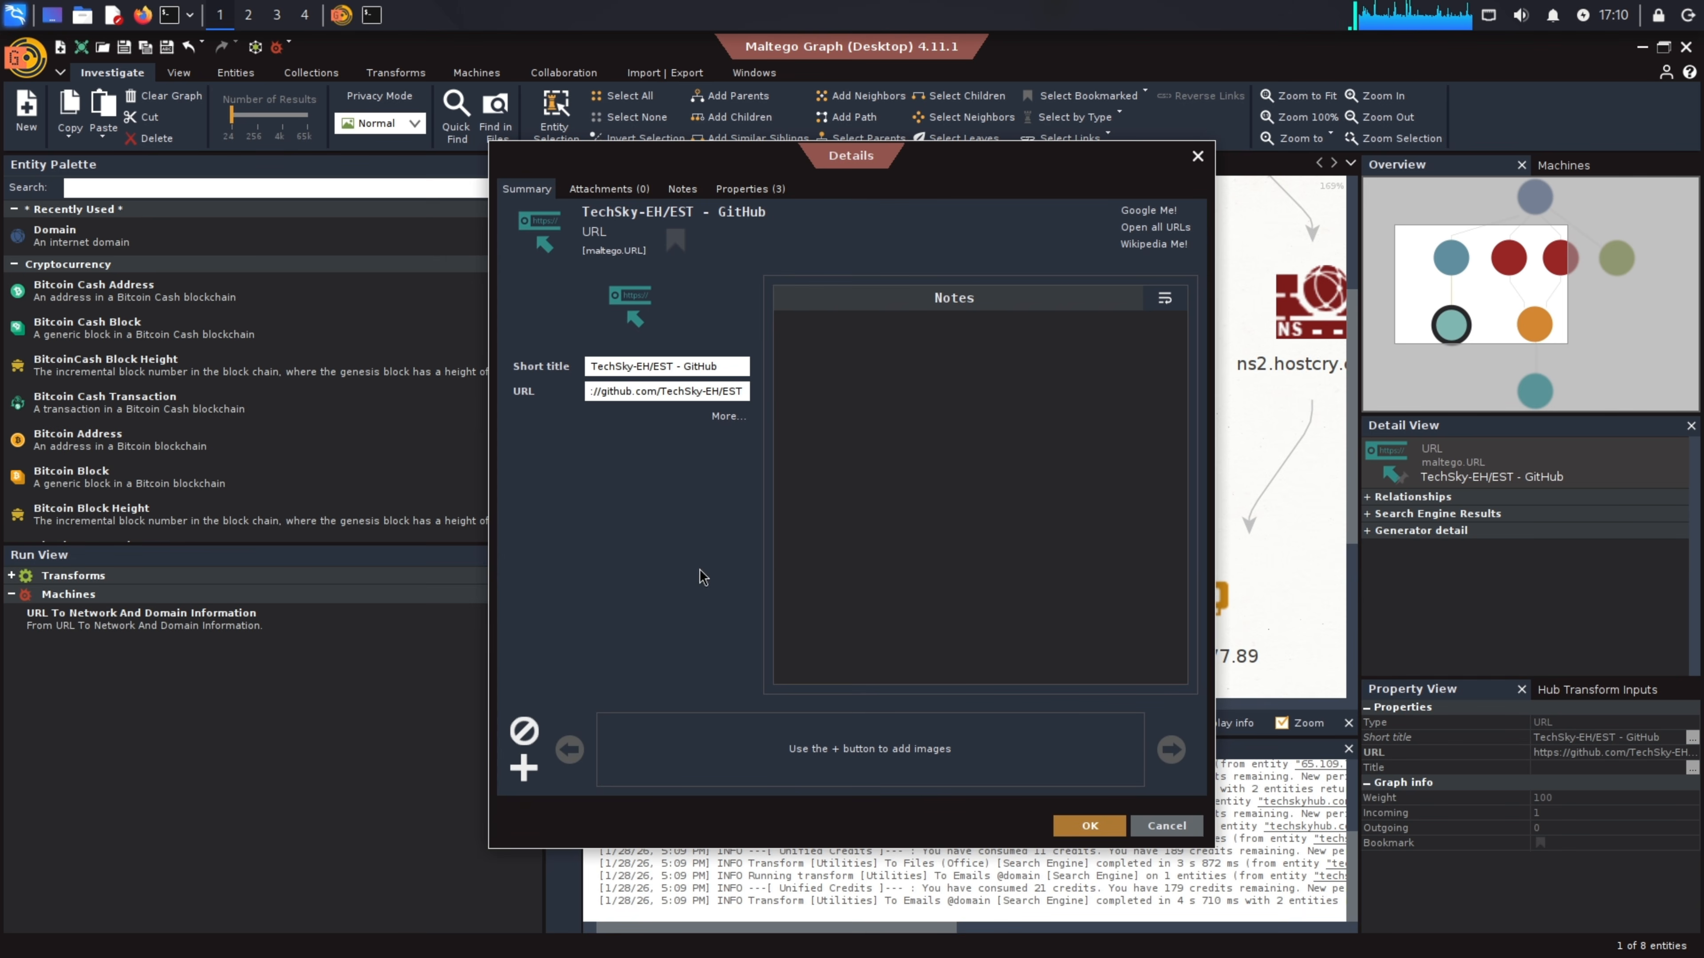
{"action": "left_click_drag", "start_coordinate": [739, 389], "coordinate": [553, 391]}
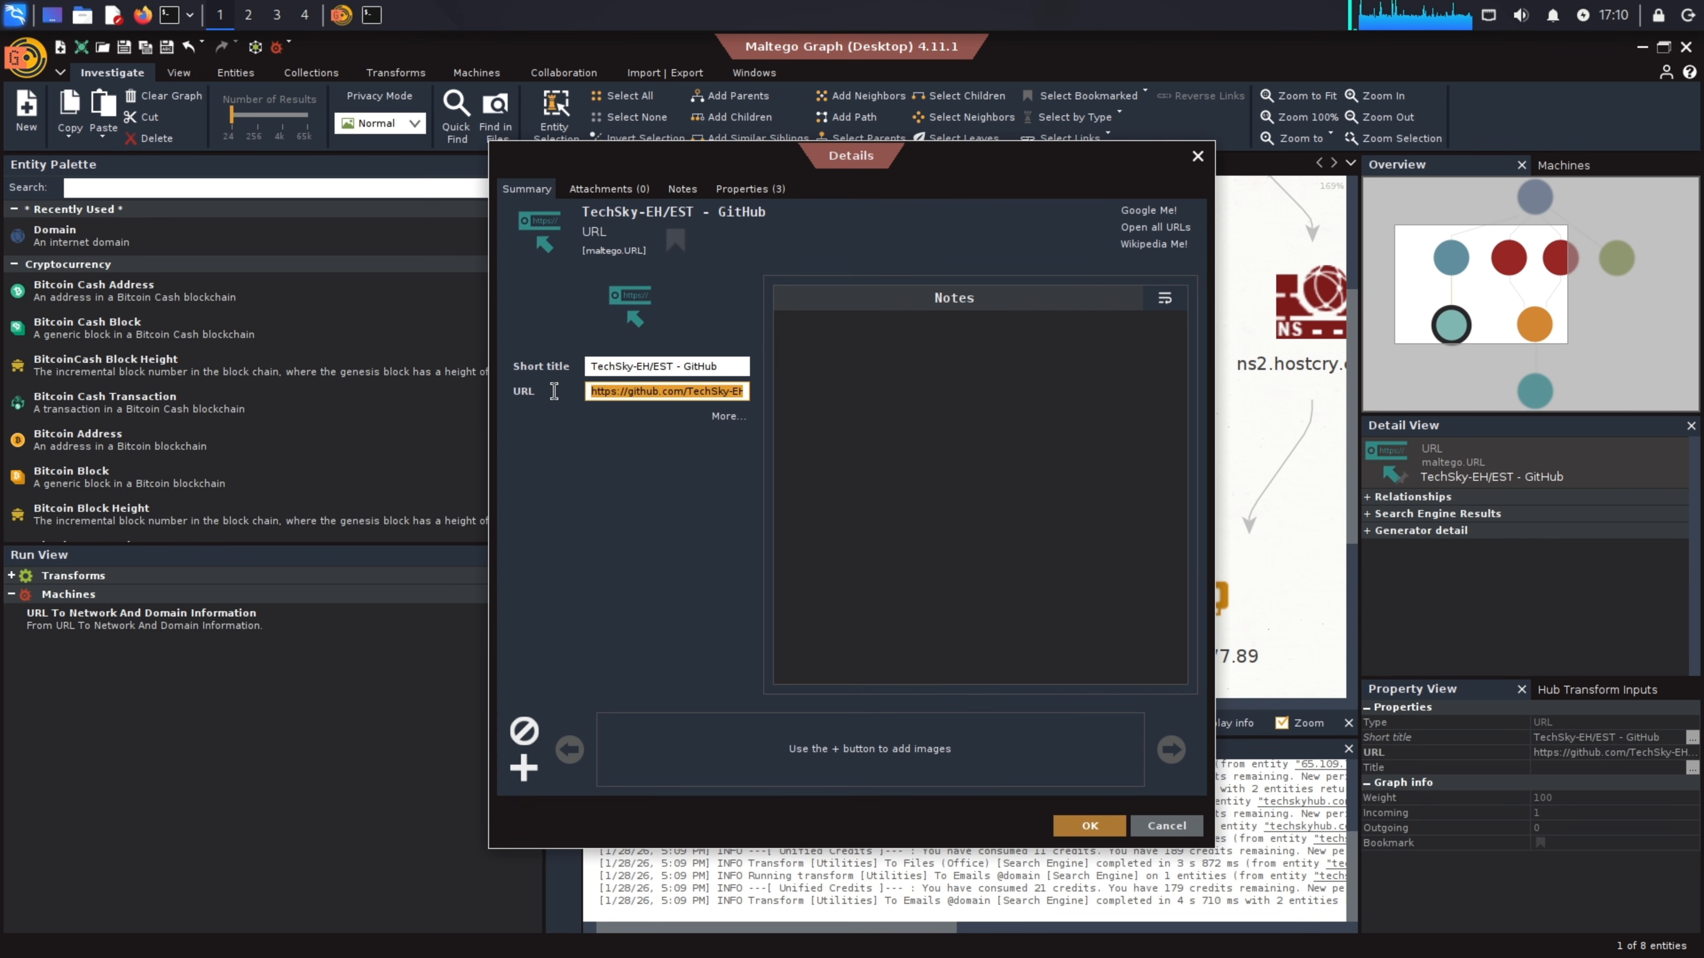
{"action": "left_click", "coordinate": [728, 418]}
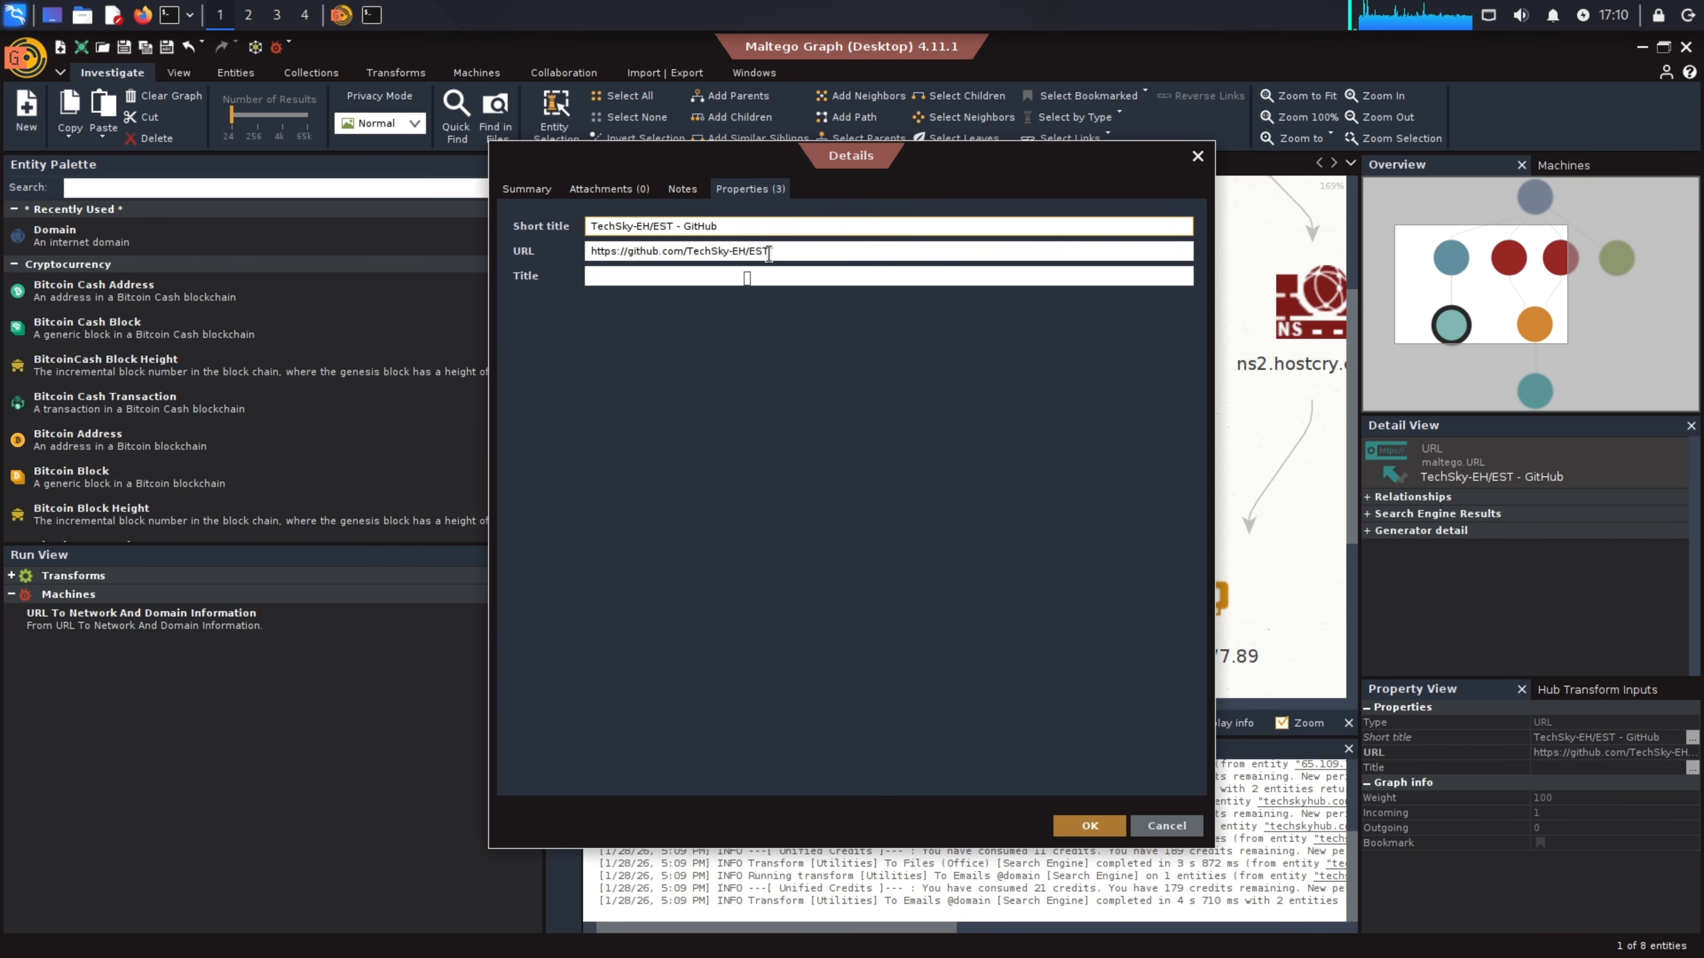
{"action": "left_click_drag", "start_coordinate": [771, 253], "coordinate": [574, 250]}
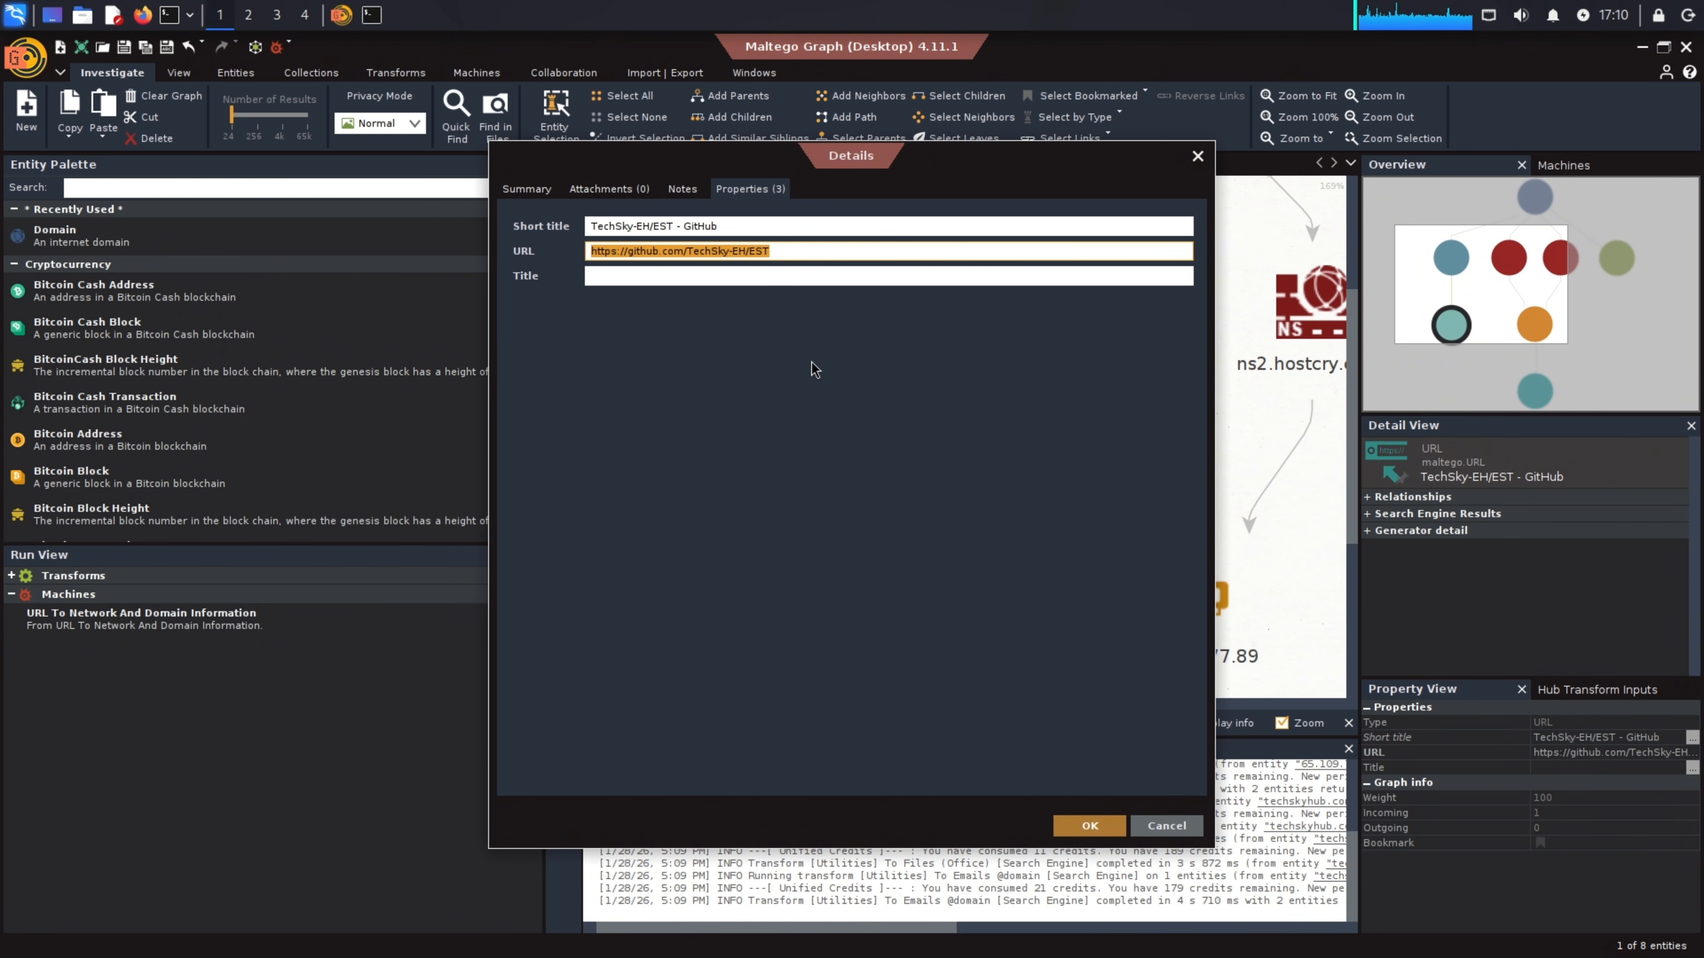
{"action": "left_click", "coordinate": [1197, 156]}
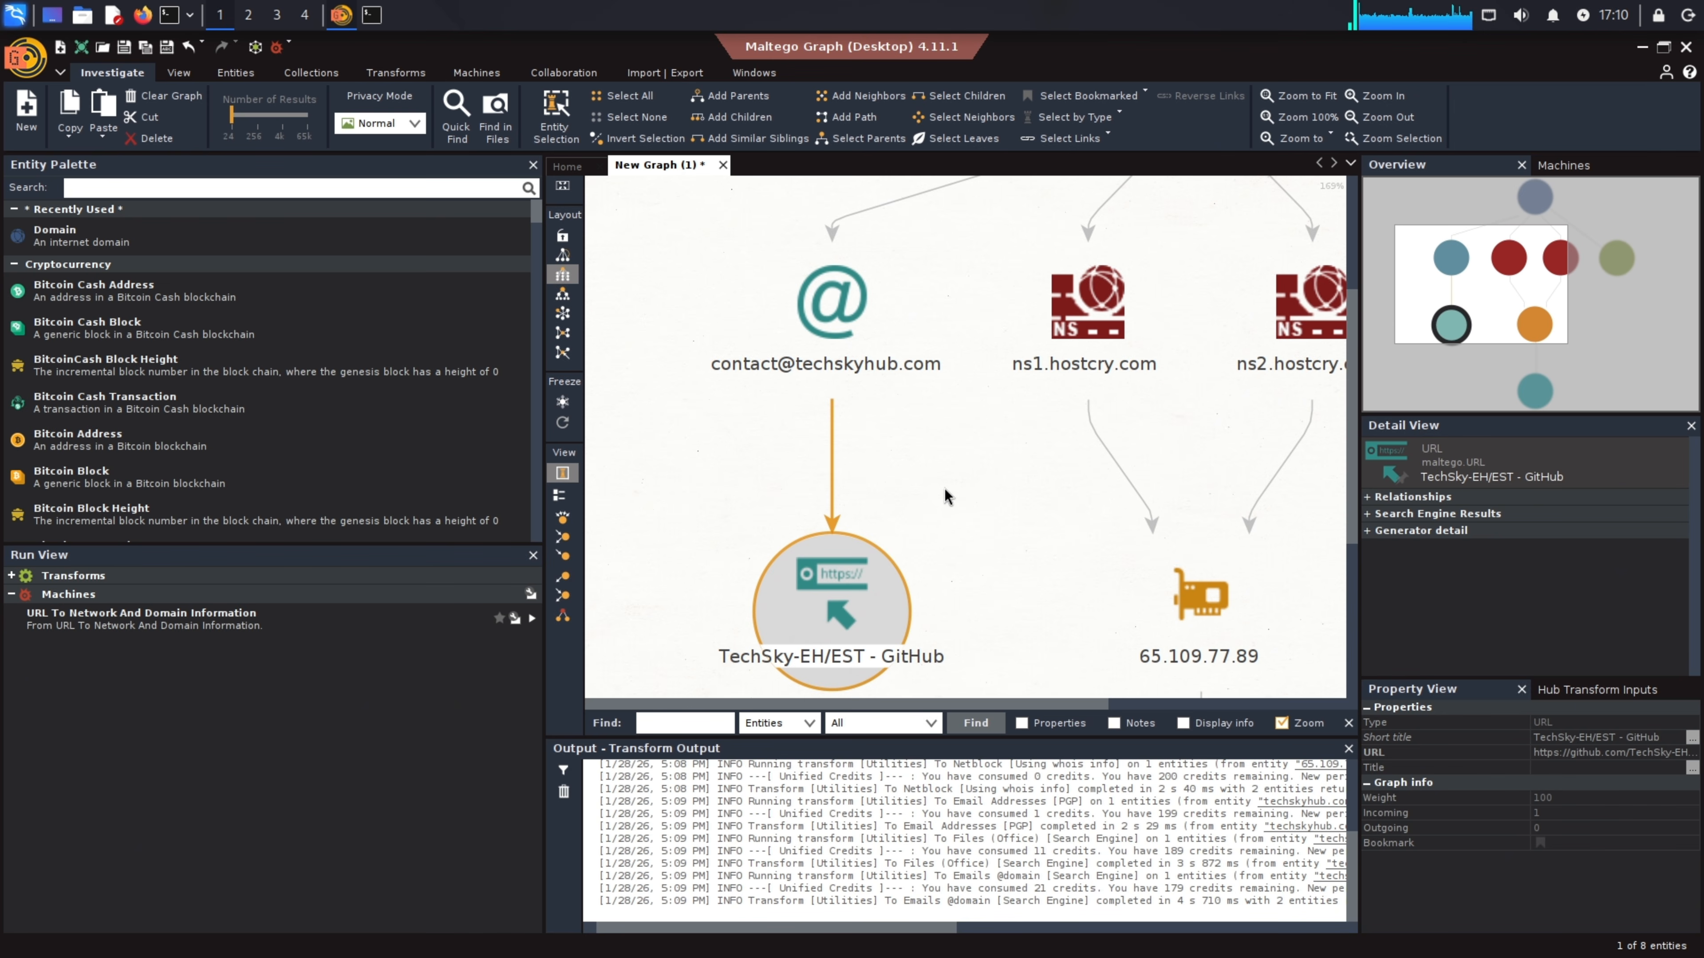
{"action": "left_click", "coordinate": [865, 325]}
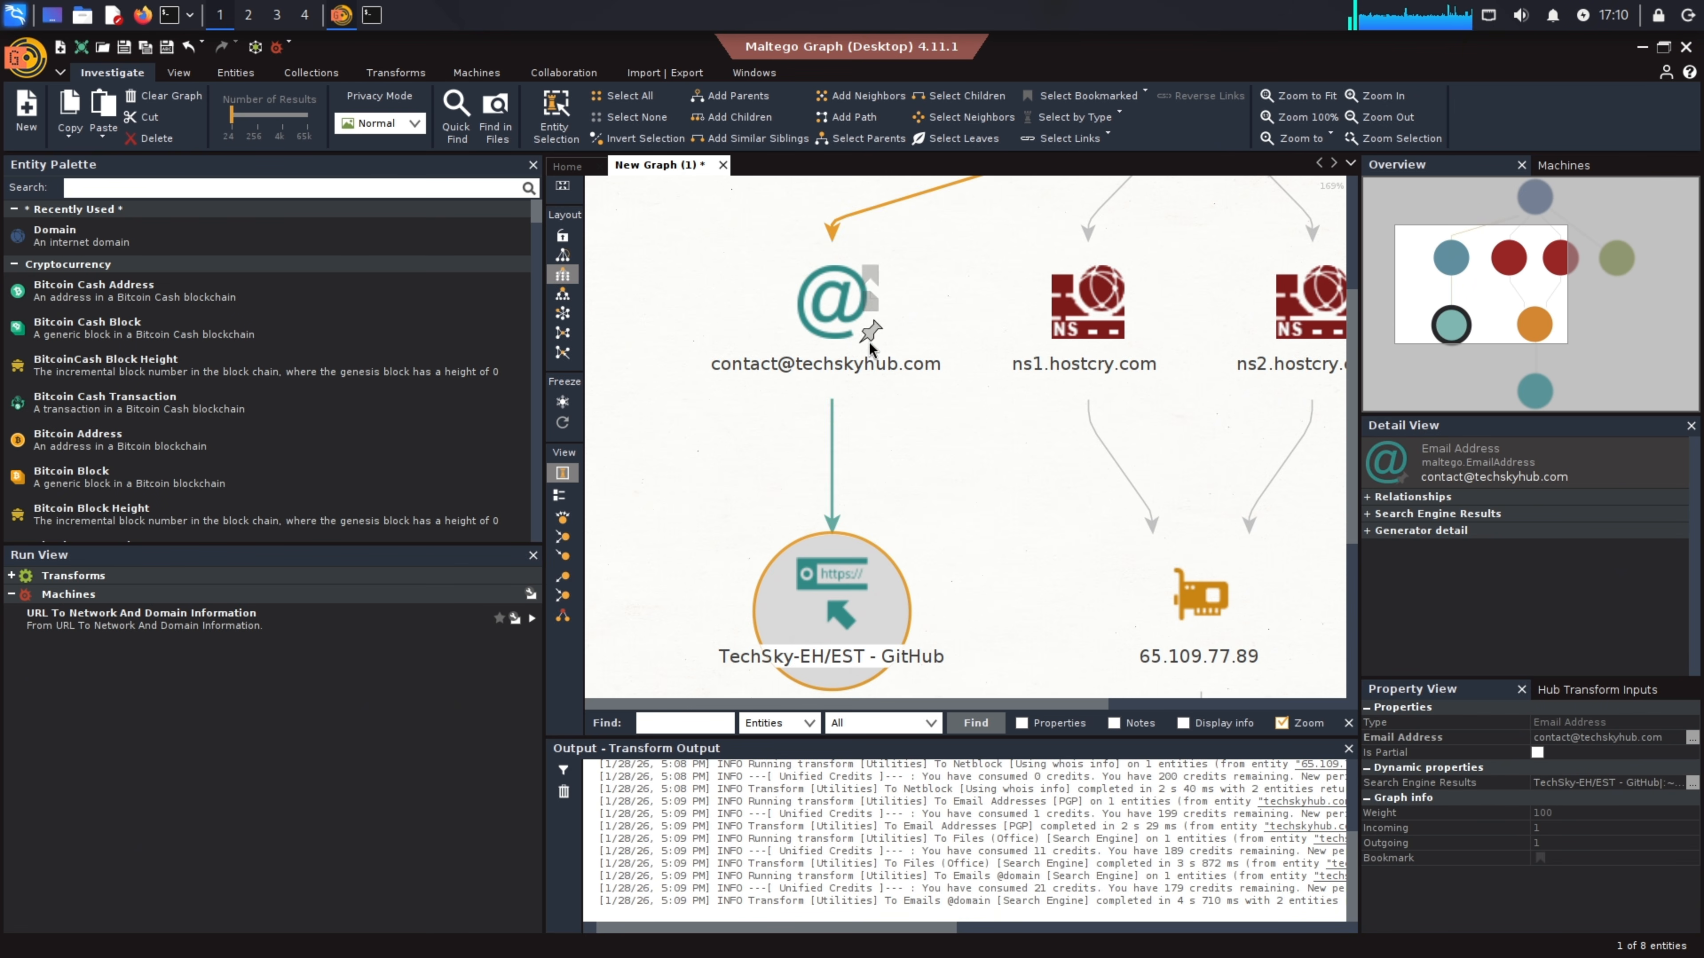
{"action": "left_click", "coordinate": [993, 543]}
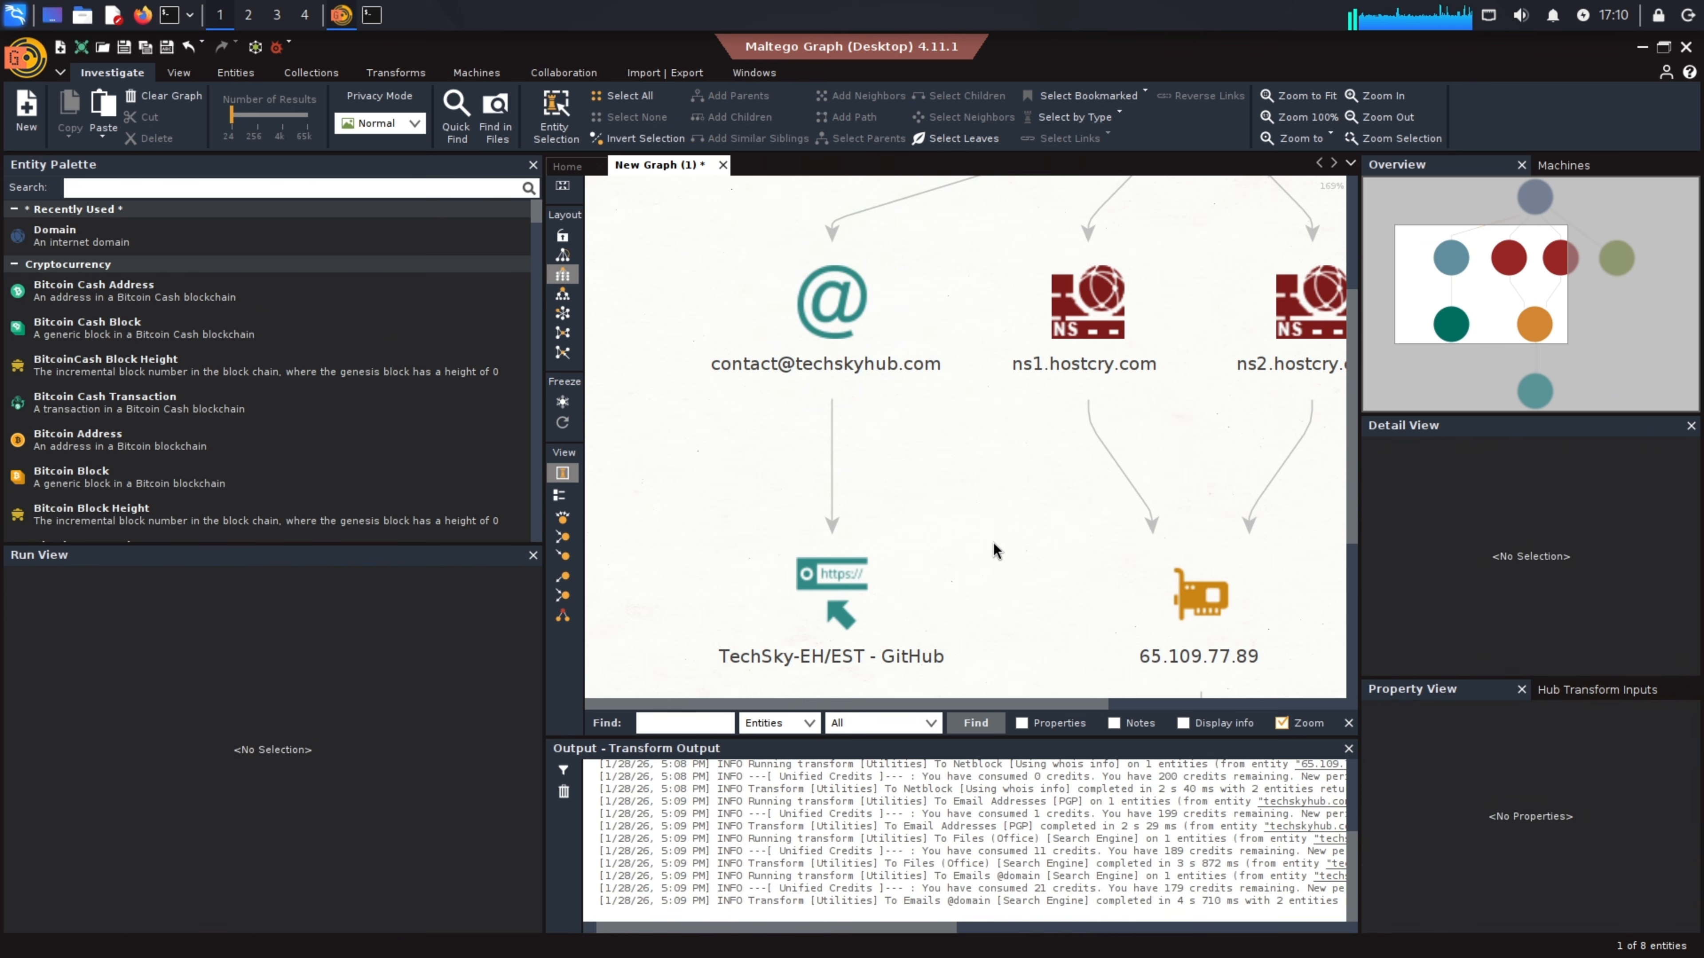
Export the current view of the whole graph as a PNG image named New Graph (1) in /home/kali/Pictures
{"action": "left_click", "coordinate": [1298, 95]}
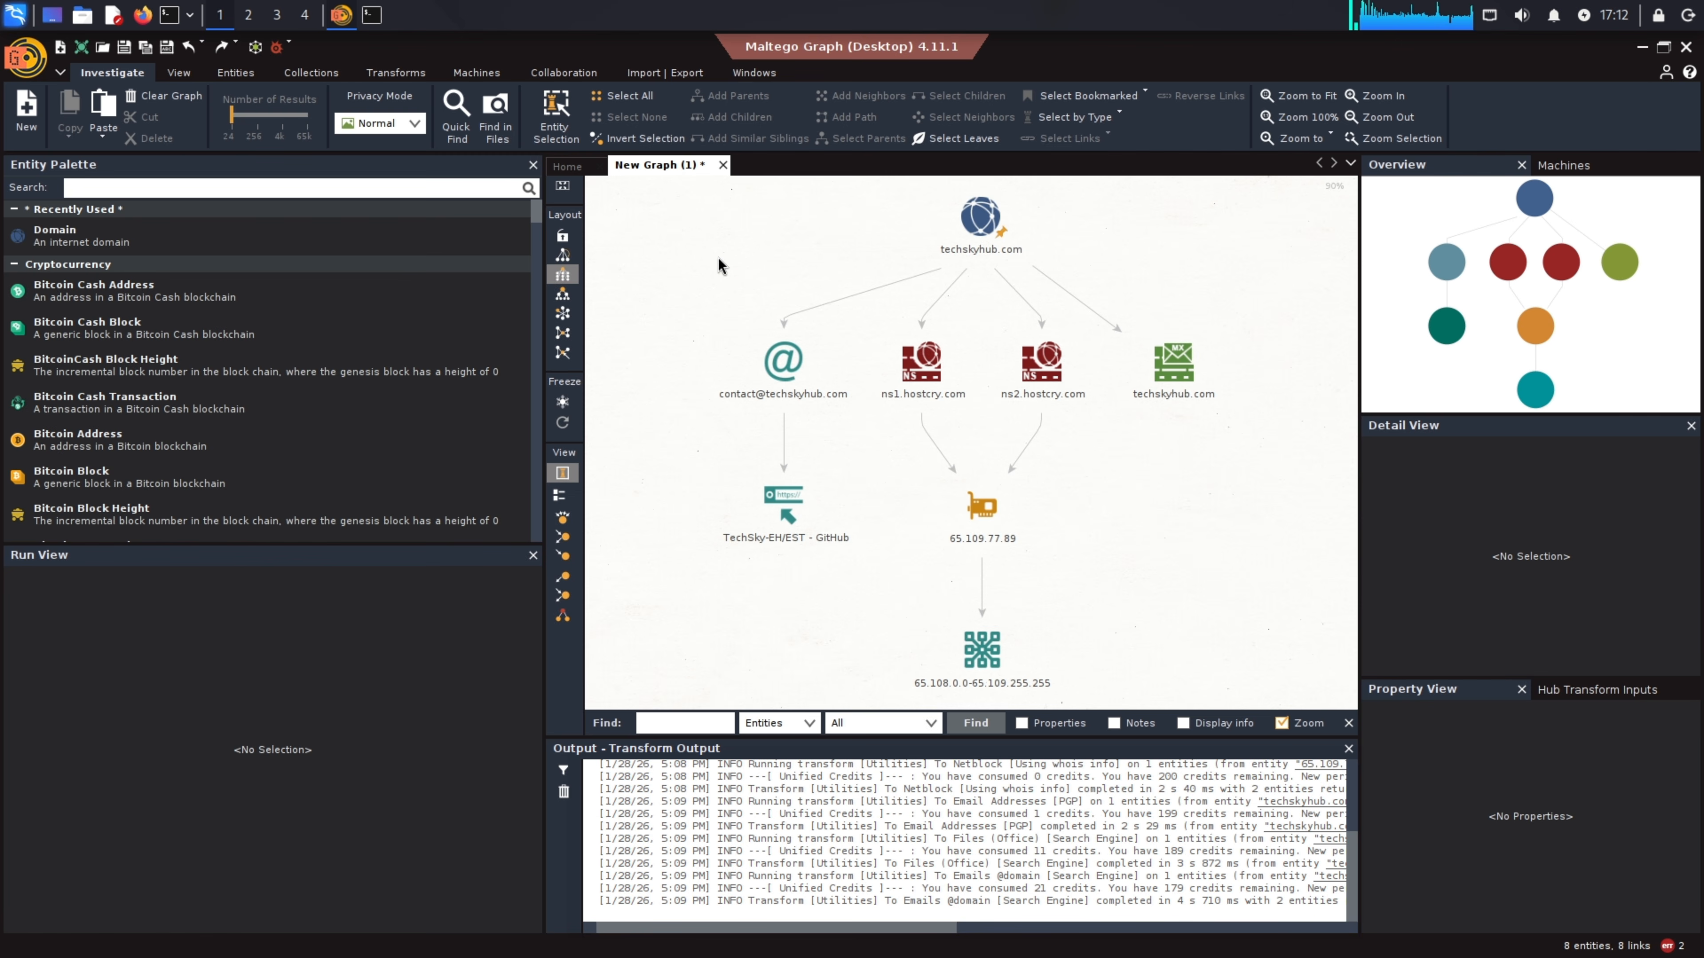
{"action": "left_click", "coordinate": [664, 72]}
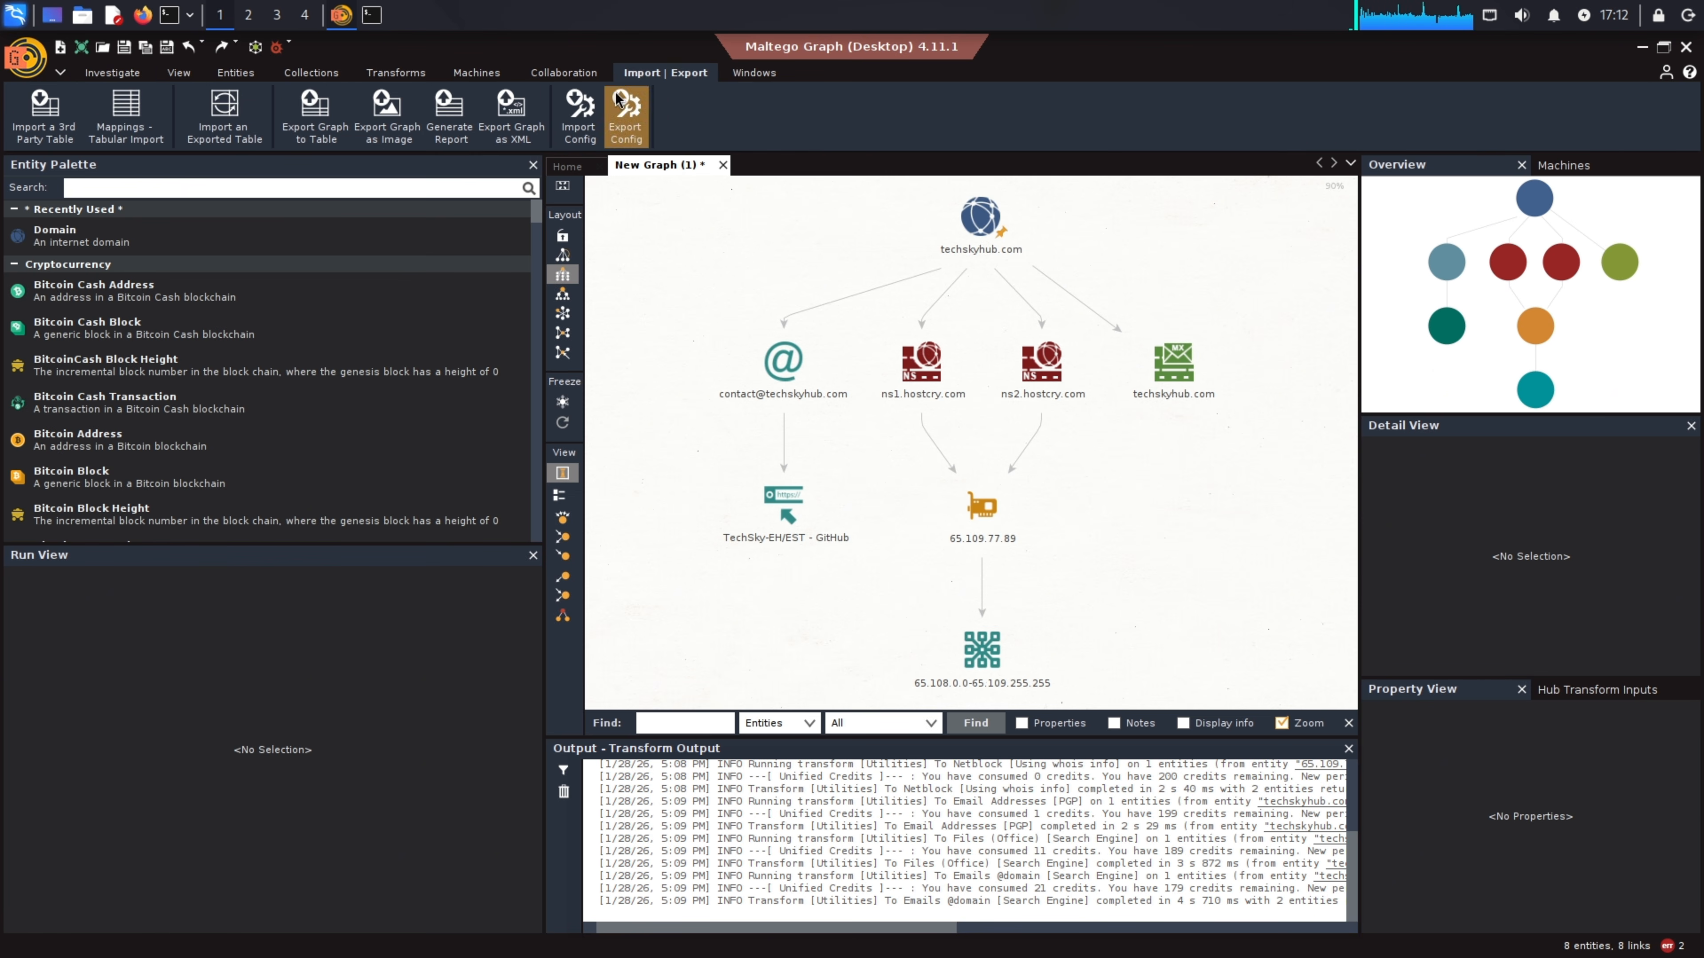
{"action": "left_click", "coordinate": [385, 121]}
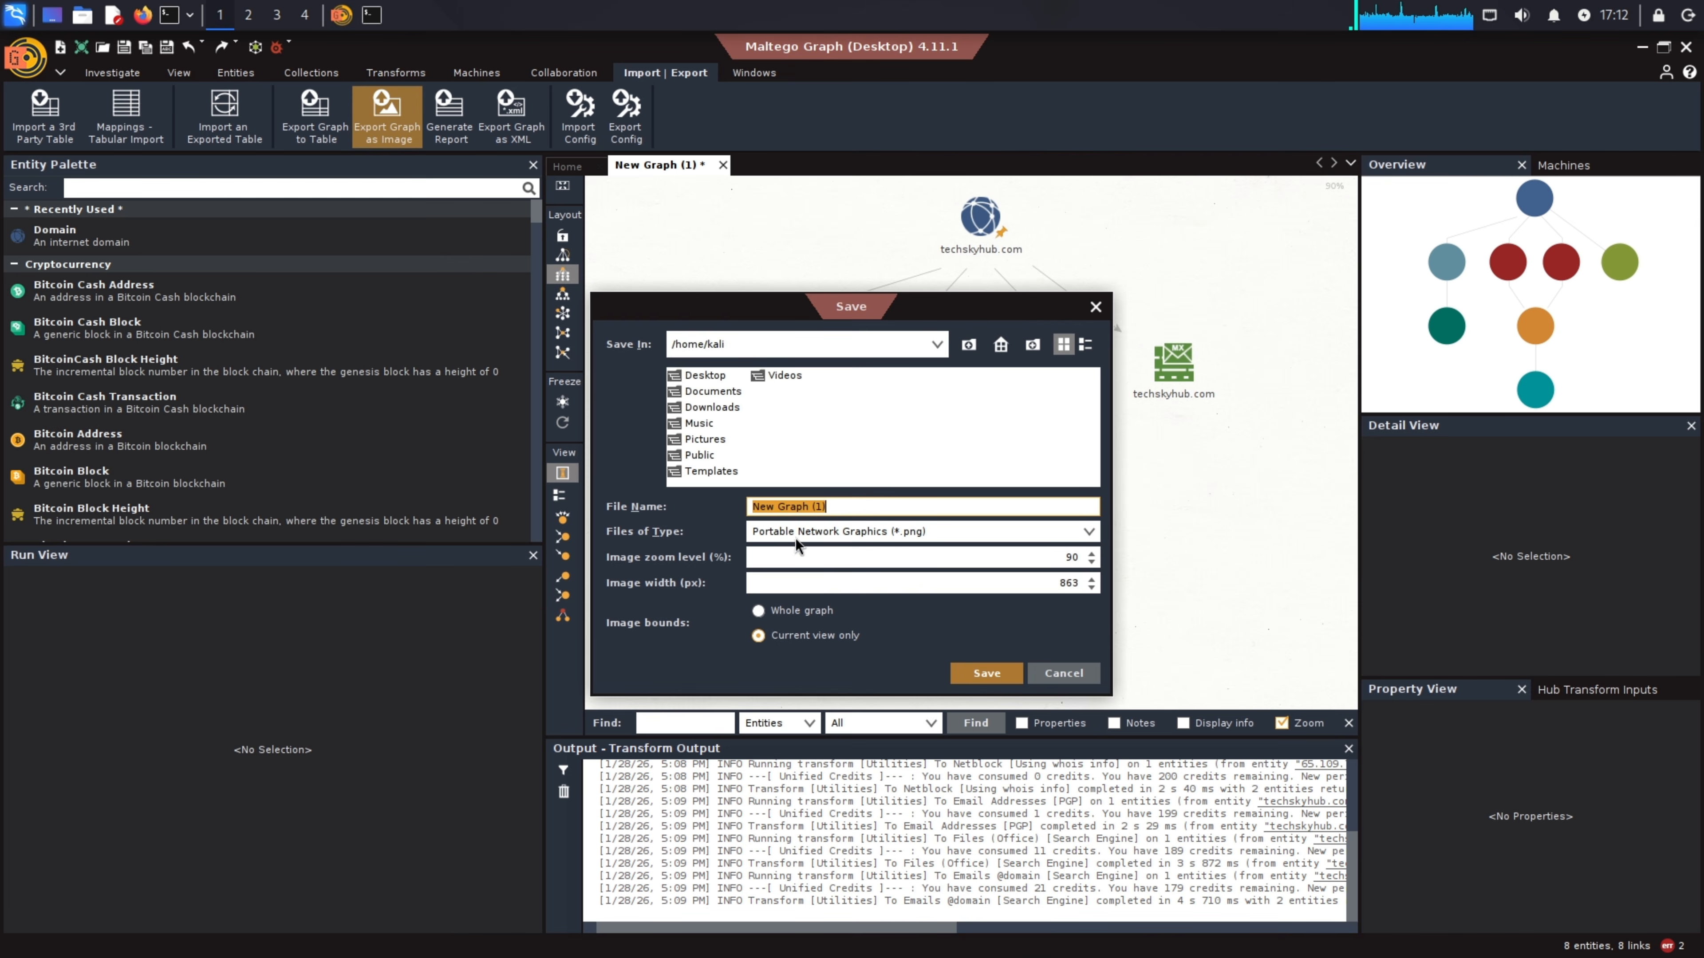
{"action": "double_click", "coordinate": [699, 440]}
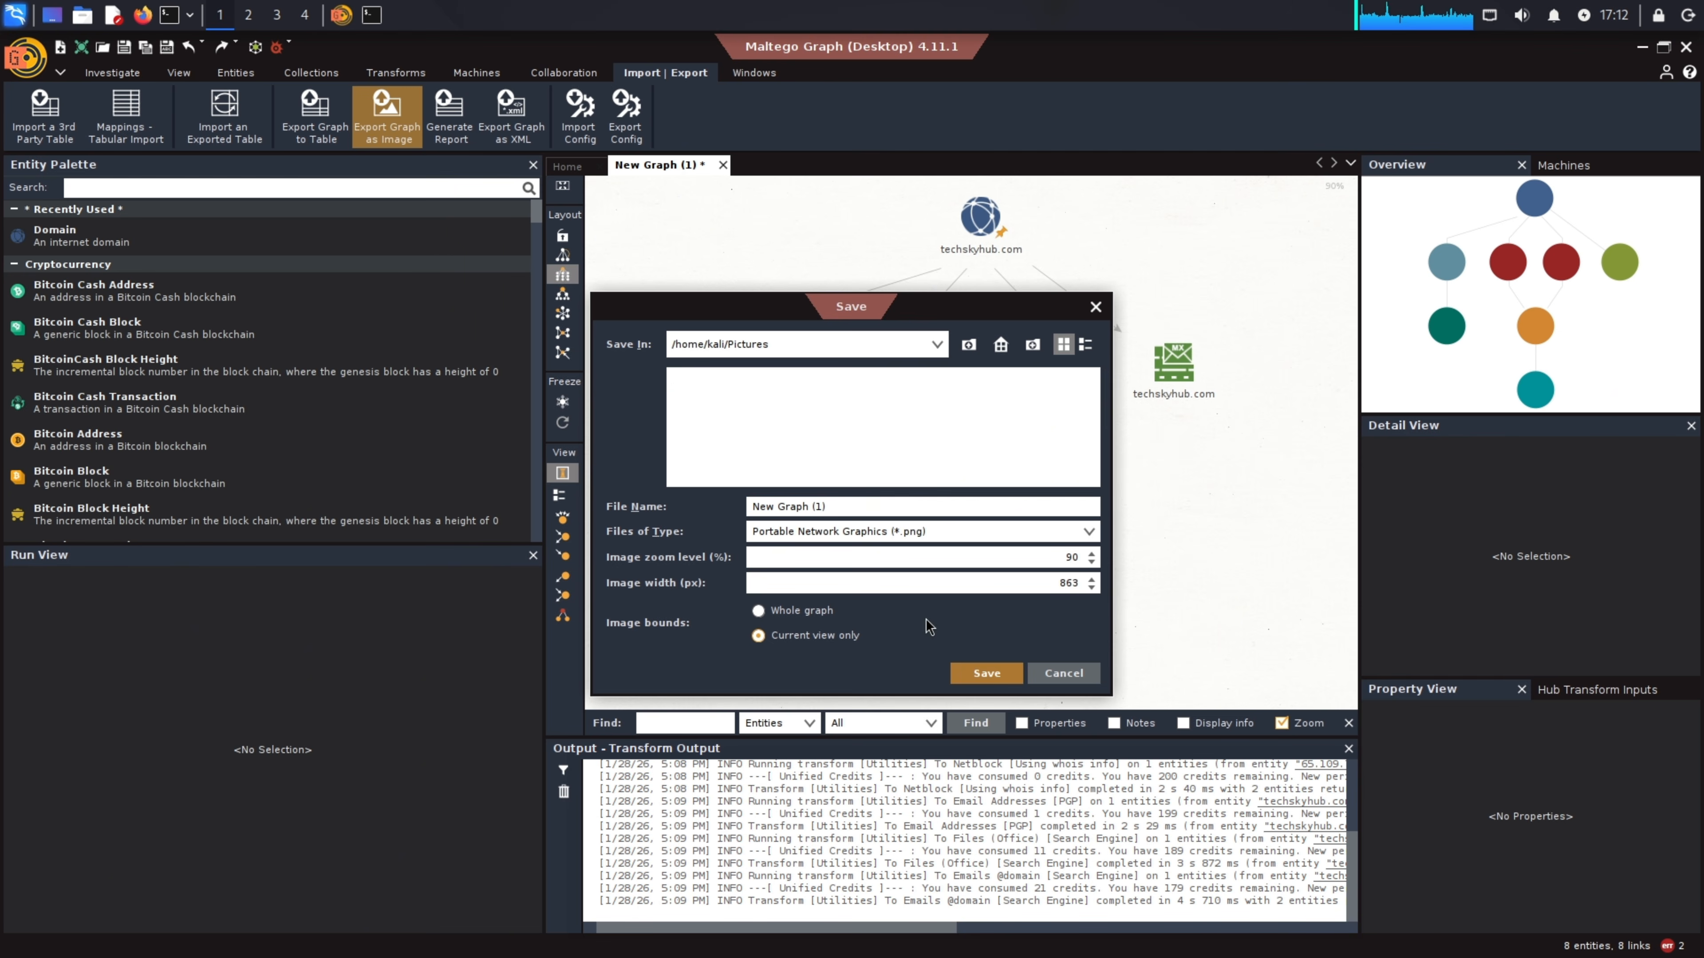
{"action": "left_click", "coordinate": [997, 674]}
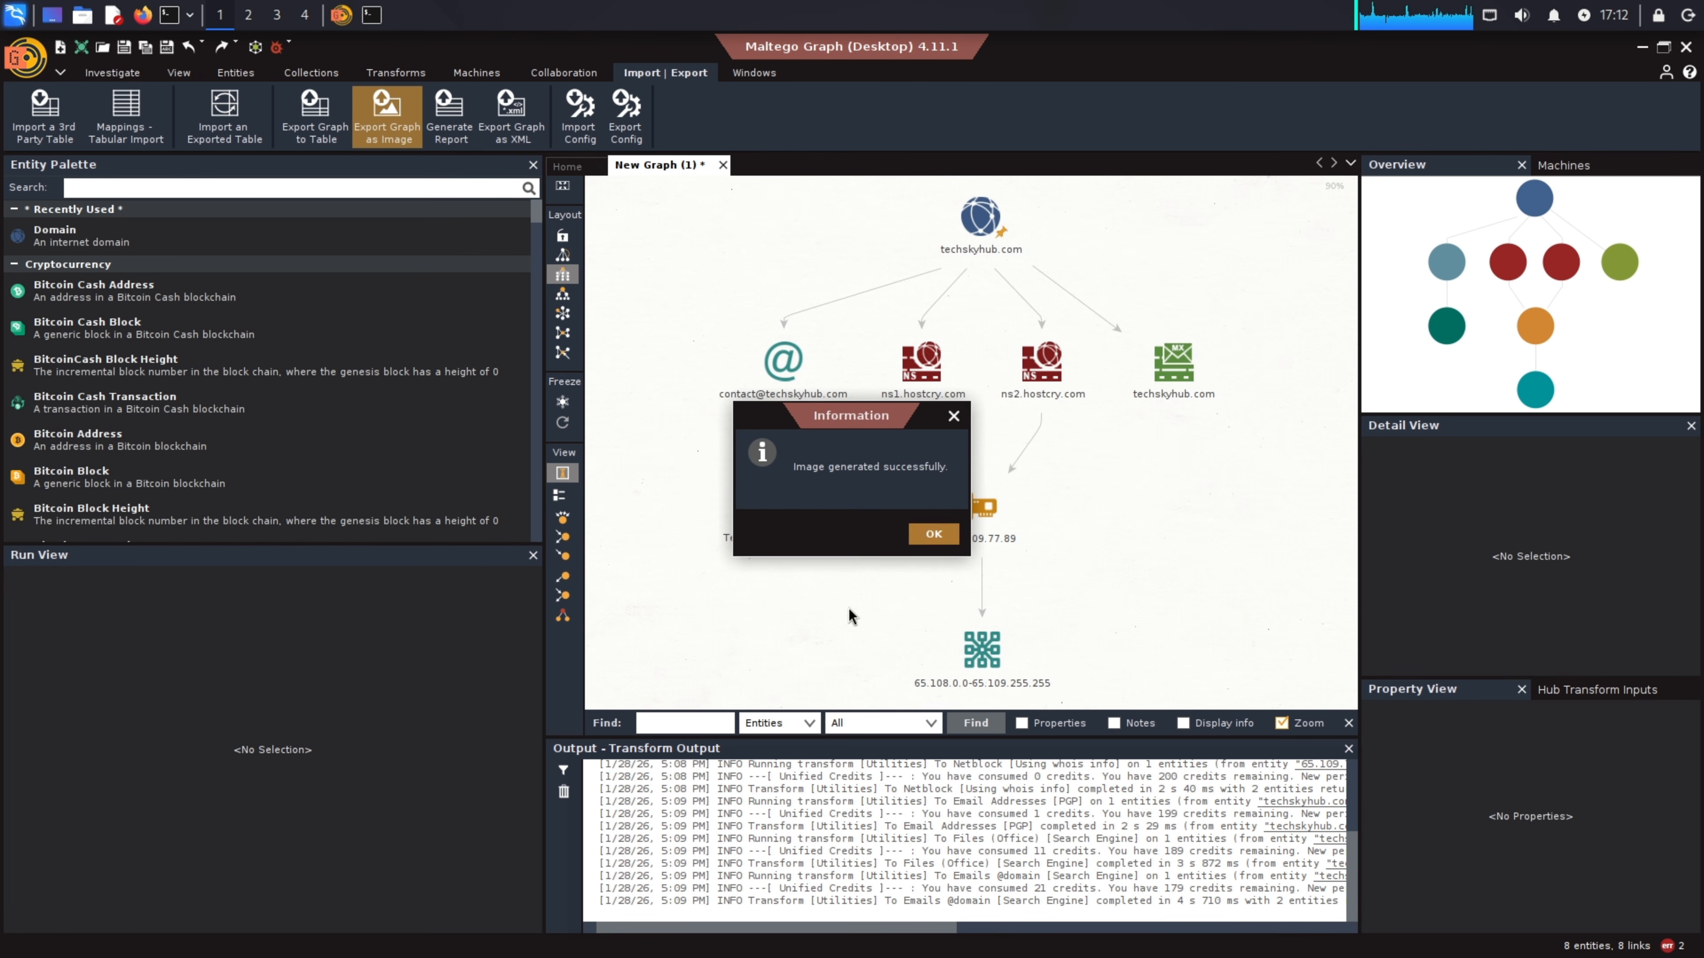
{"action": "left_click", "coordinate": [934, 535]}
{"action": "left_click", "coordinate": [646, 315]}
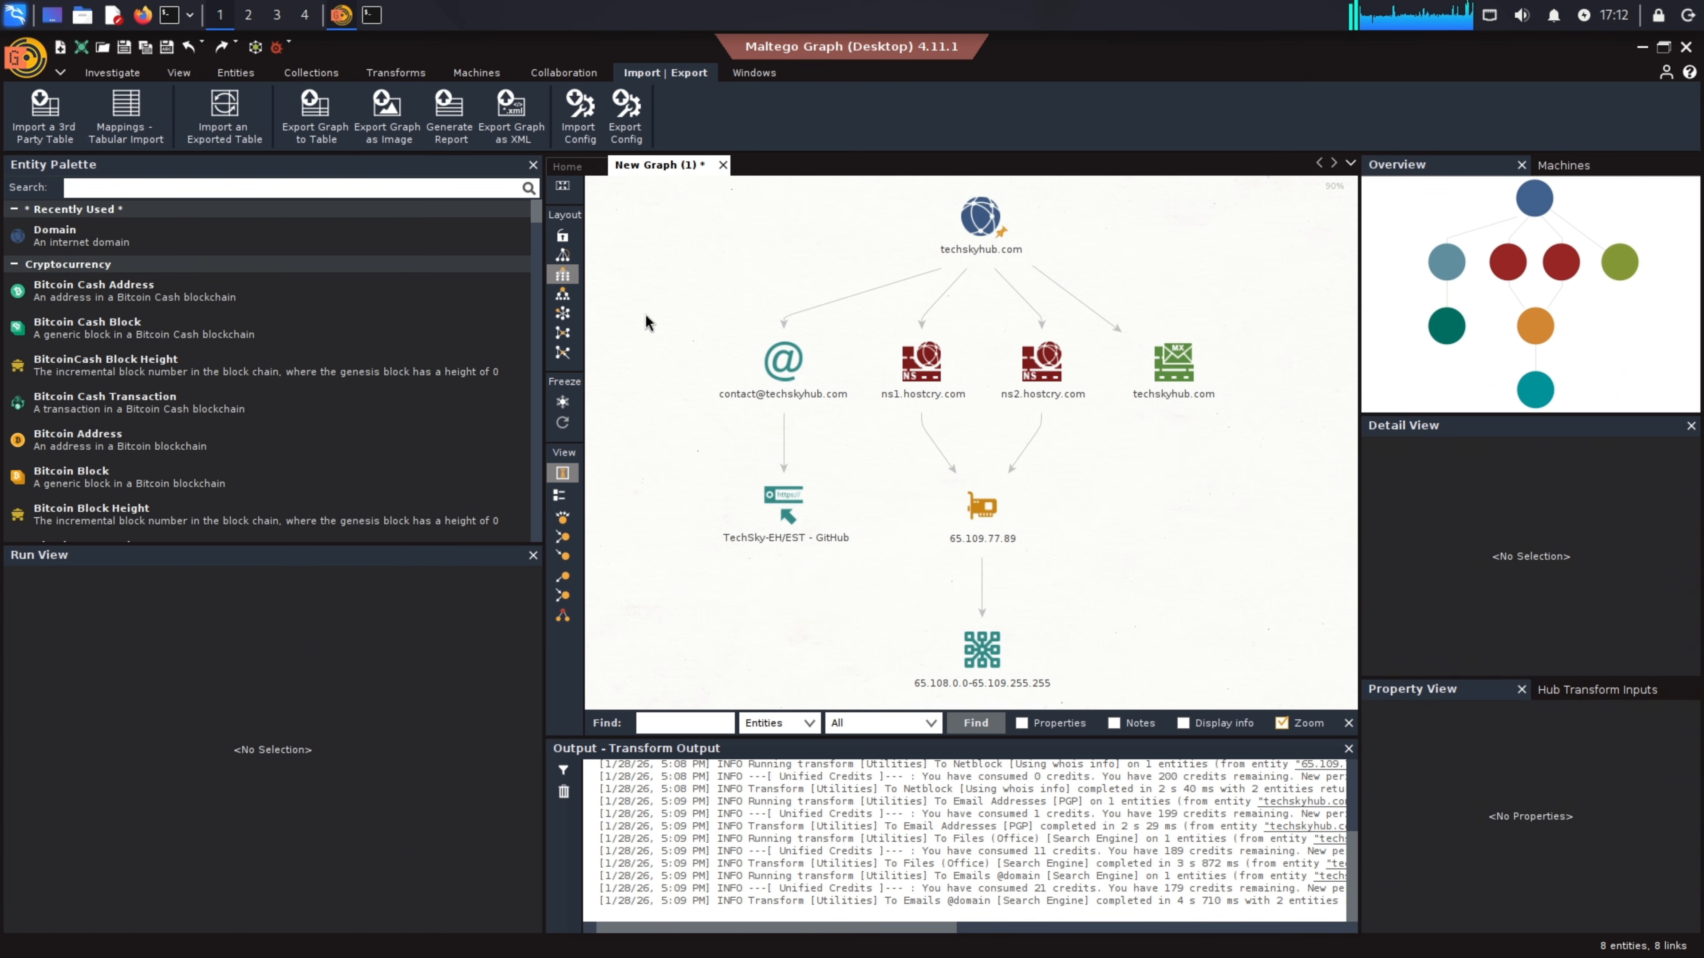
Save the graph as the Maltego Graph (*.mtgl) file New Graph (1) in /home/kali/Documents, with web images embedded
{"action": "left_click", "coordinate": [125, 48]}
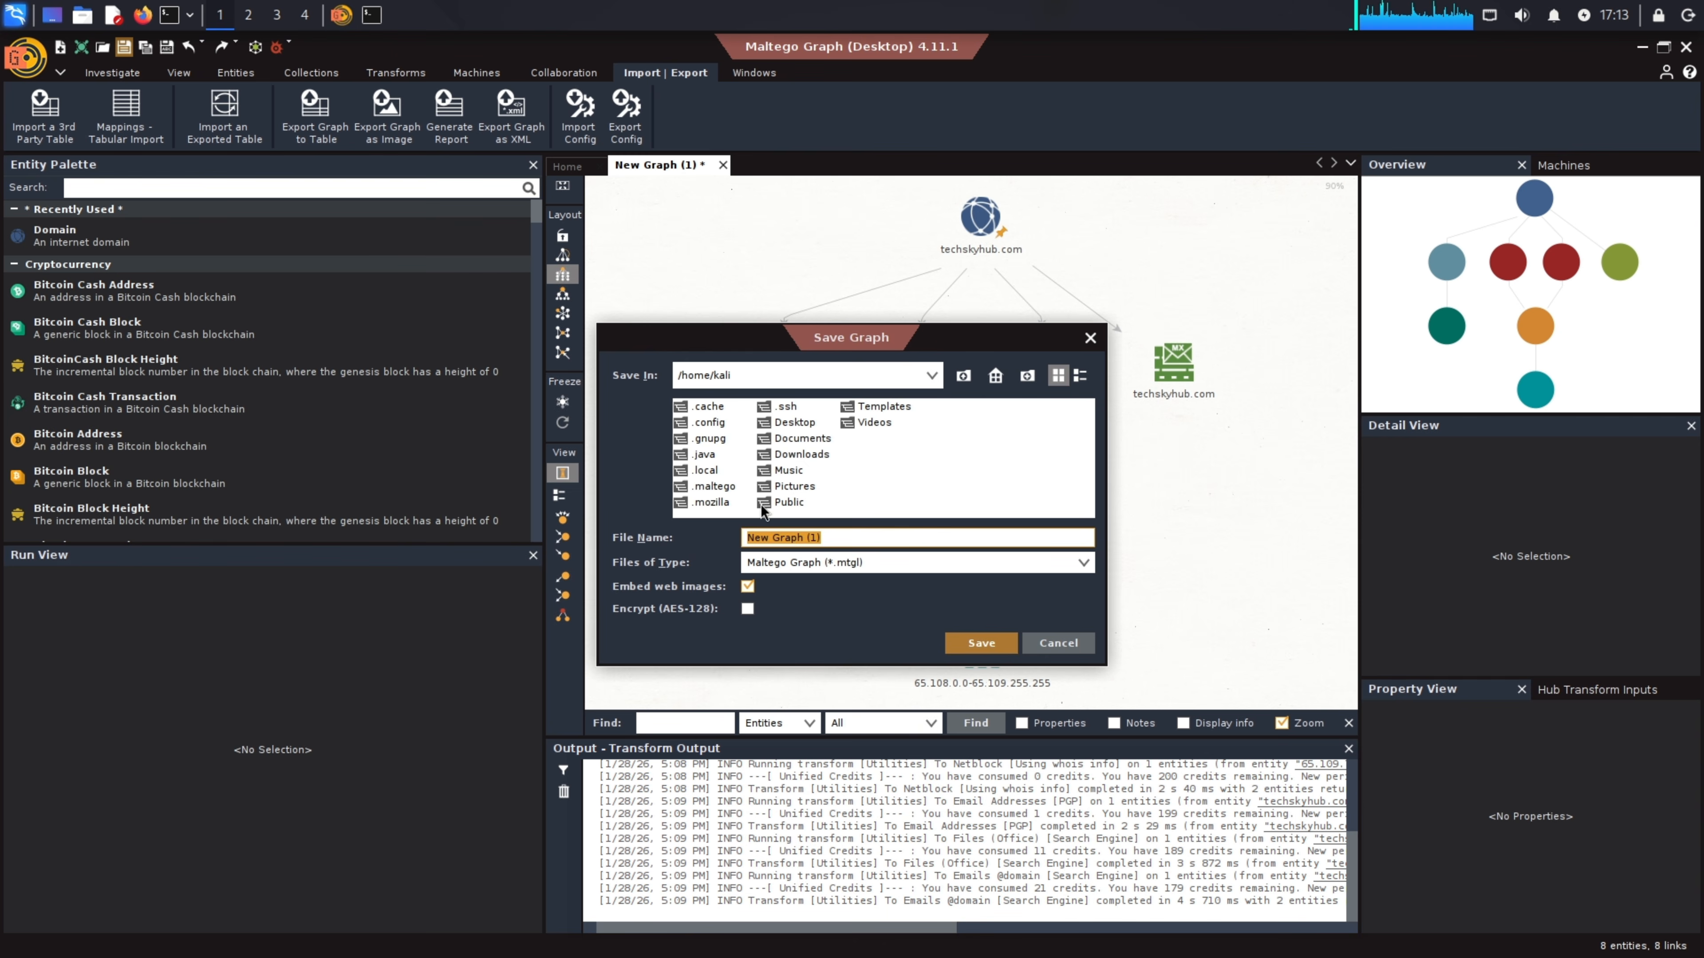
{"action": "double_click", "coordinate": [809, 440]}
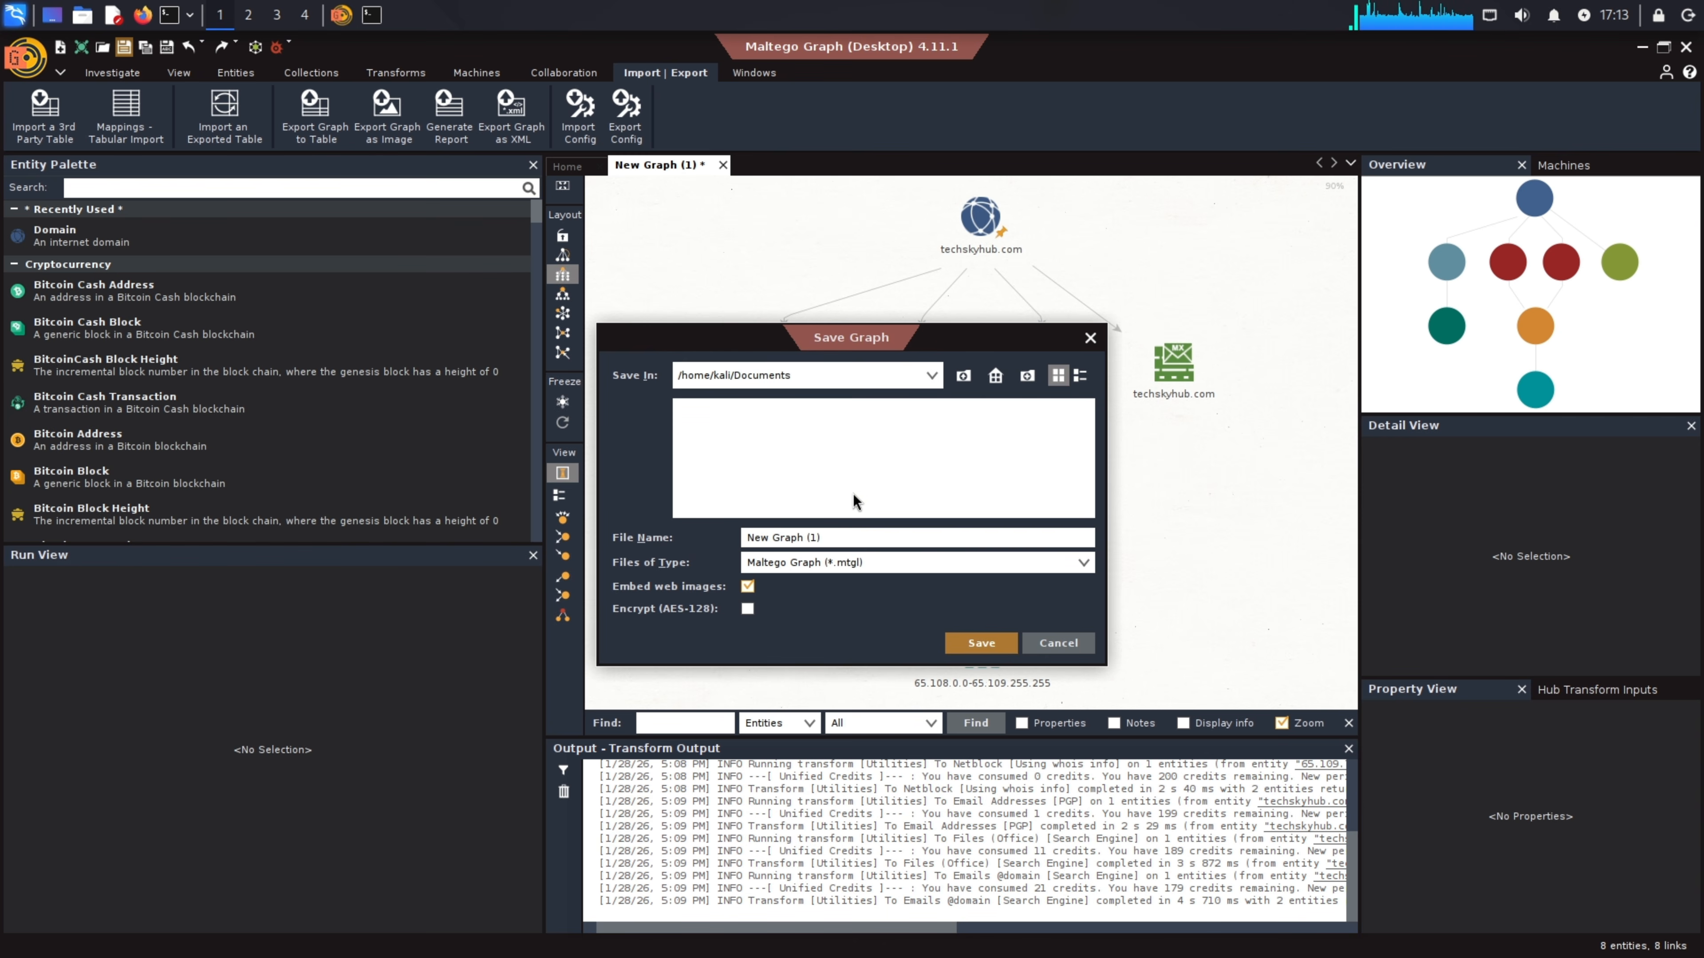
{"action": "left_click", "coordinate": [1011, 646]}
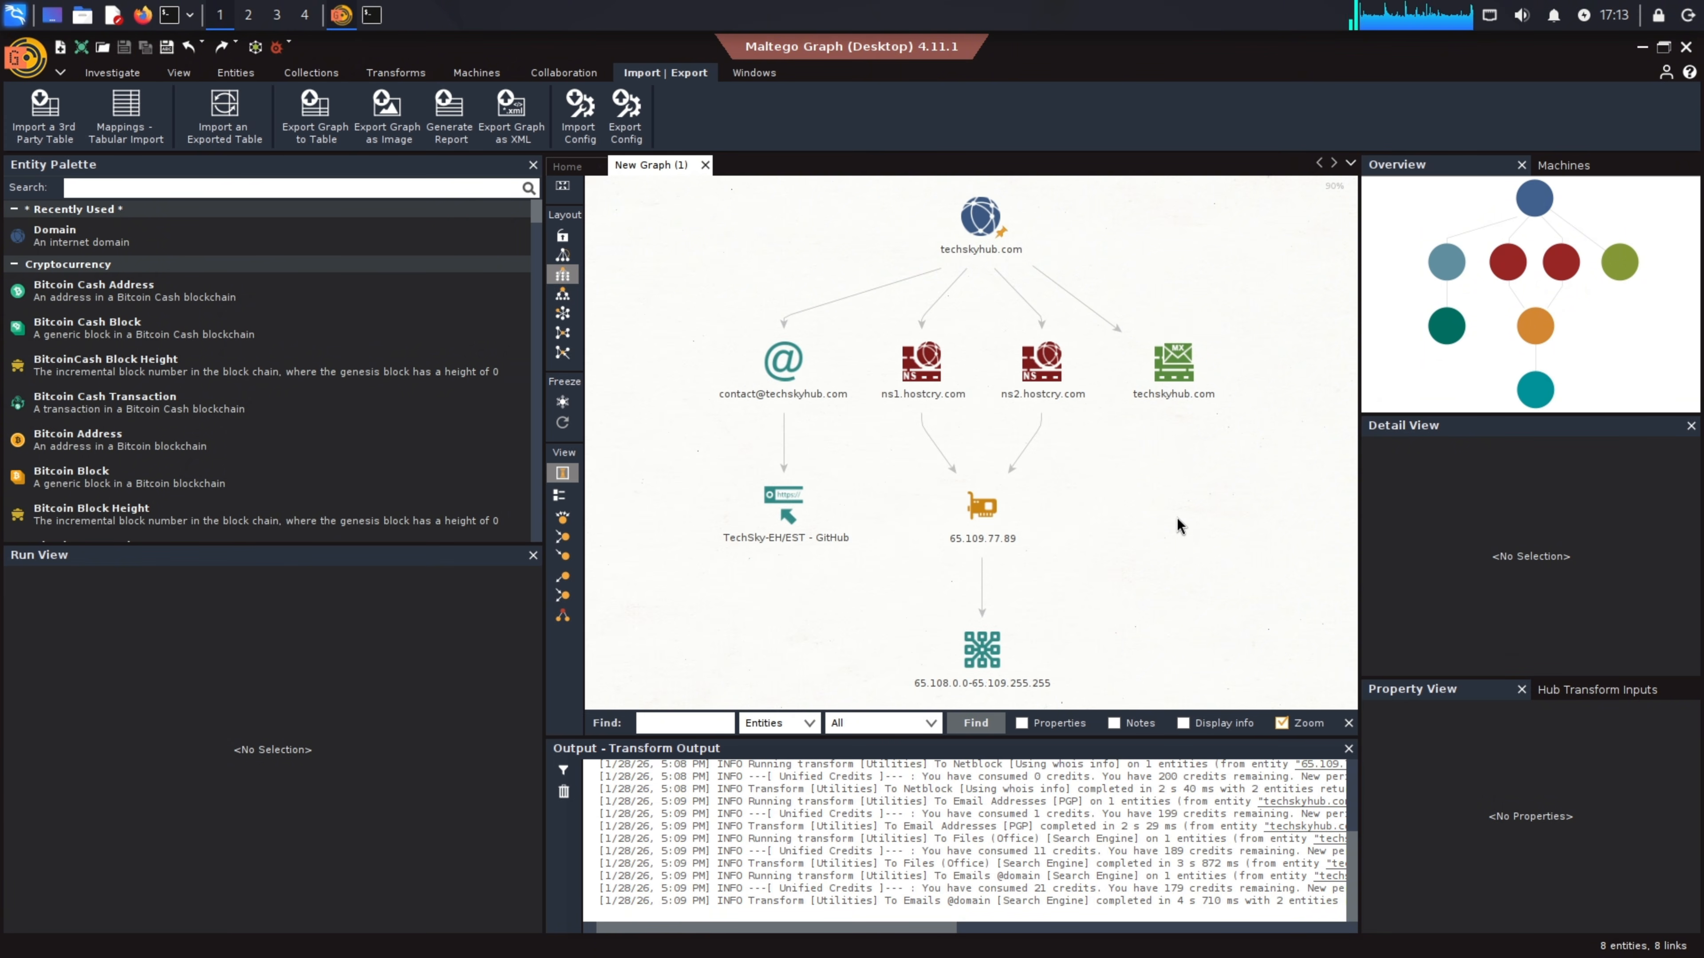